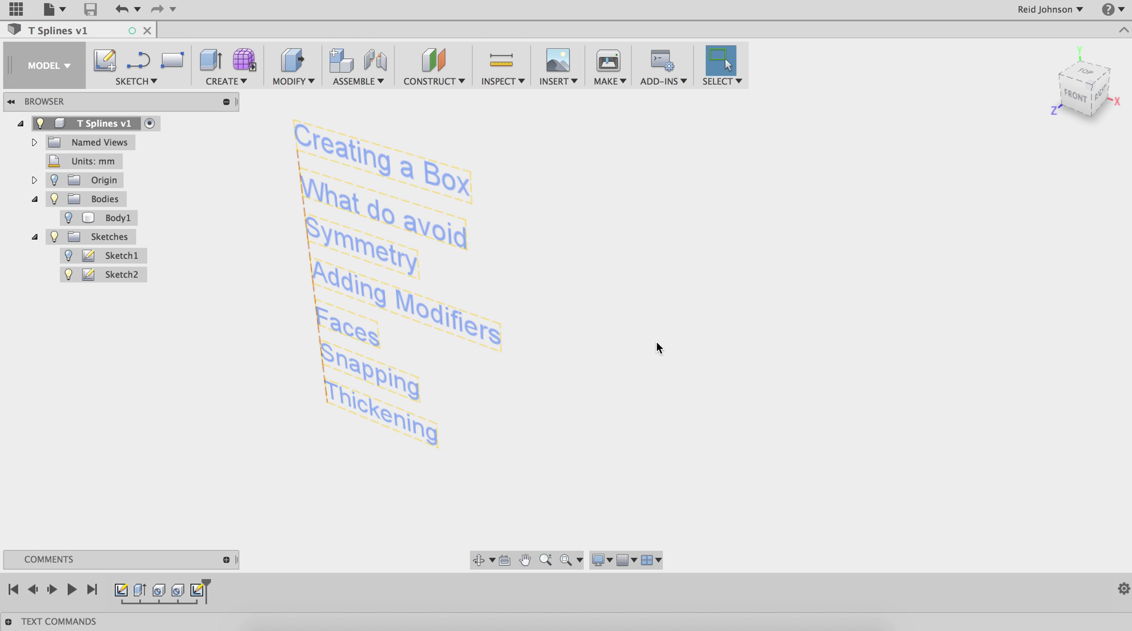
# - Orbit the T Splines v1 design toward its front view
pyautogui.keyDown('shift'); pyautogui.moveTo(561, 374); pyautogui.dragTo(482, 327, button='middle'); pyautogui.keyUp('shift')
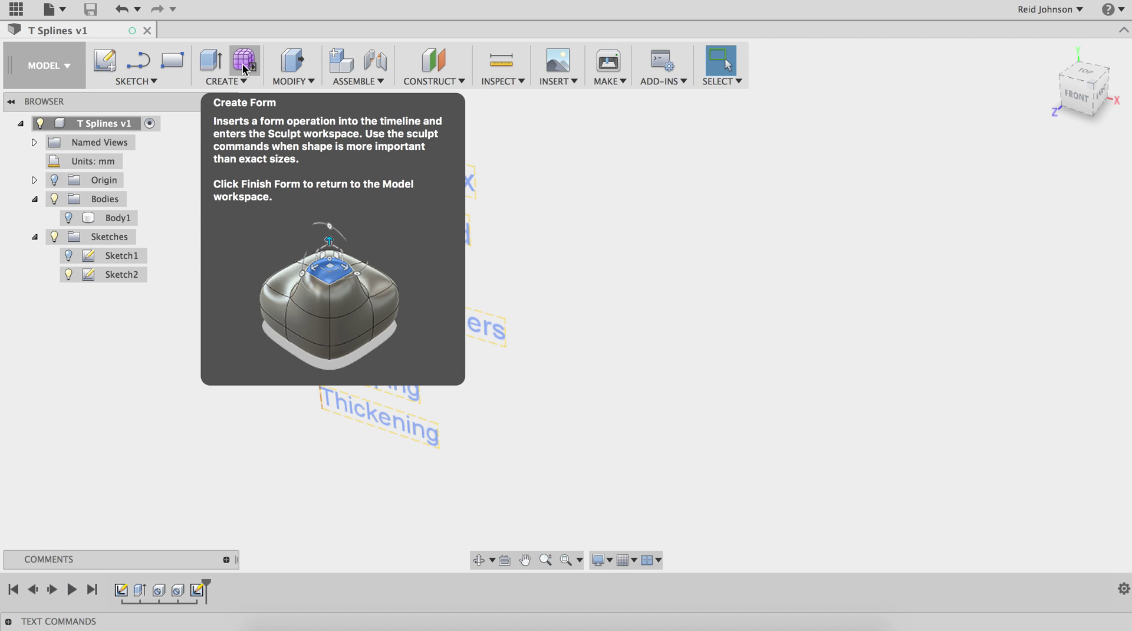
# - Create a new form and accept the Sculpt environment notice to enter T-spline modelling
pyautogui.click(243, 66)
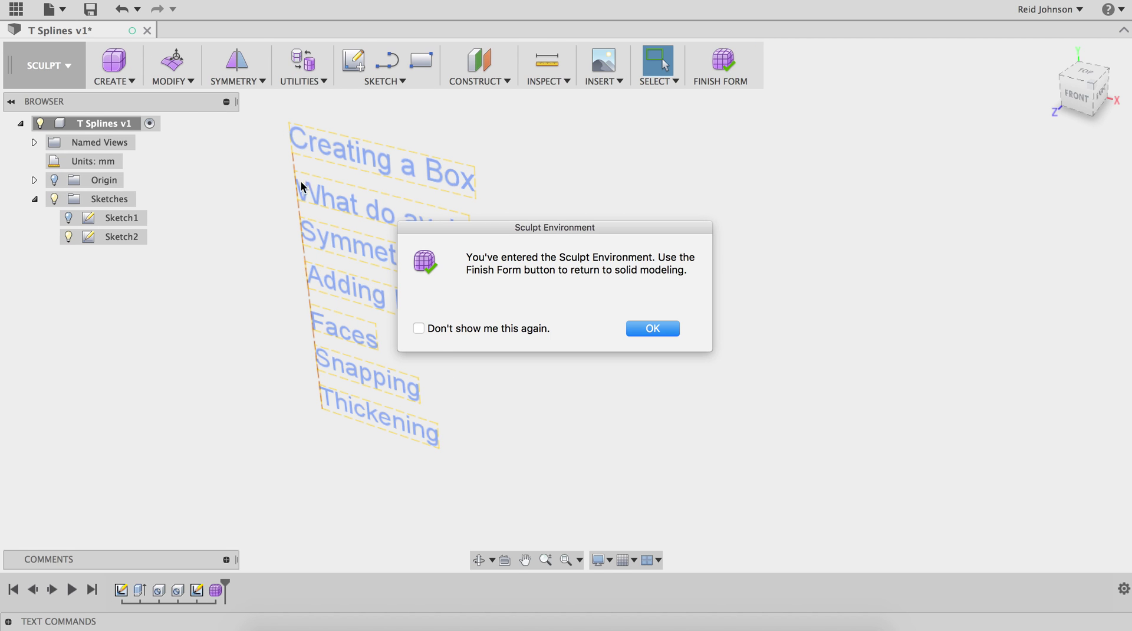
pyautogui.click(643, 329)
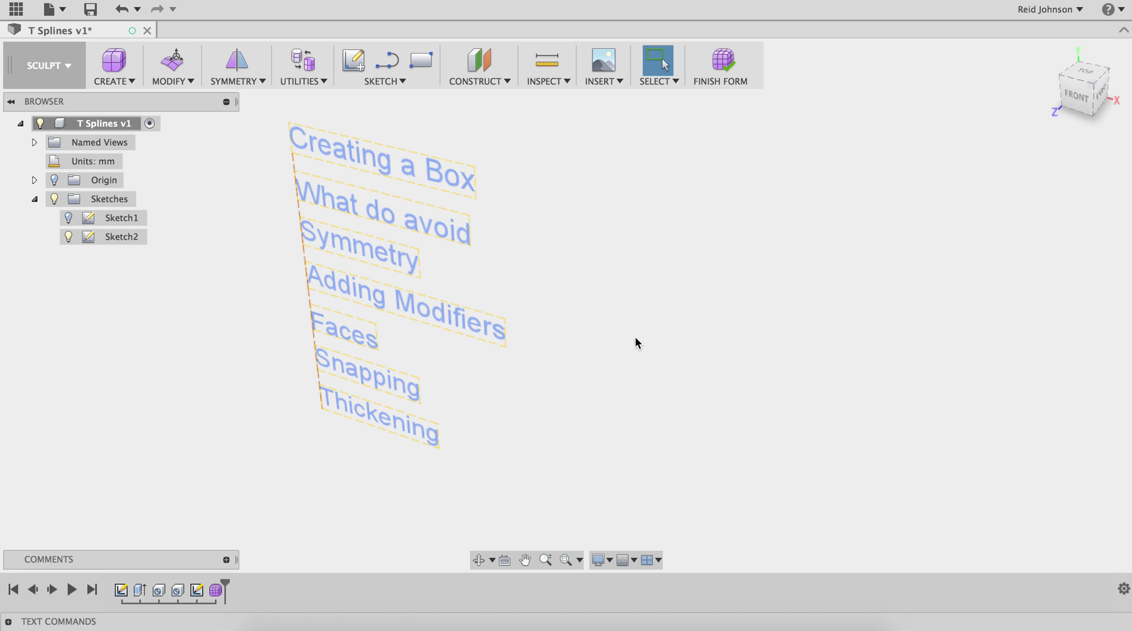
pyautogui.scroll(2, 568, 347)
pyautogui.click(112, 78)
# - Start a T-spline box on the XZ ground plane with a centre rectangle at the origin
pyautogui.click(113, 96)
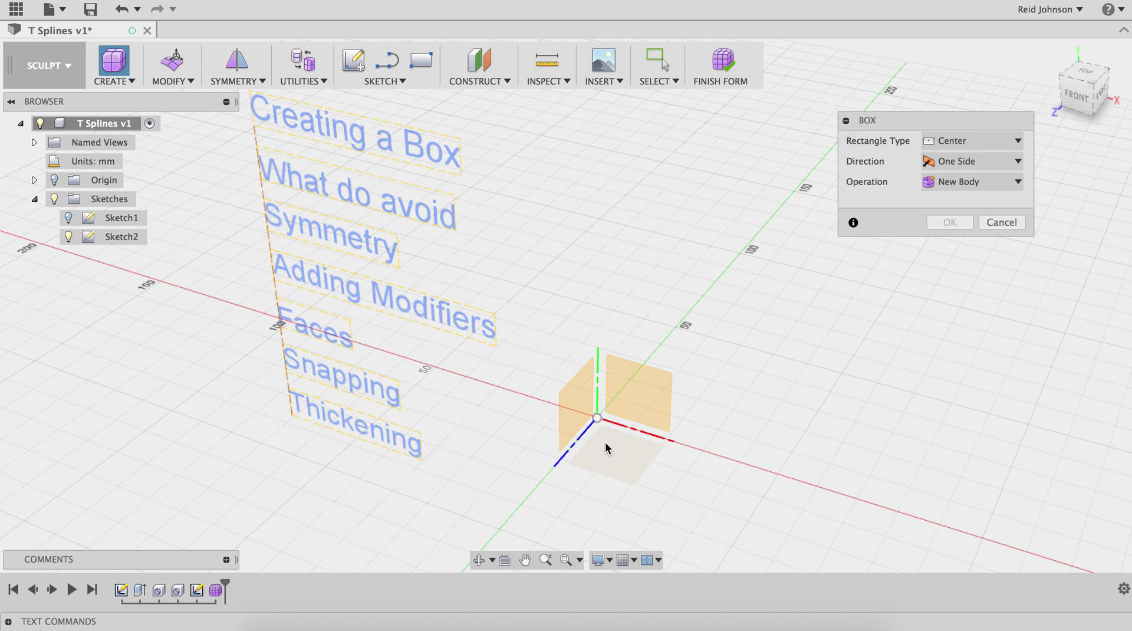
pyautogui.click(597, 426)
pyautogui.click(613, 462)
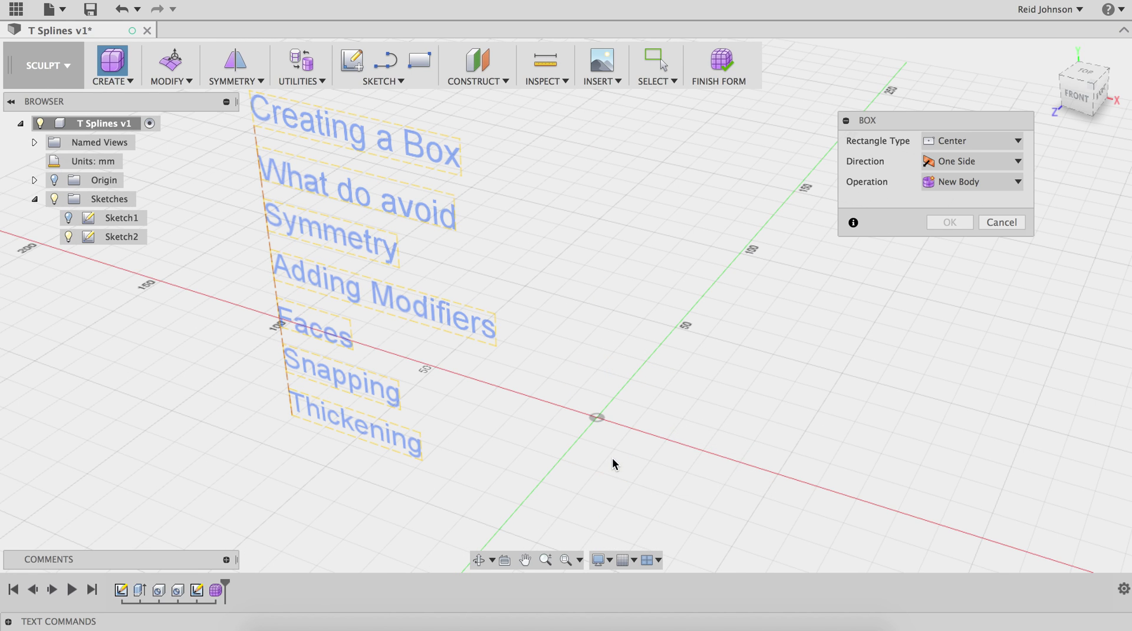
pyautogui.click(598, 417)
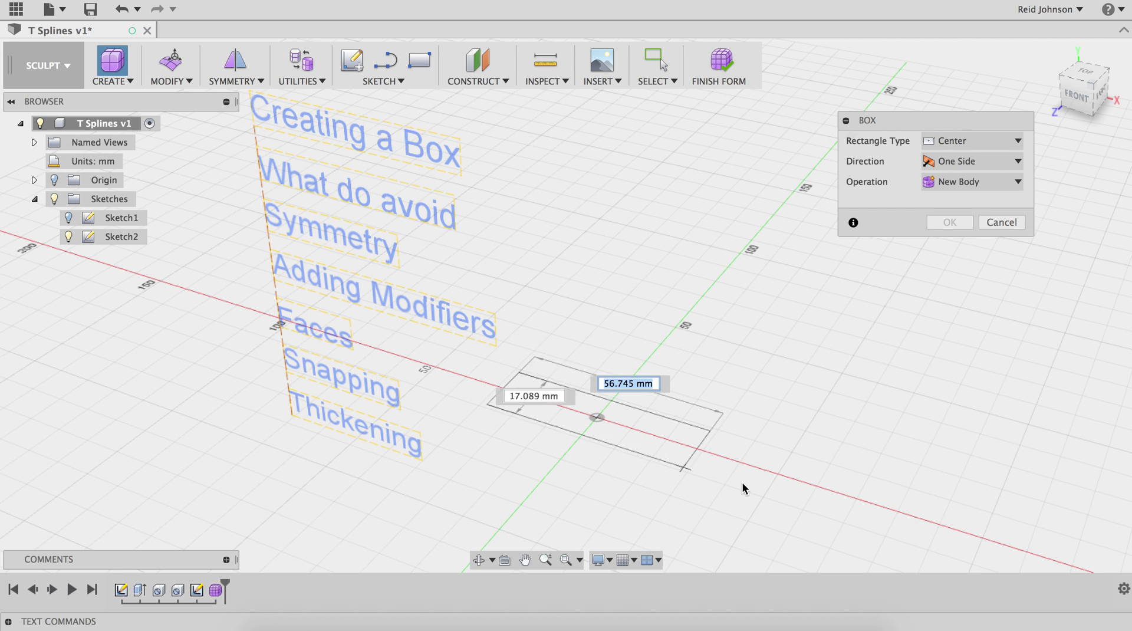
pyautogui.click(714, 525)
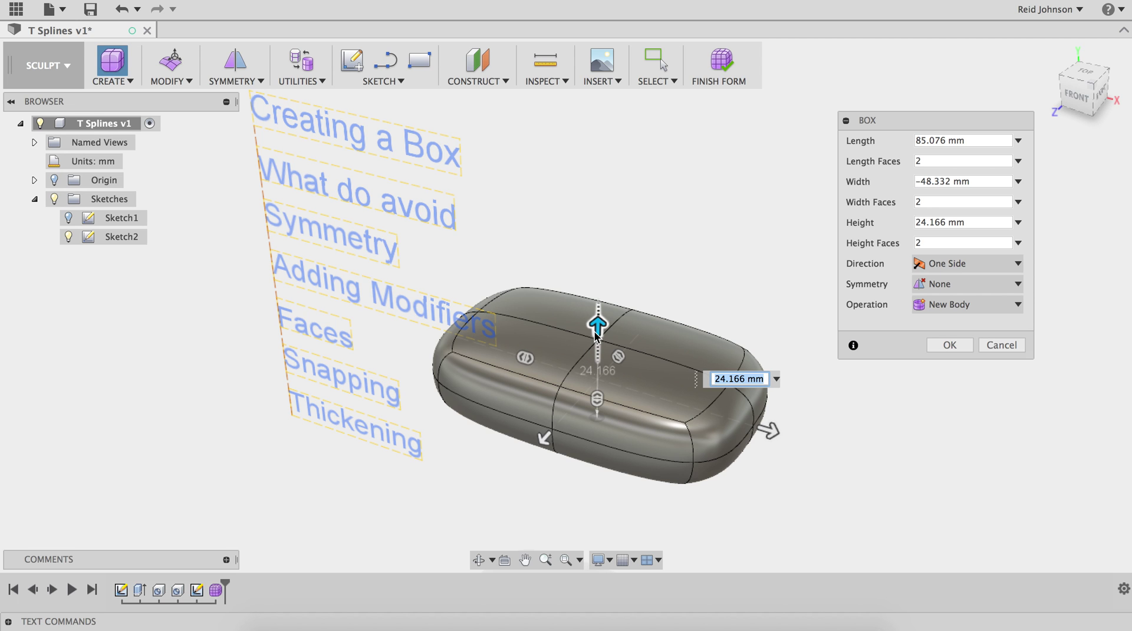
# - Size the box to about 47 mm high, 73 mm wide and 92 mm long, with 3 length faces
pyautogui.moveTo(597, 328); pyautogui.dragTo(597, 248)
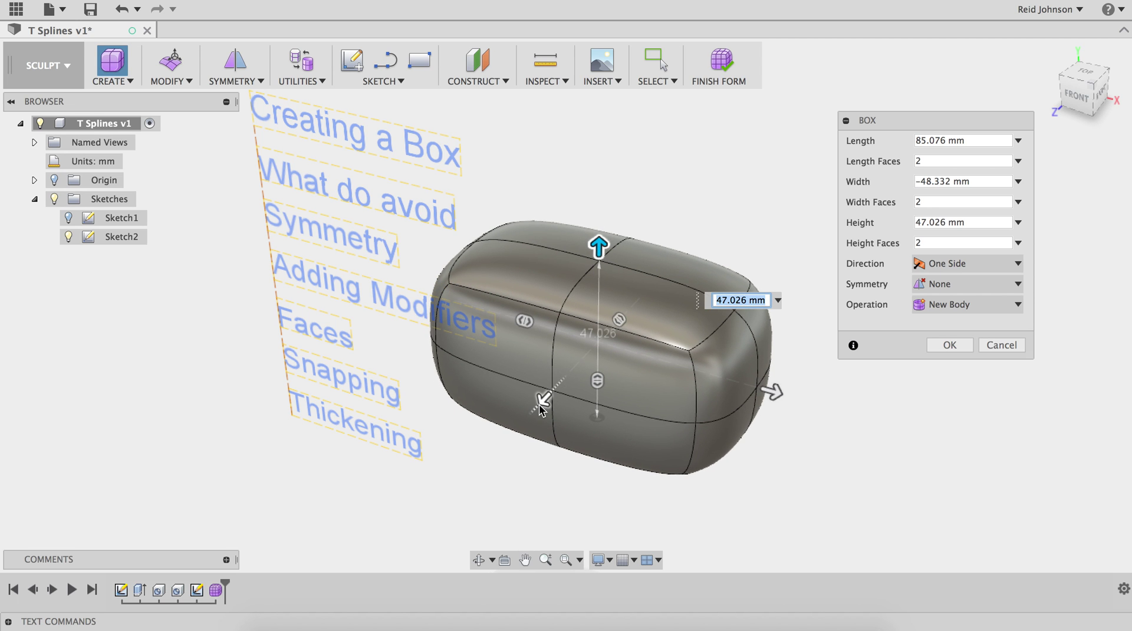
pyautogui.moveTo(543, 401); pyautogui.dragTo(519, 426)
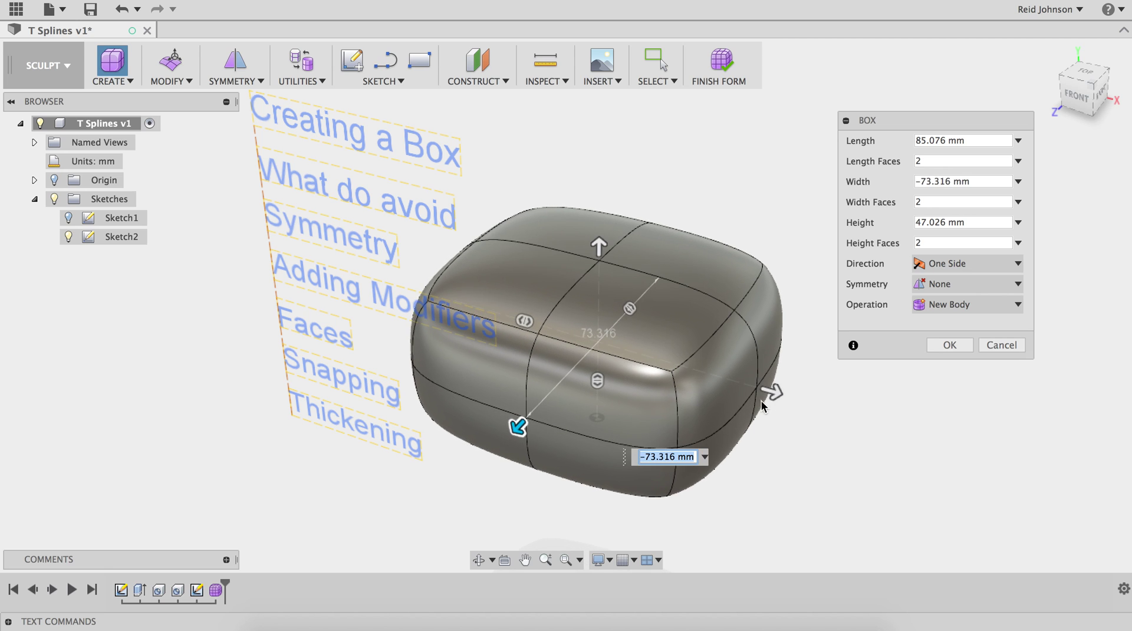
pyautogui.moveTo(773, 390); pyautogui.dragTo(796, 395)
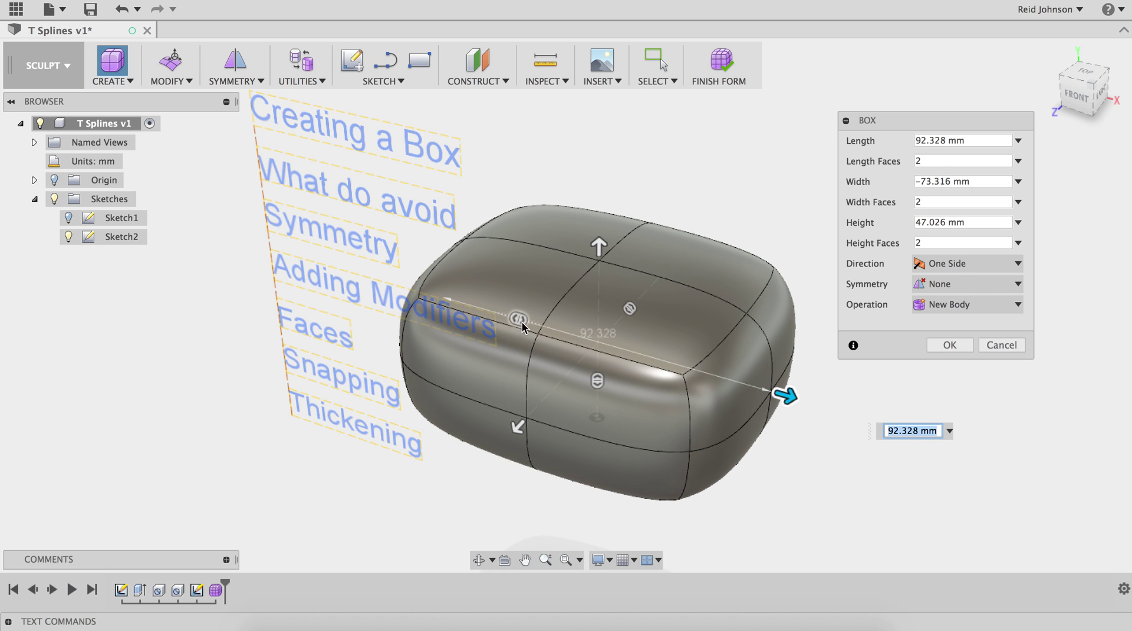
pyautogui.moveTo(518, 321); pyautogui.dragTo(531, 329)
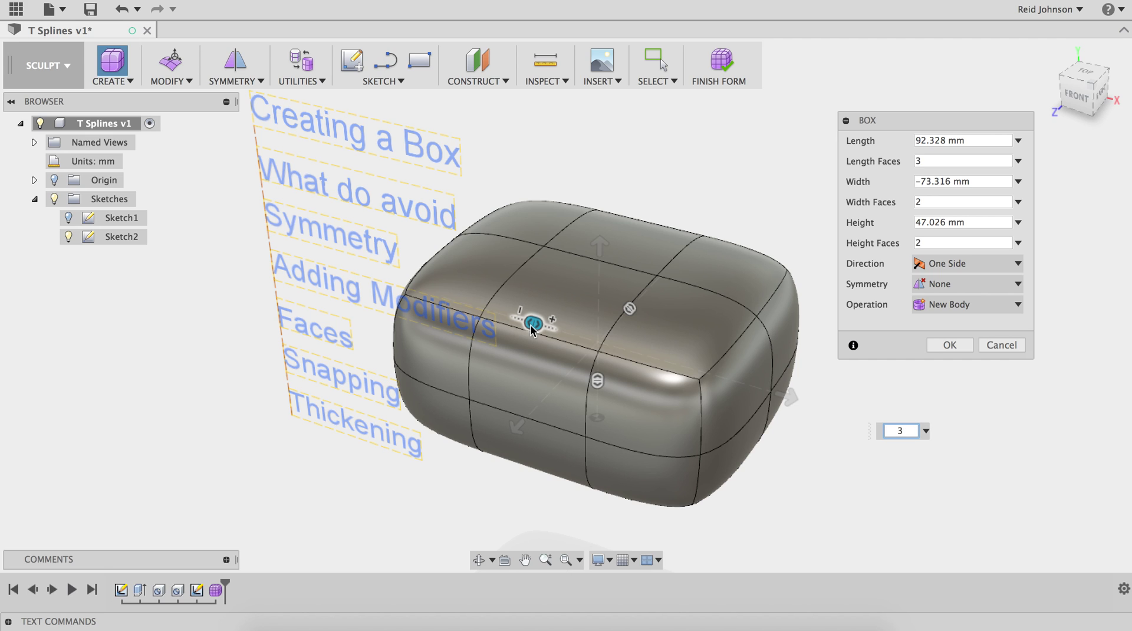
pyautogui.moveTo(531, 329); pyautogui.dragTo(494, 313)
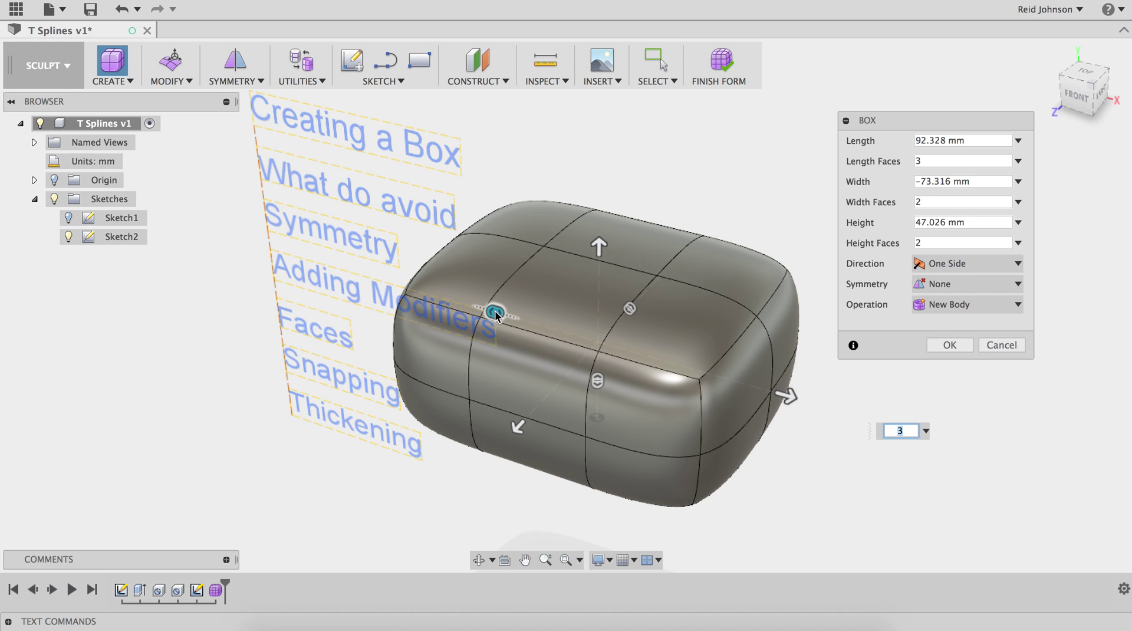
pyautogui.moveTo(495, 312); pyautogui.dragTo(503, 317)
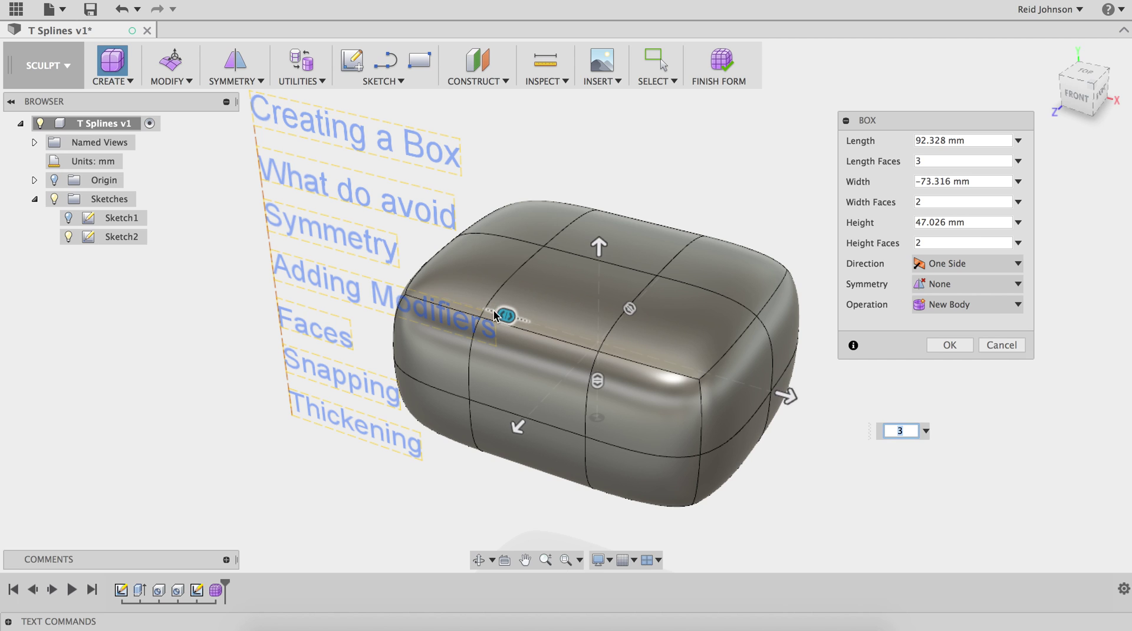
pyautogui.click(947, 347)
pyautogui.moveTo(864, 321); pyautogui.dragTo(899, 318, button='middle')
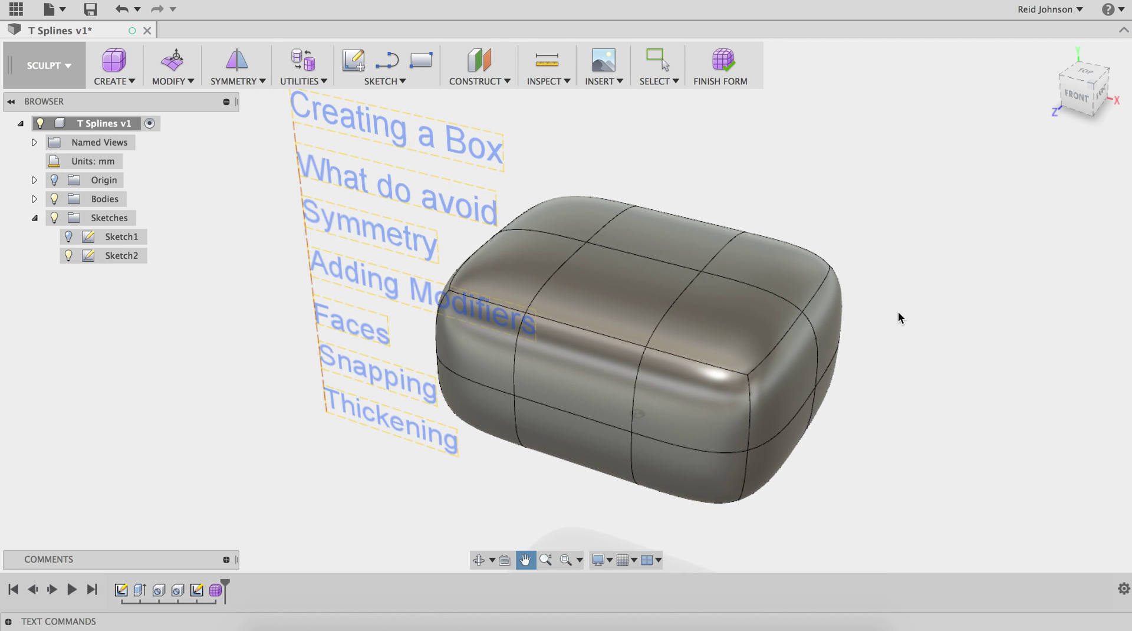
# - Pull one top vertex down about 48 mm with Edit Form, then Finish Form
pyautogui.click(701, 273)
pyautogui.rightClick(702, 273)
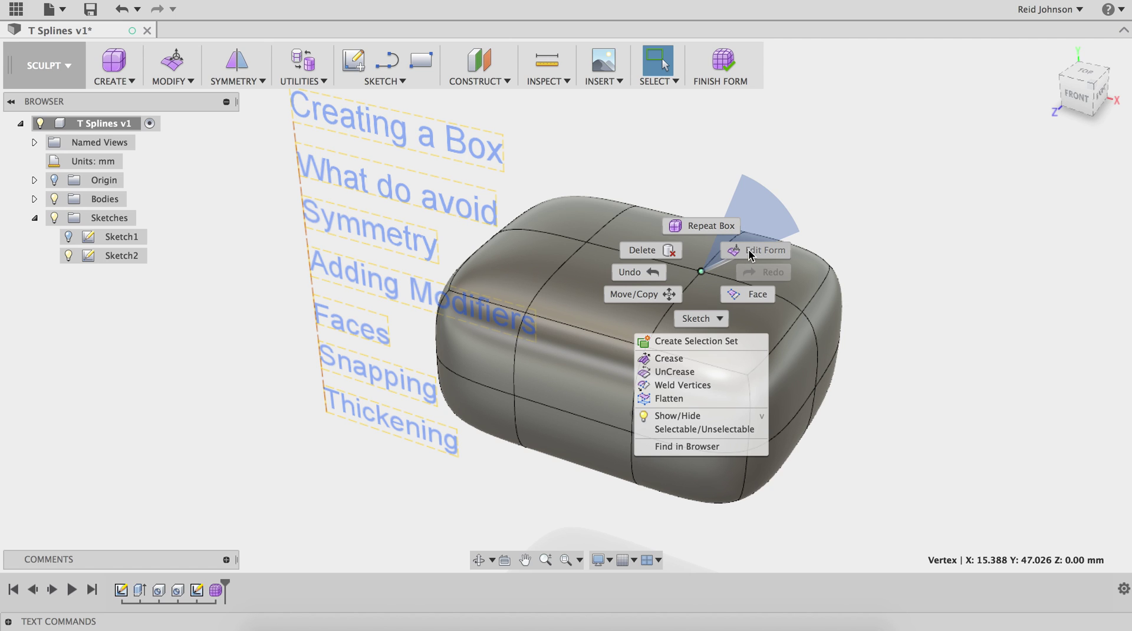
pyautogui.click(754, 250)
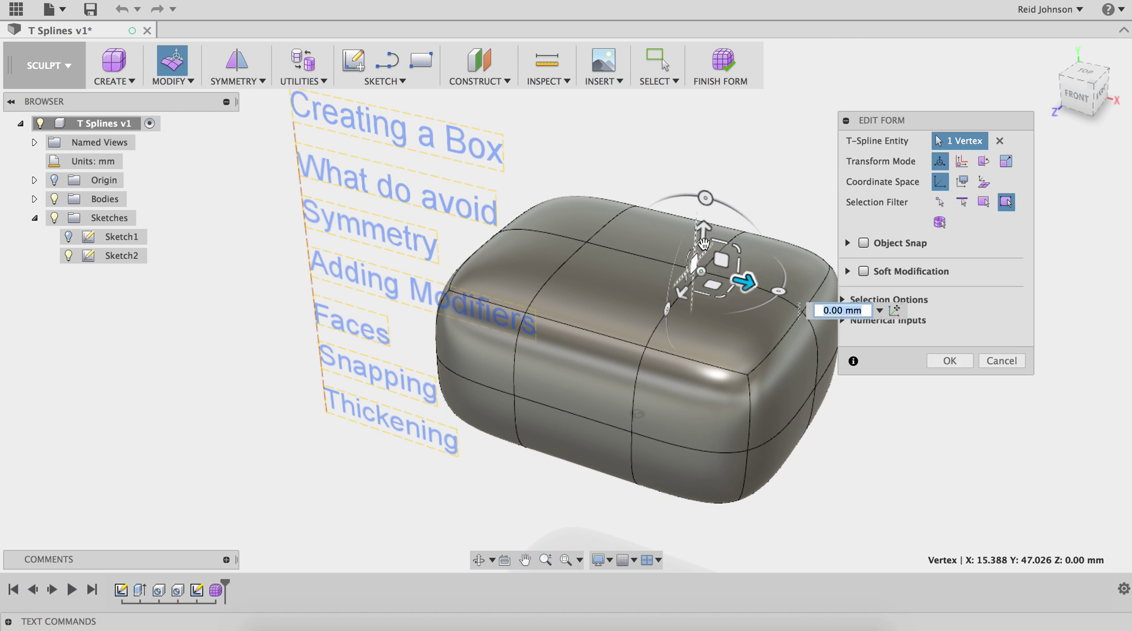
pyautogui.moveTo(703, 229); pyautogui.dragTo(684, 488)
pyautogui.keyDown('shift'); pyautogui.moveTo(684, 488); pyautogui.dragTo(714, 344, button='middle'); pyautogui.keyUp('shift')
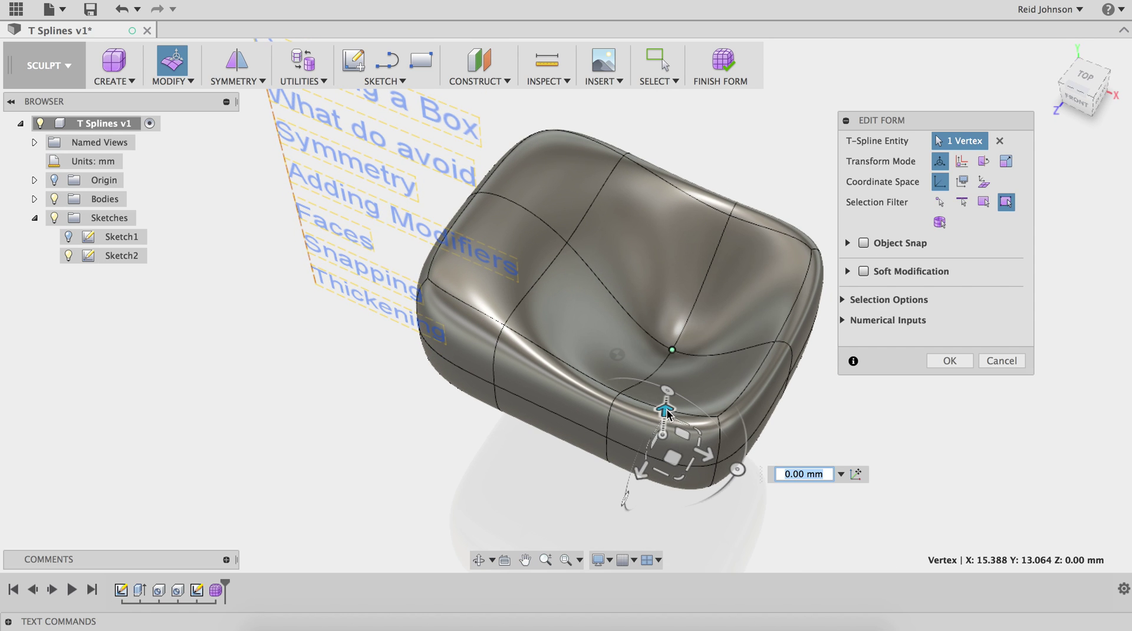
pyautogui.moveTo(665, 411); pyautogui.dragTo(652, 492)
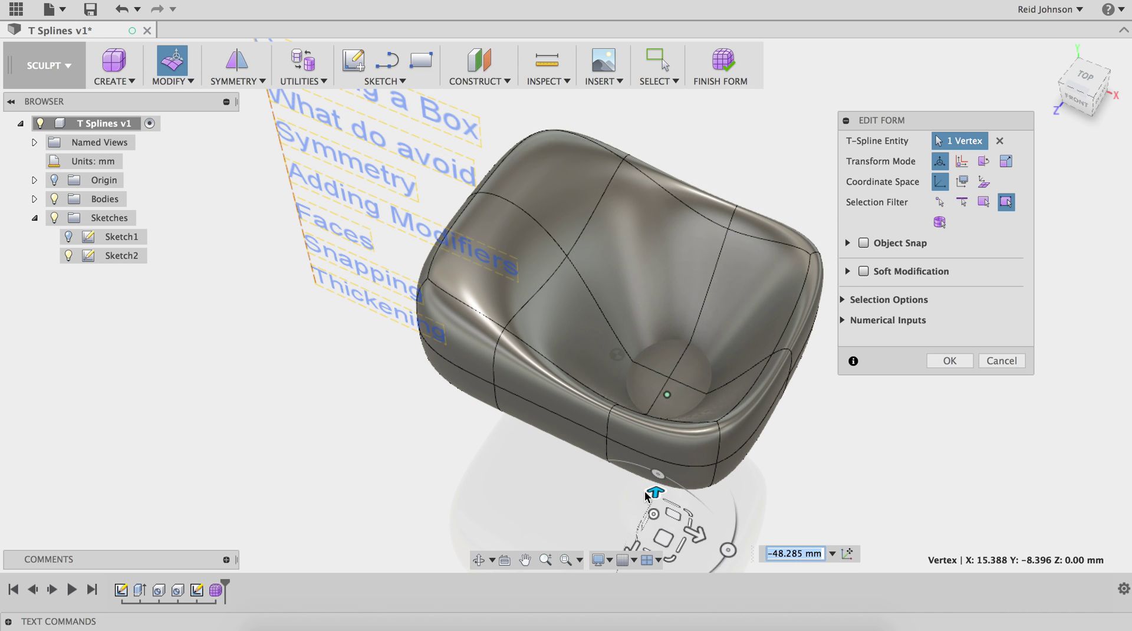
pyautogui.click(931, 365)
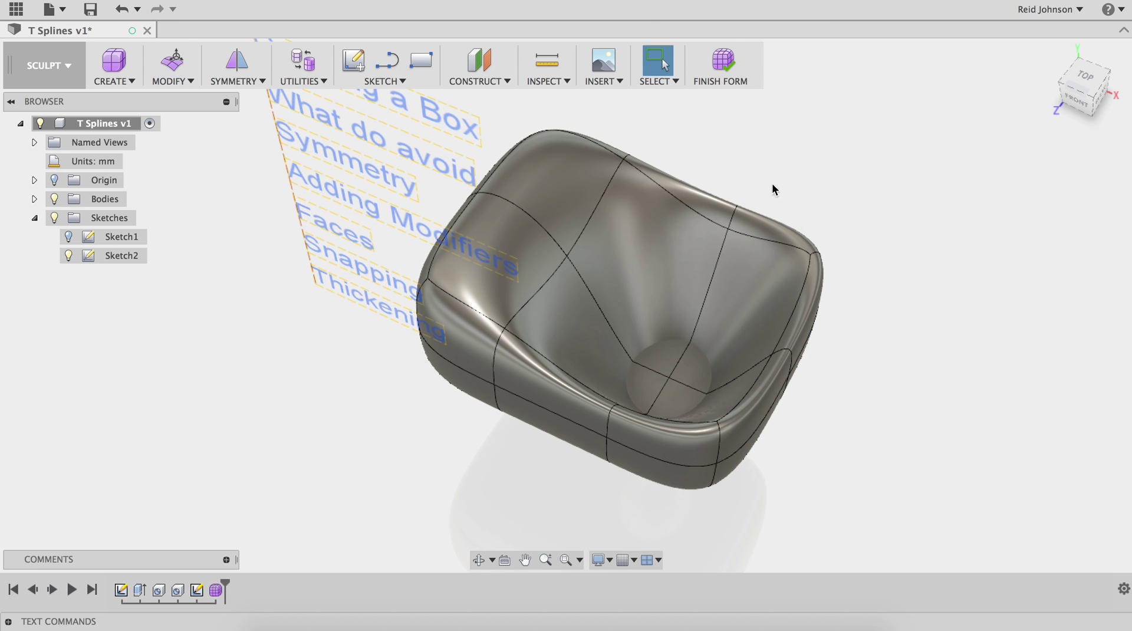
pyautogui.click(716, 67)
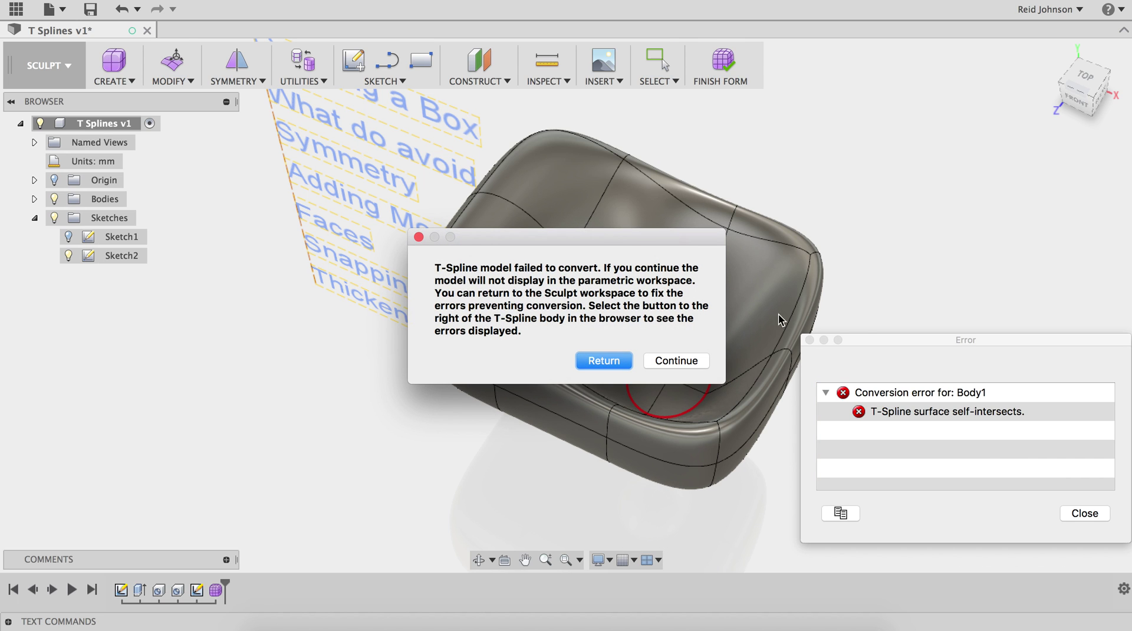
# - Dismiss the self-intersection error and undo twice to restore the rounded box
pyautogui.moveTo(823, 188); pyautogui.dragTo(975, 142)
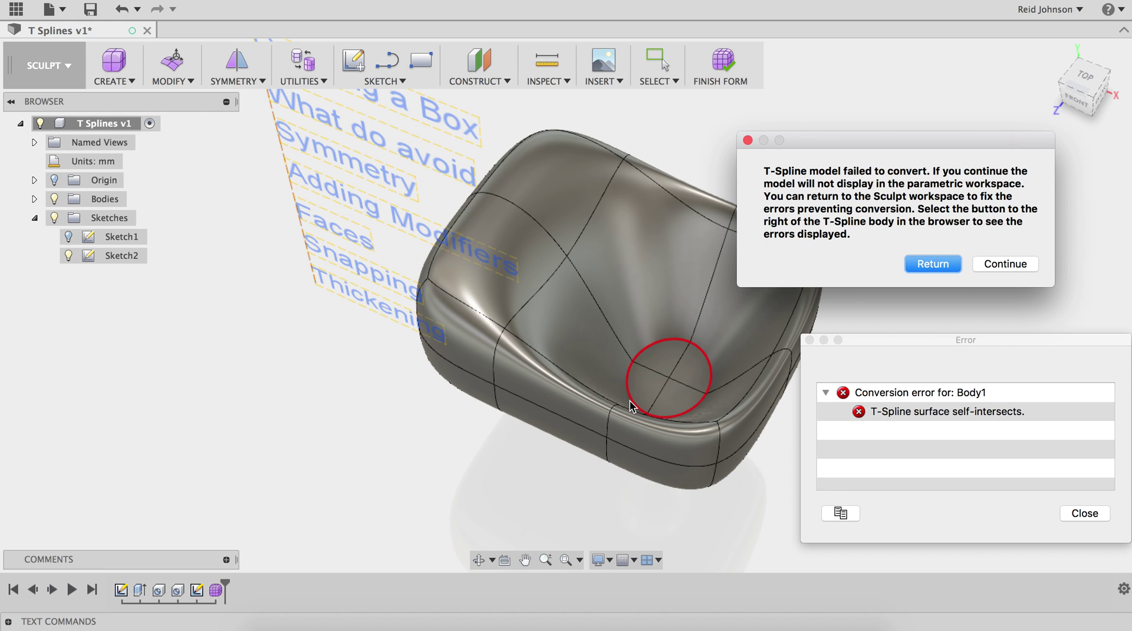
pyautogui.click(951, 264)
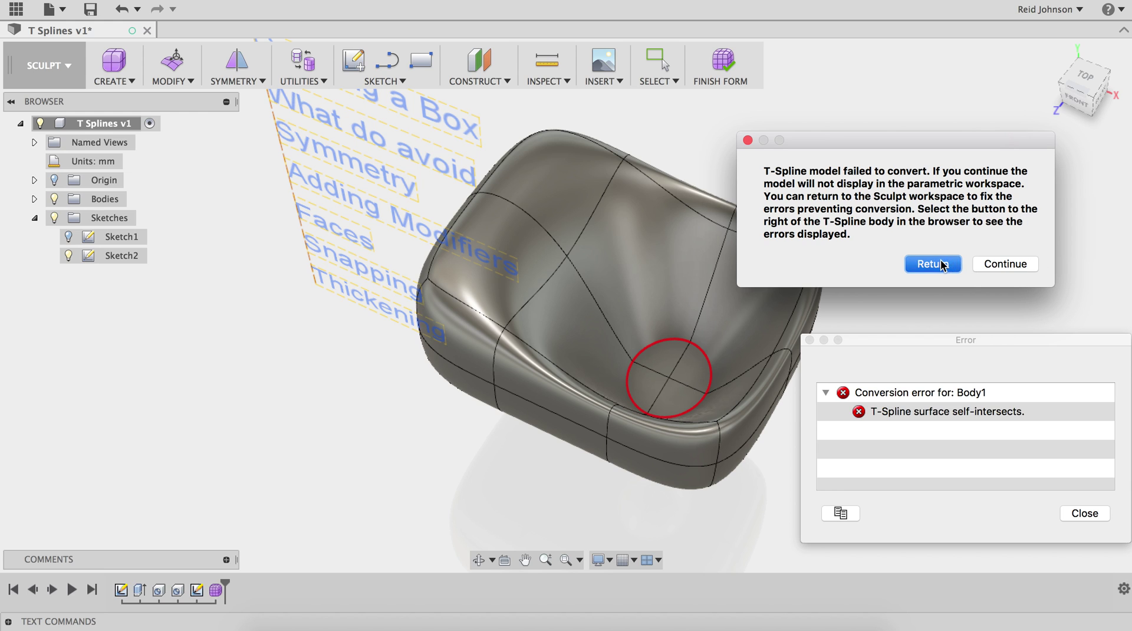
pyautogui.click(1079, 513)
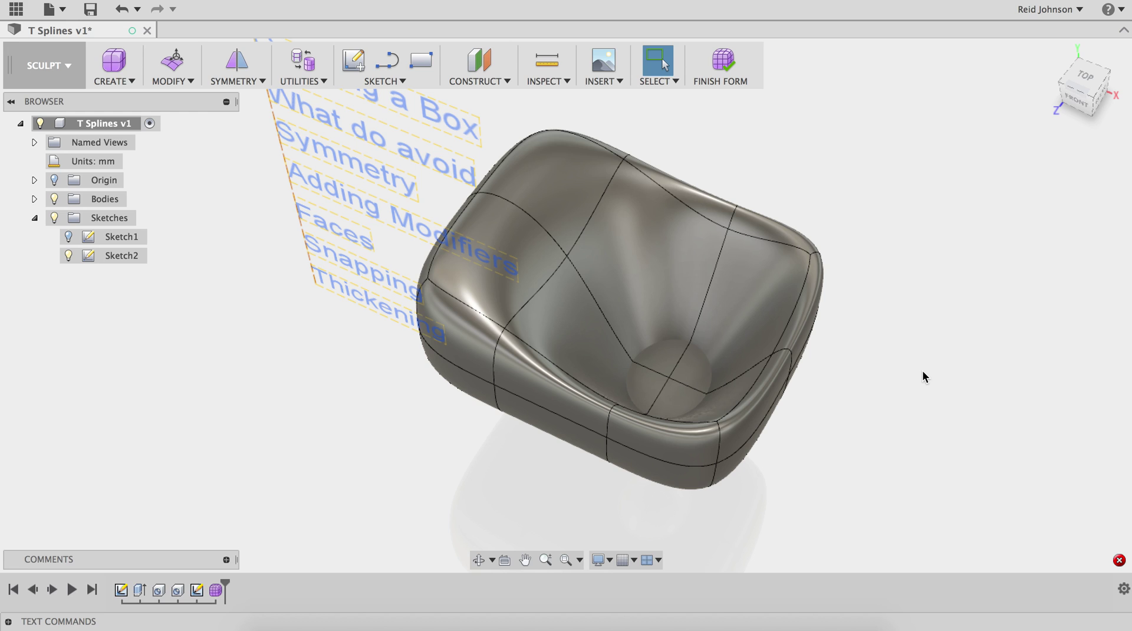
pyautogui.click(120, 14)
pyautogui.click(121, 14)
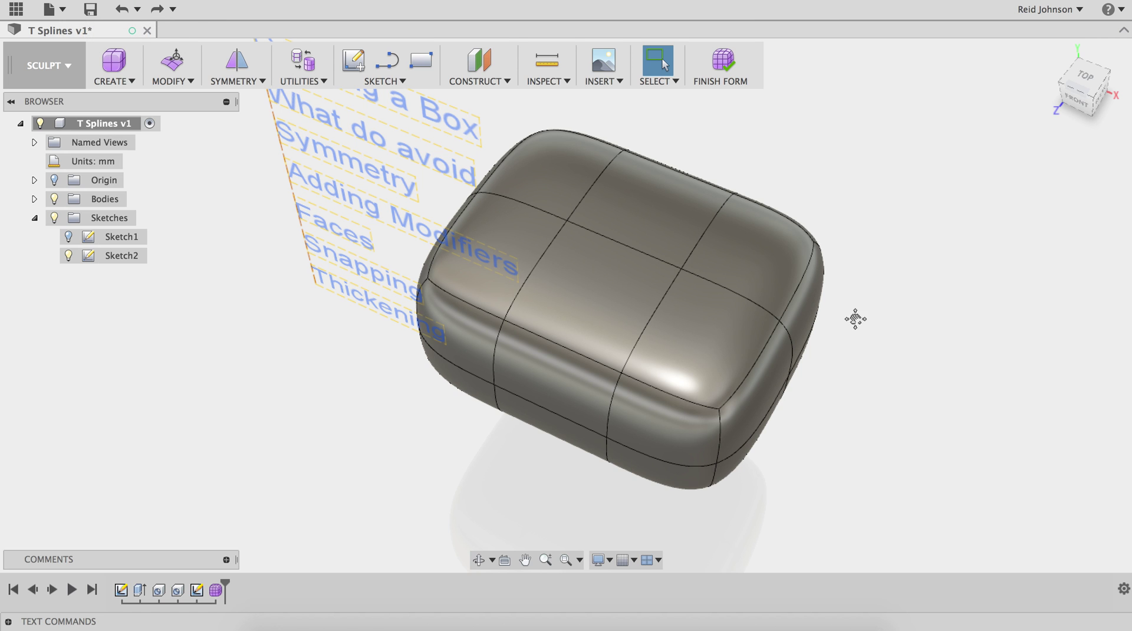
pyautogui.moveTo(857, 335); pyautogui.dragTo(879, 273, button='middle')
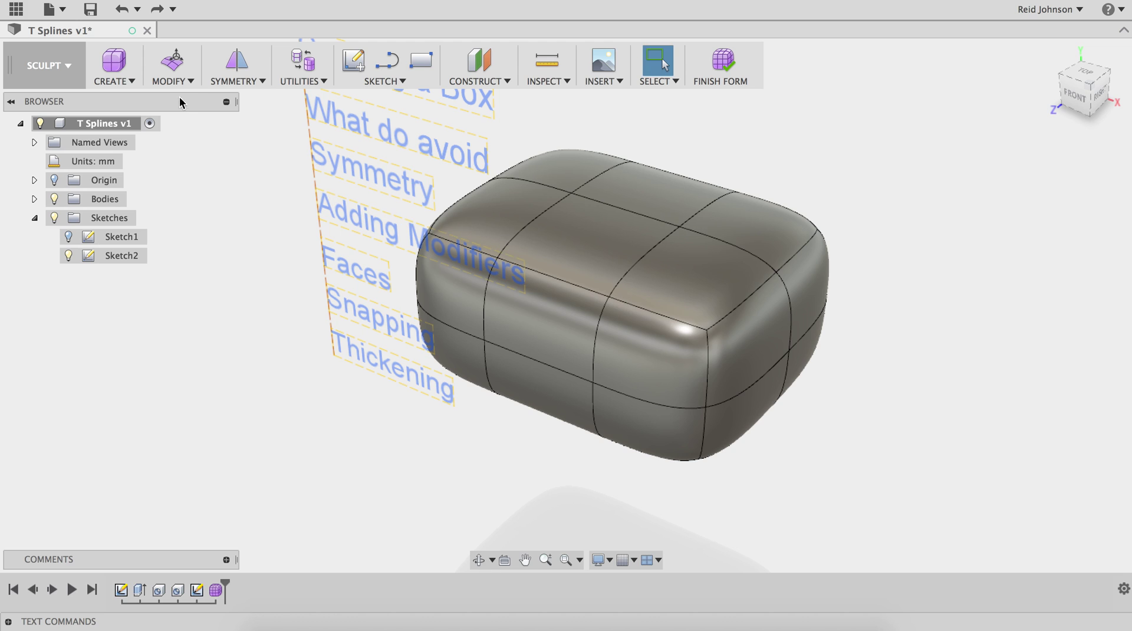
# - Apply Mirror – Internal symmetry using matching top faces on both halves of the box
pyautogui.click(219, 83)
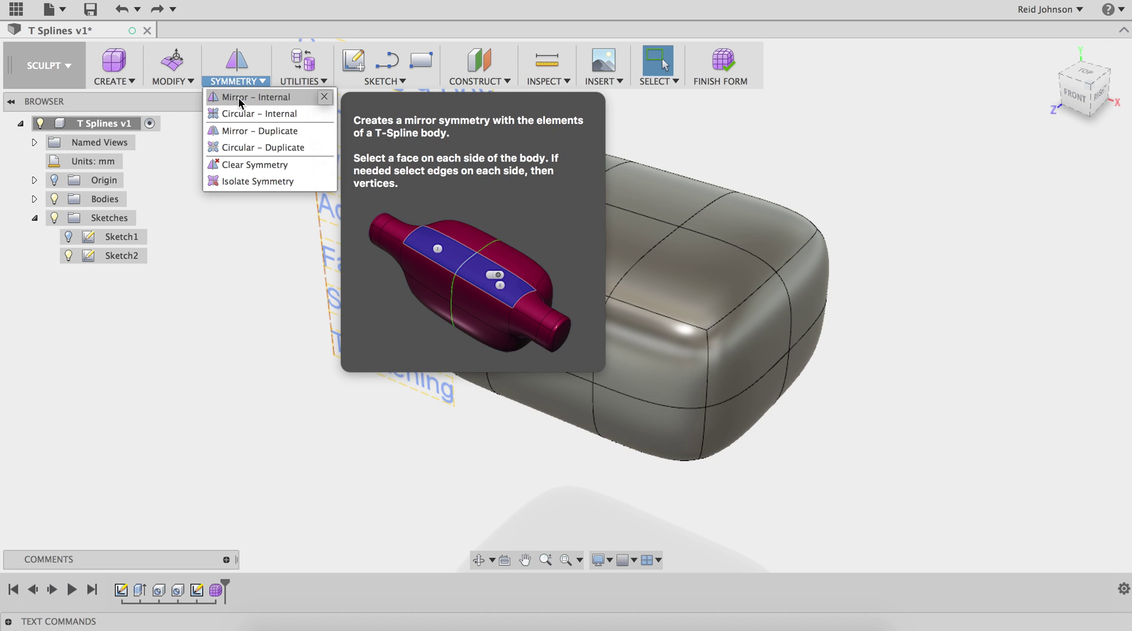
pyautogui.click(240, 98)
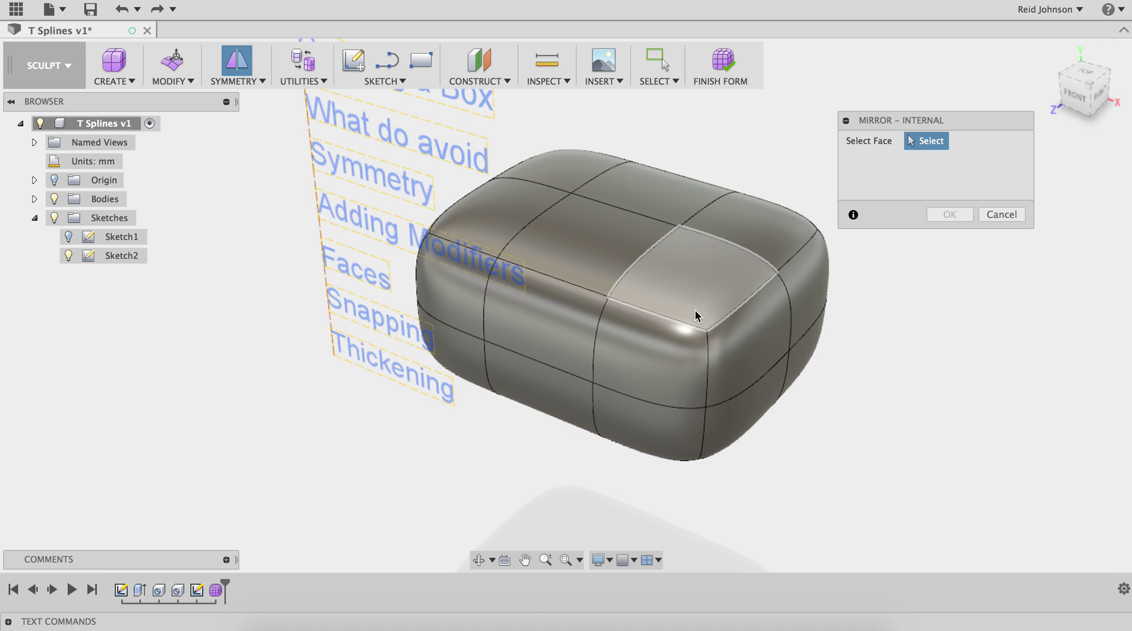
pyautogui.click(597, 265)
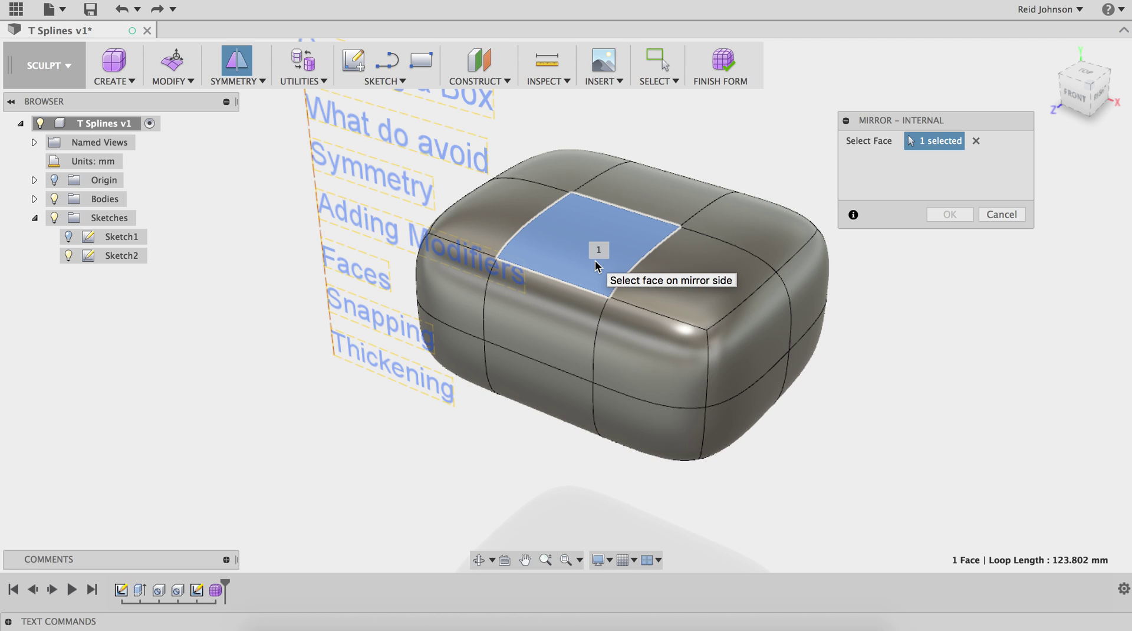
pyautogui.click(642, 202)
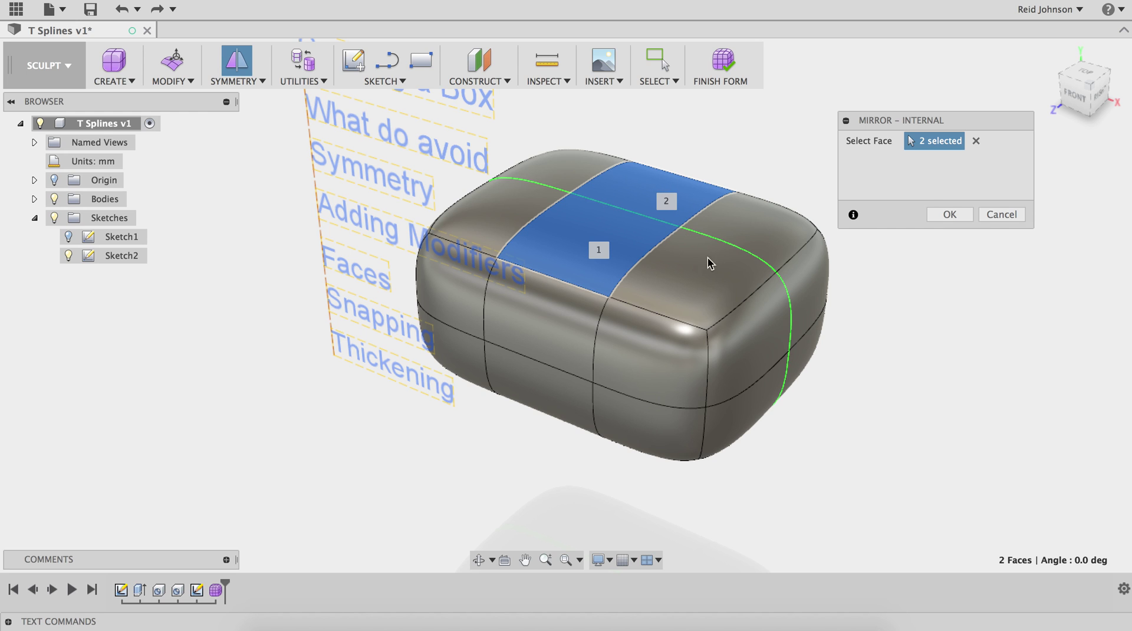
pyautogui.click(948, 215)
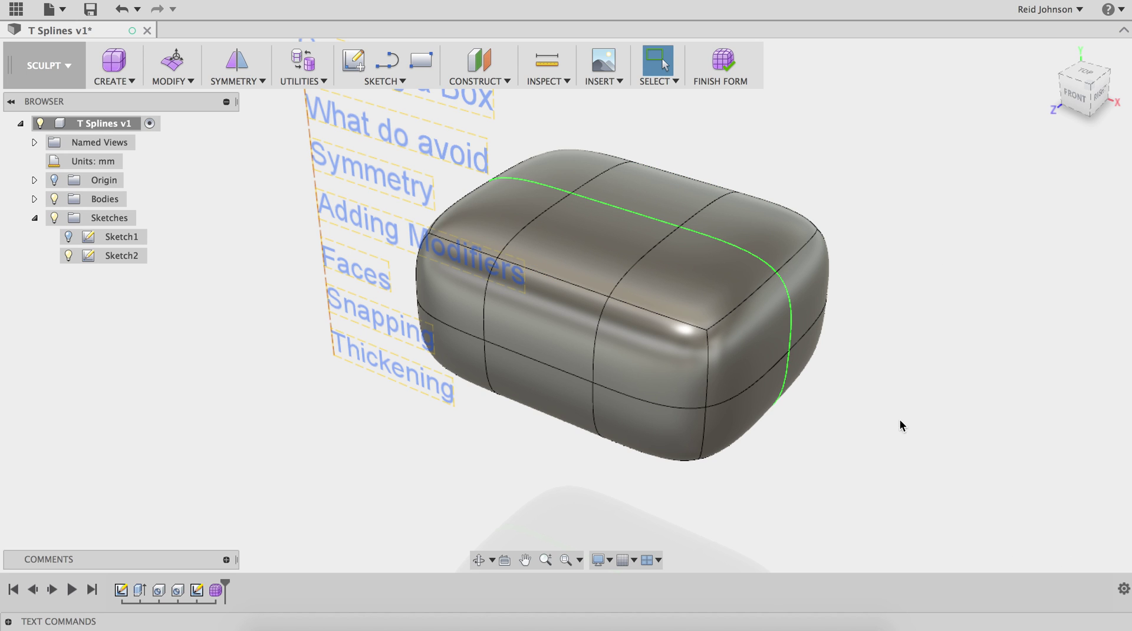
pyautogui.moveTo(885, 377); pyautogui.dragTo(843, 289, button='middle')
# - In Edit Form, select the top corner face and pull it up and across the top
pyautogui.rightClick(807, 188)
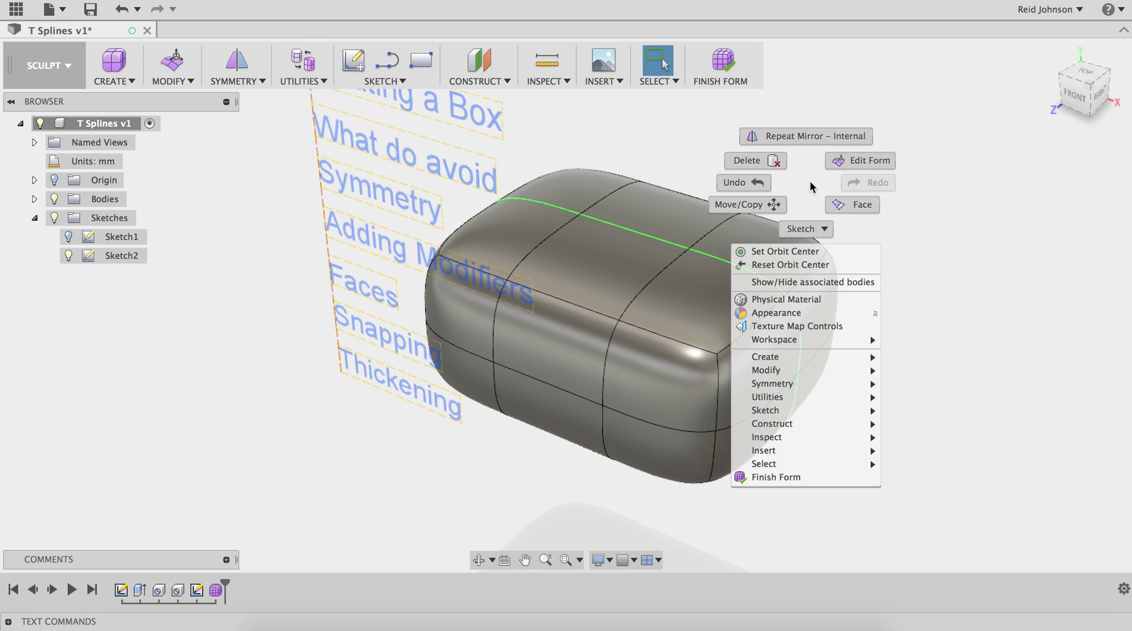
pyautogui.click(841, 161)
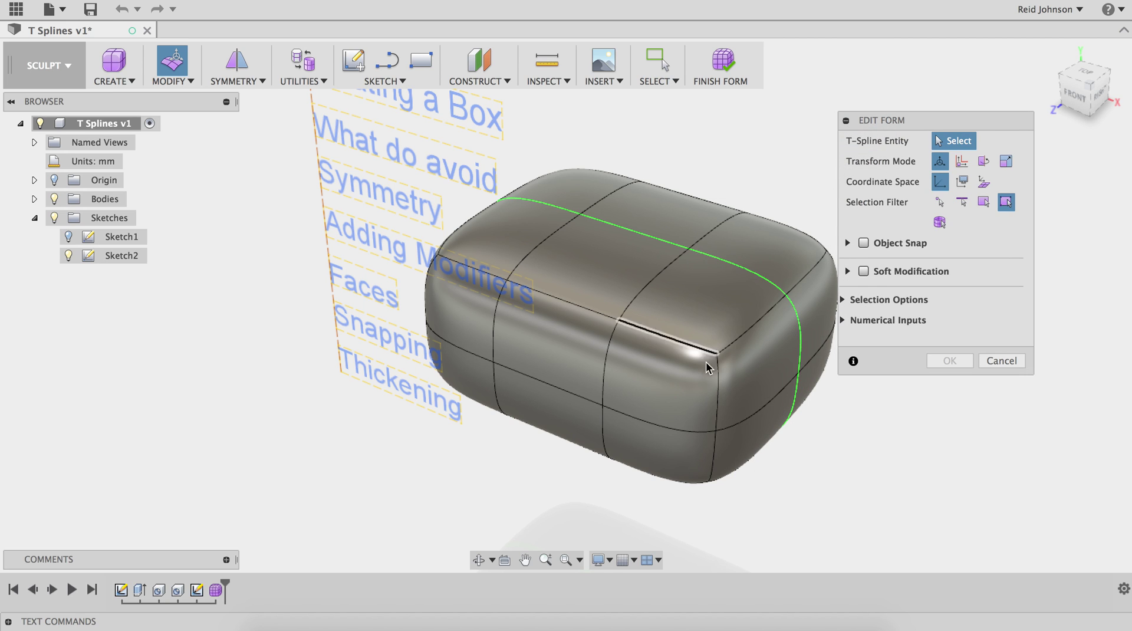
pyautogui.click(701, 311)
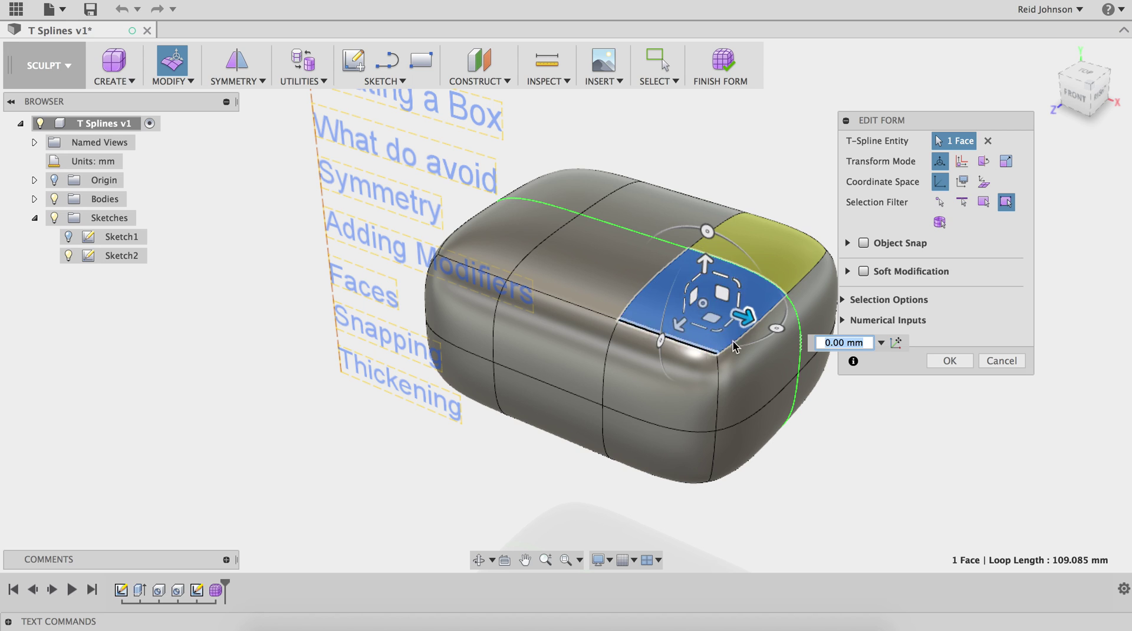
pyautogui.click(716, 354)
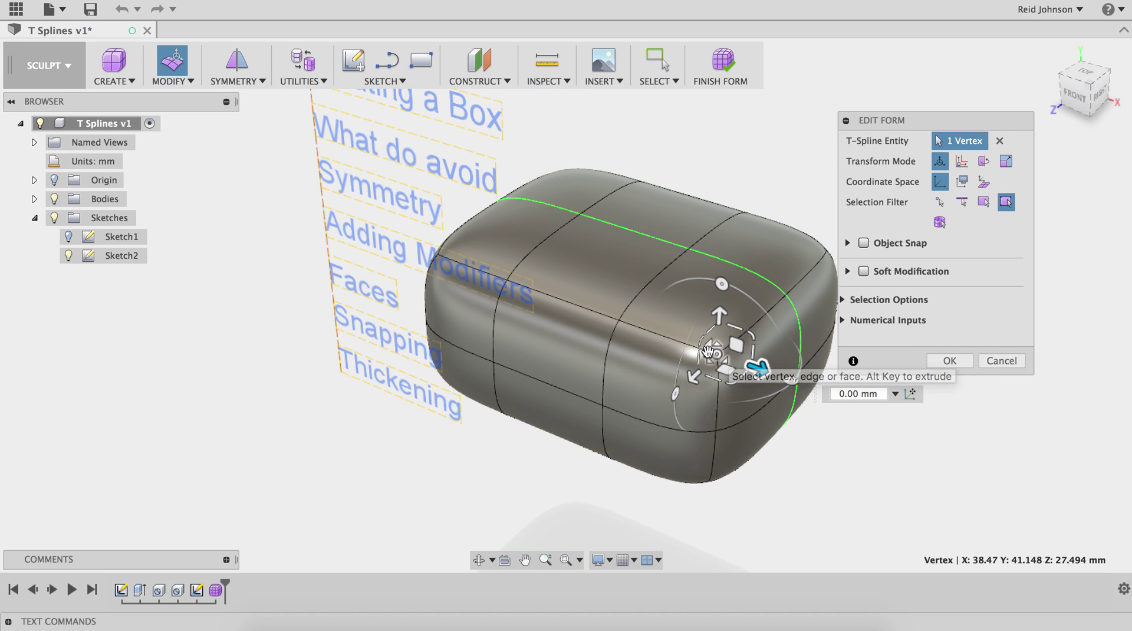
pyautogui.click(685, 345)
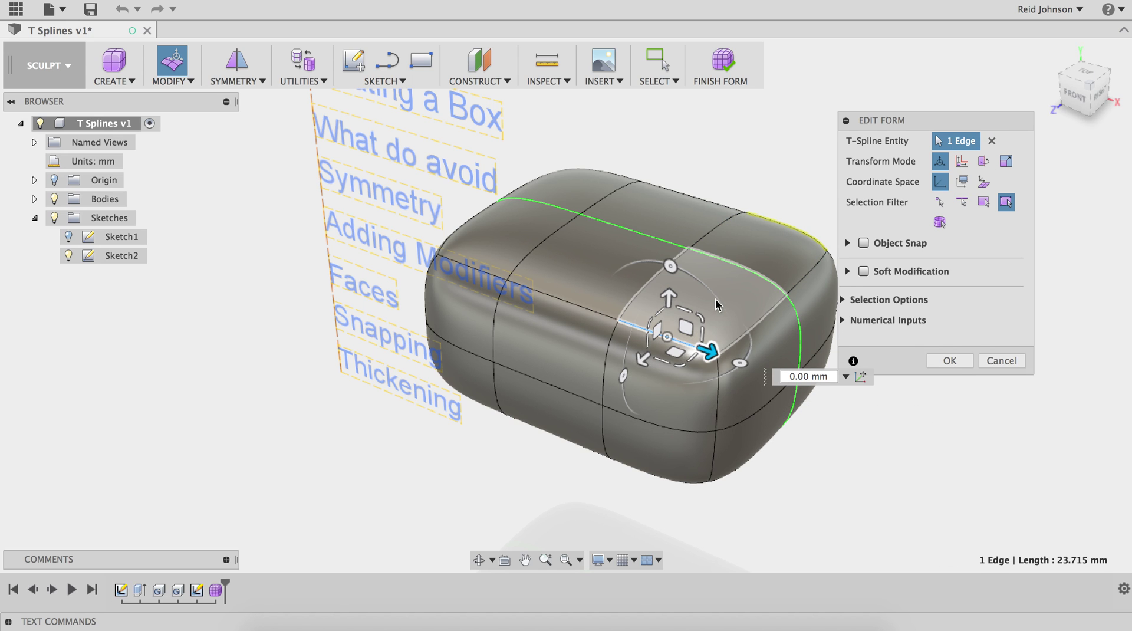
pyautogui.click(737, 329)
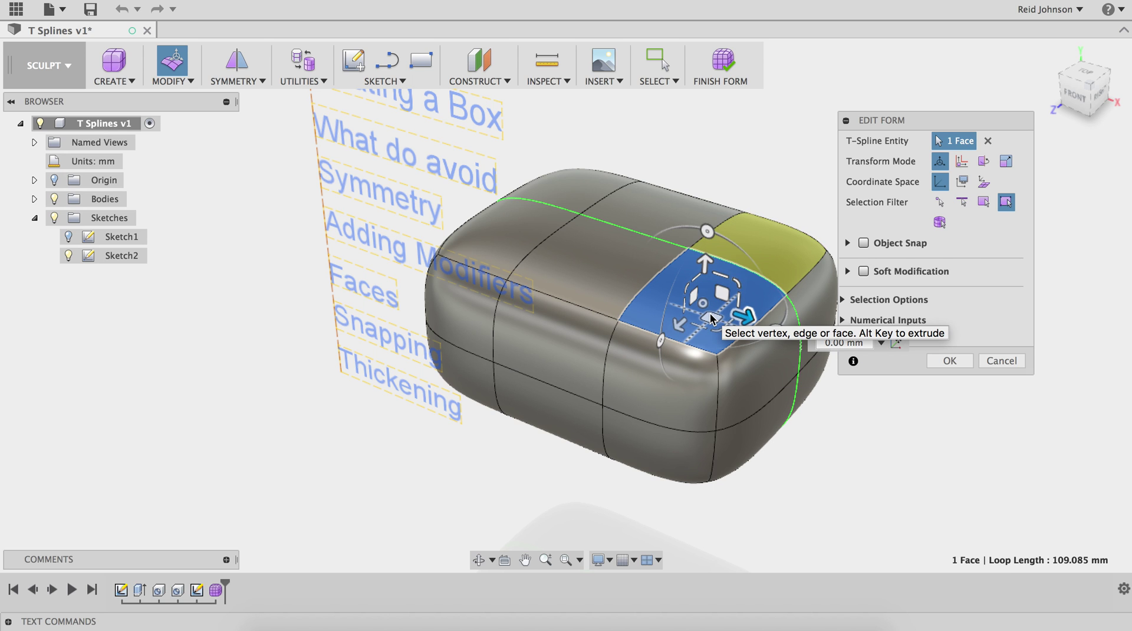
pyautogui.moveTo(745, 317)
pyautogui.mouseDown()
pyautogui.moveTo(791, 328)
pyautogui.moveTo(735, 316)
pyautogui.moveTo(746, 317)
pyautogui.mouseUp()
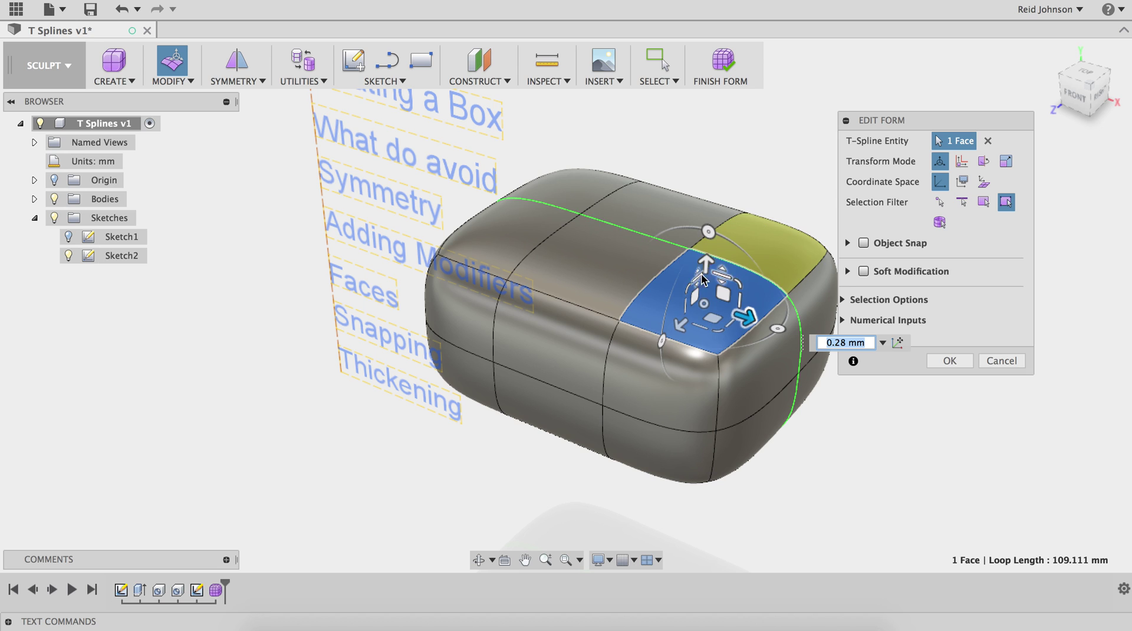
pyautogui.moveTo(706, 244); pyautogui.dragTo(725, 217)
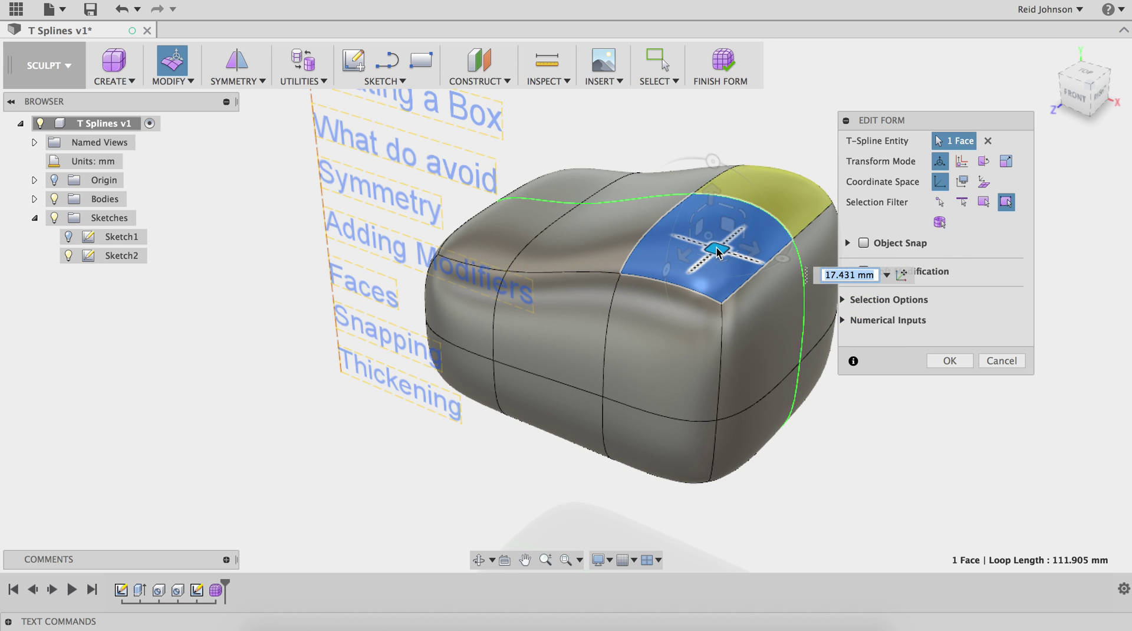
pyautogui.moveTo(717, 250); pyautogui.dragTo(720, 287)
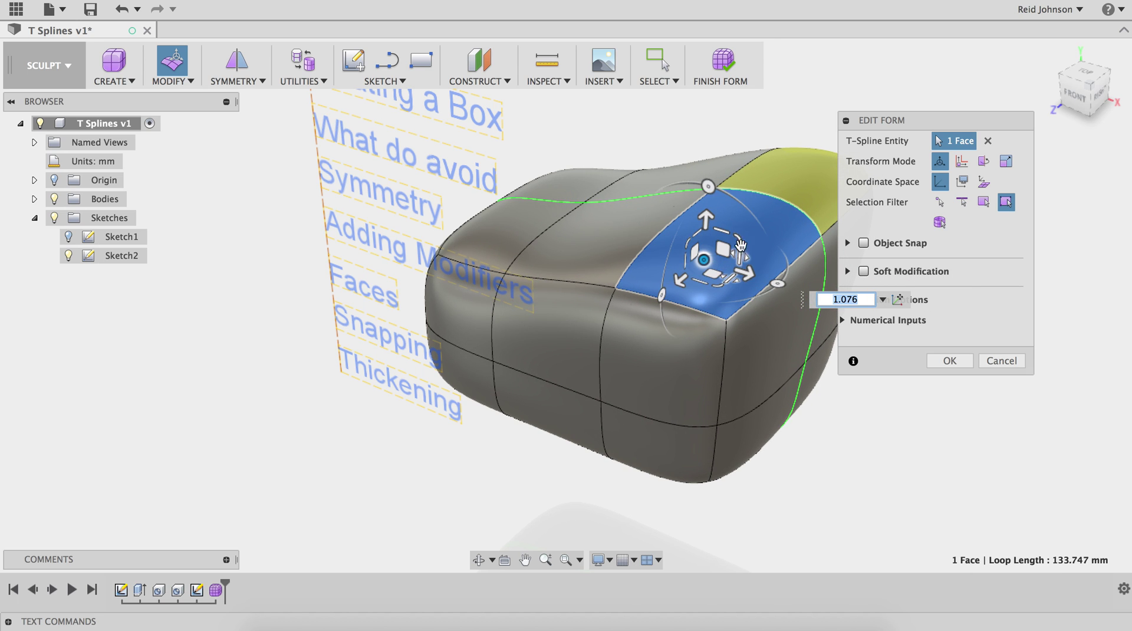
# - Scale the corner face down slightly and tilt it back and forth
pyautogui.moveTo(741, 246)
pyautogui.mouseDown()
pyautogui.moveTo(733, 235)
pyautogui.moveTo(739, 258)
pyautogui.mouseUp()
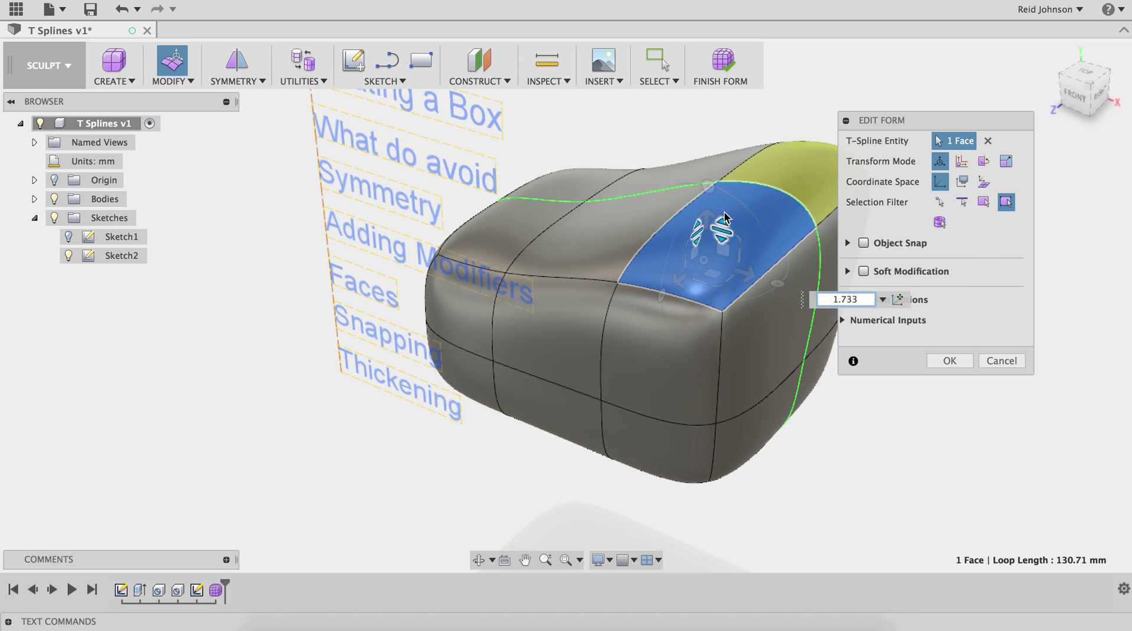
pyautogui.moveTo(725, 217)
pyautogui.mouseDown()
pyautogui.moveTo(722, 263)
pyautogui.moveTo(723, 233)
pyautogui.mouseUp()
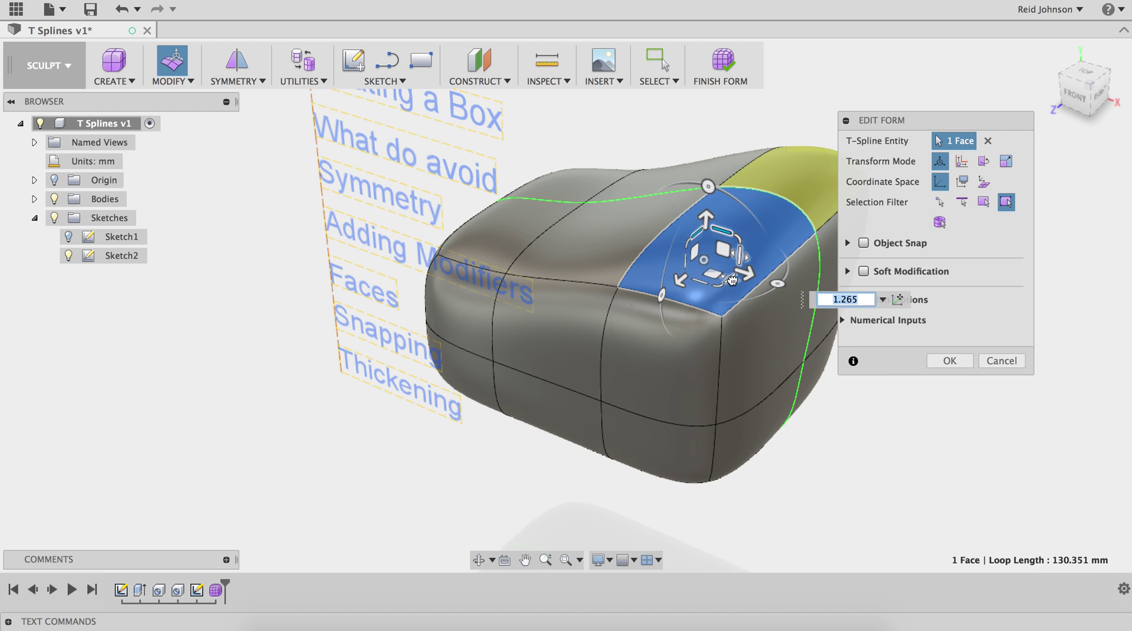
pyautogui.moveTo(732, 279)
pyautogui.mouseDown()
pyautogui.moveTo(744, 284)
pyautogui.moveTo(722, 276)
pyautogui.mouseUp()
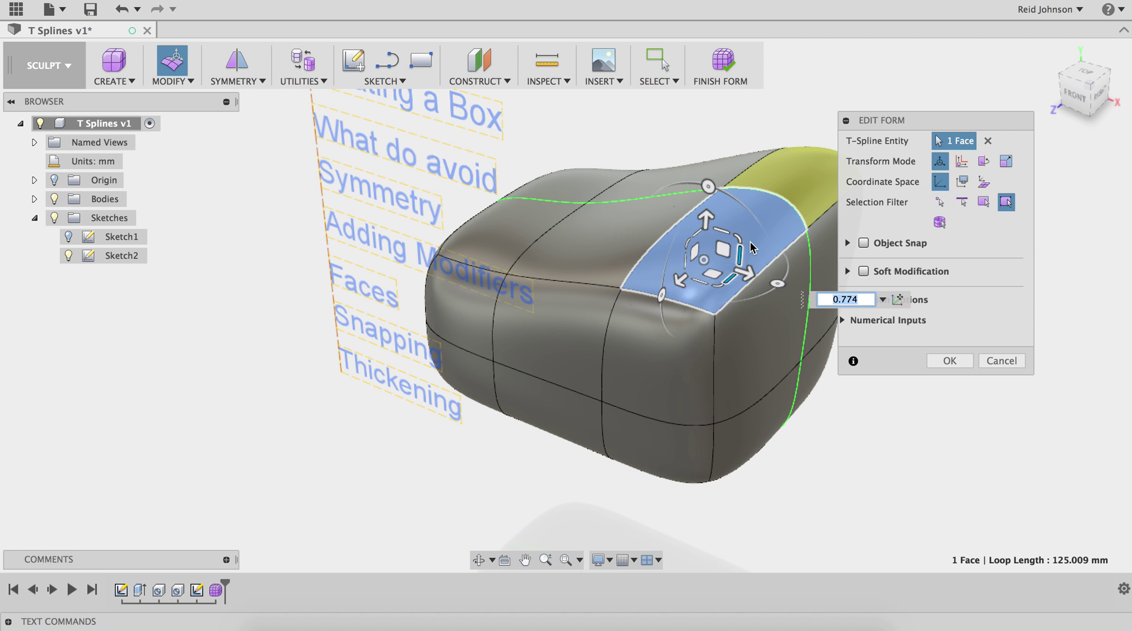
pyautogui.moveTo(708, 188); pyautogui.dragTo(650, 212)
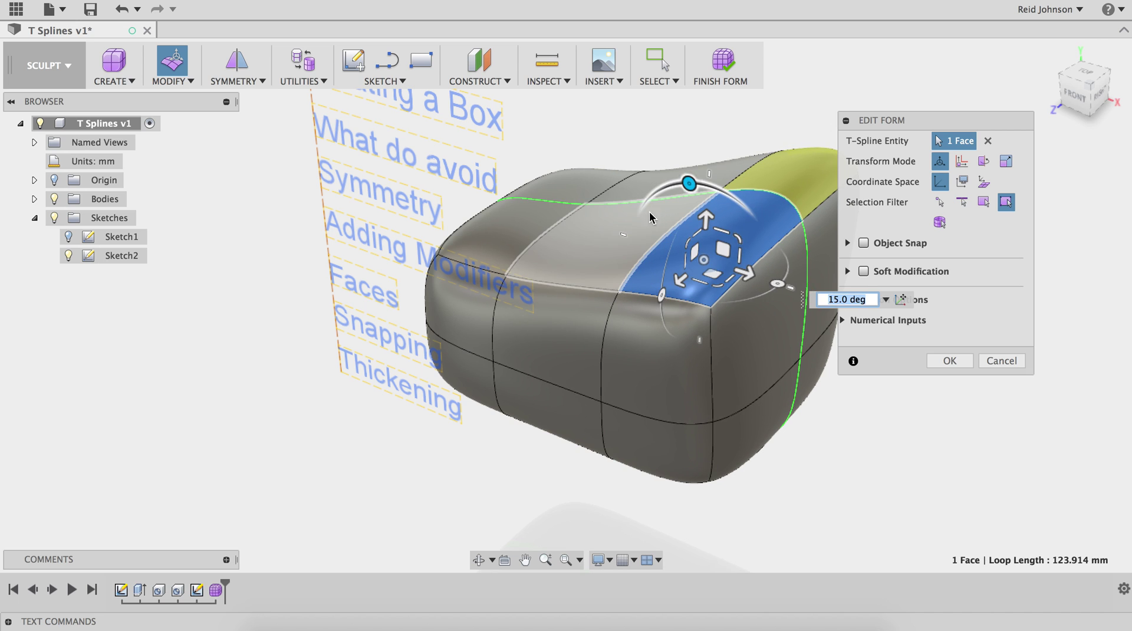
pyautogui.moveTo(662, 298)
pyautogui.mouseDown()
pyautogui.moveTo(662, 323)
pyautogui.moveTo(665, 240)
pyautogui.moveTo(662, 324)
pyautogui.moveTo(665, 288)
pyautogui.mouseUp()
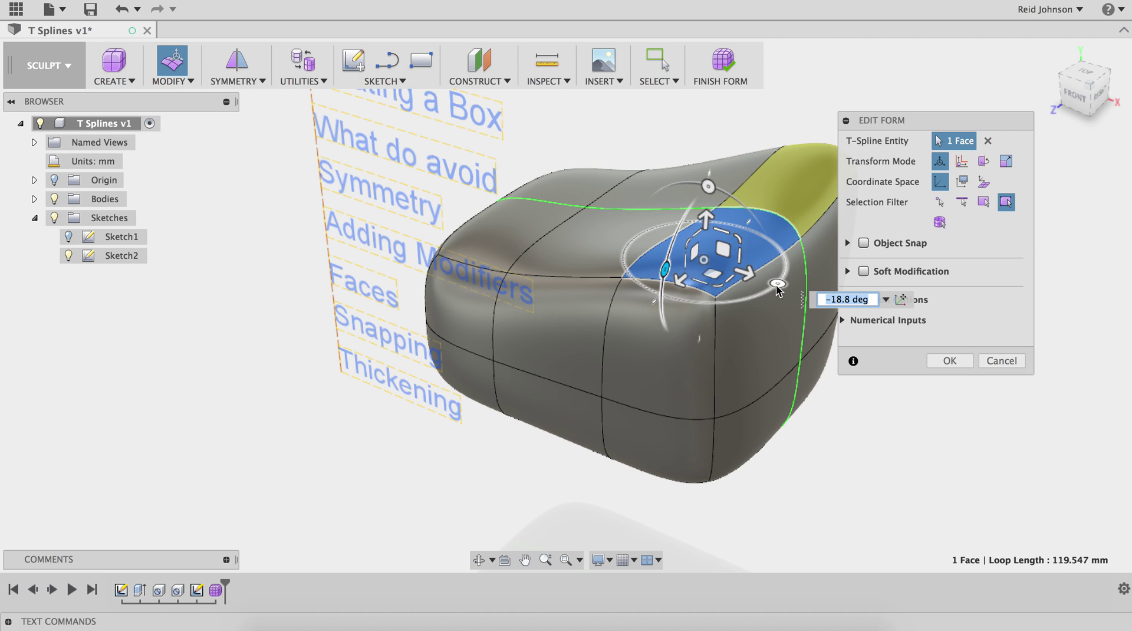
pyautogui.moveTo(765, 292)
pyautogui.mouseDown()
pyautogui.moveTo(755, 298)
pyautogui.moveTo(775, 294)
pyautogui.moveTo(790, 255)
pyautogui.moveTo(769, 285)
pyautogui.mouseUp()
# - Reselect the top corner face, view the body from lower down, and select a side edge
pyautogui.click(708, 359)
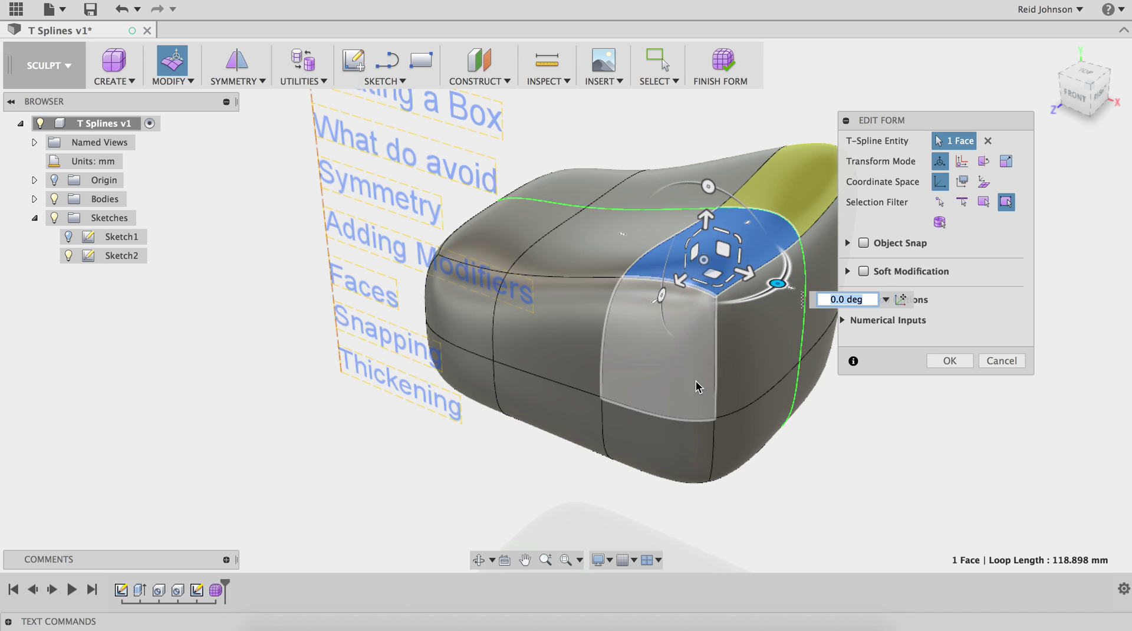
pyautogui.click(723, 257)
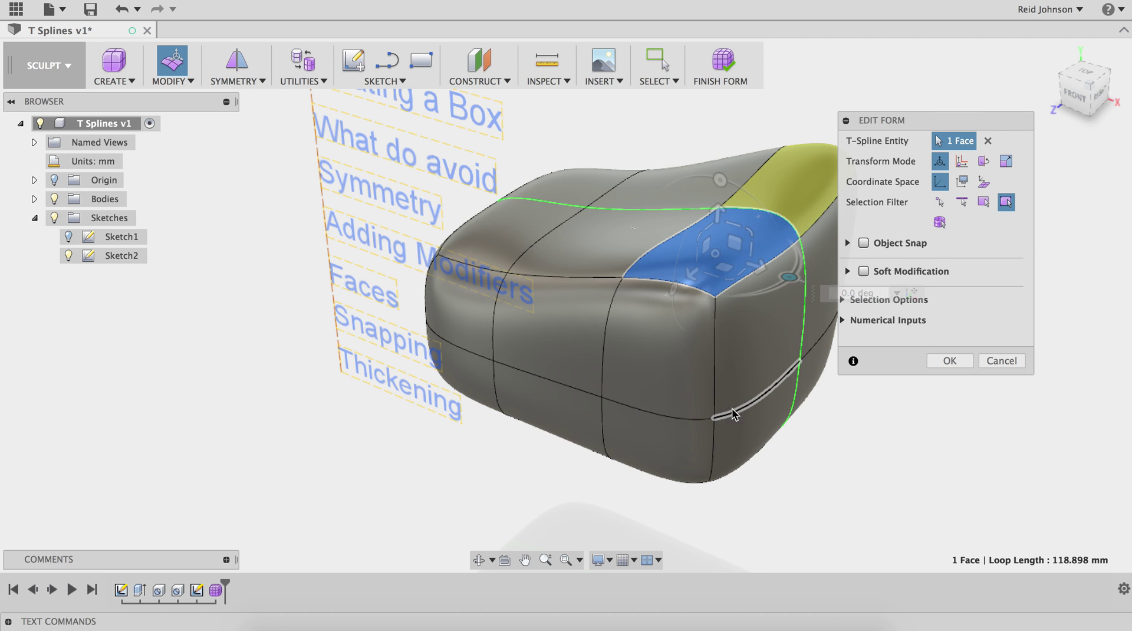
pyautogui.keyDown('shift'); pyautogui.moveTo(731, 408); pyautogui.dragTo(750, 348, button='middle'); pyautogui.keyUp('shift')
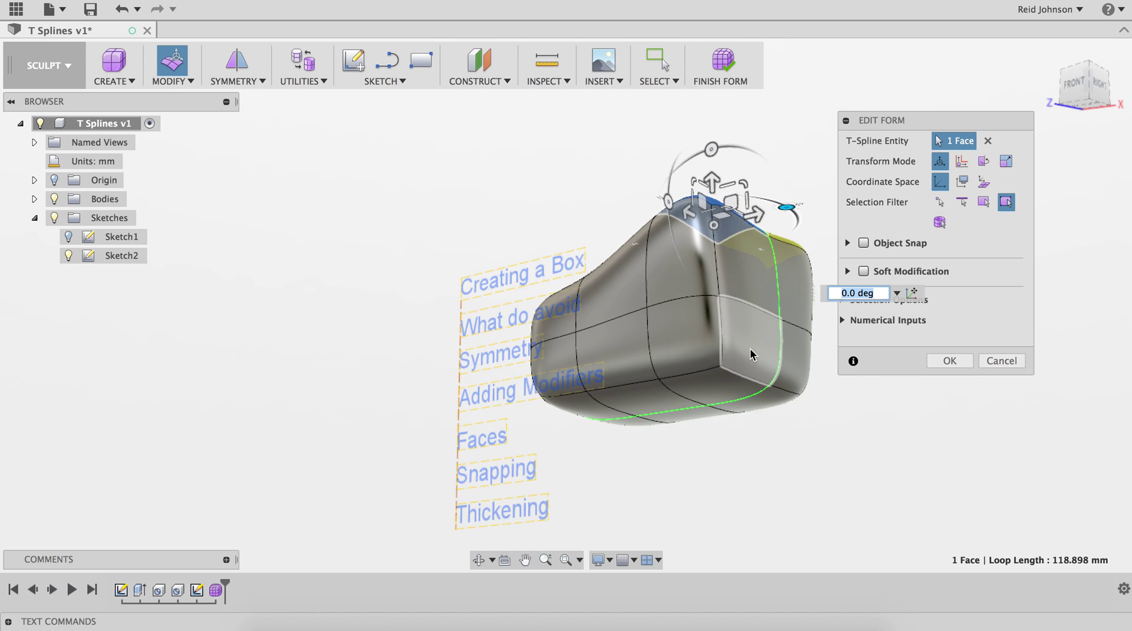
pyautogui.scroll(3, 750, 347)
pyautogui.click(660, 245)
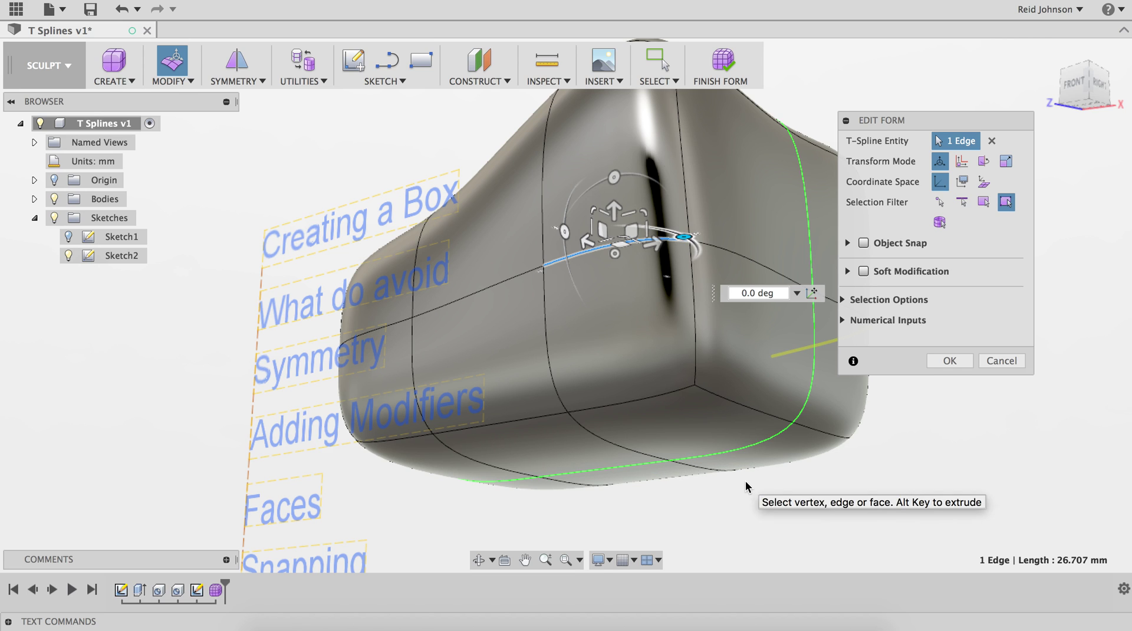
# - Select the full side edge loop and drag it down toward the body's base
pyautogui.click(516, 281)
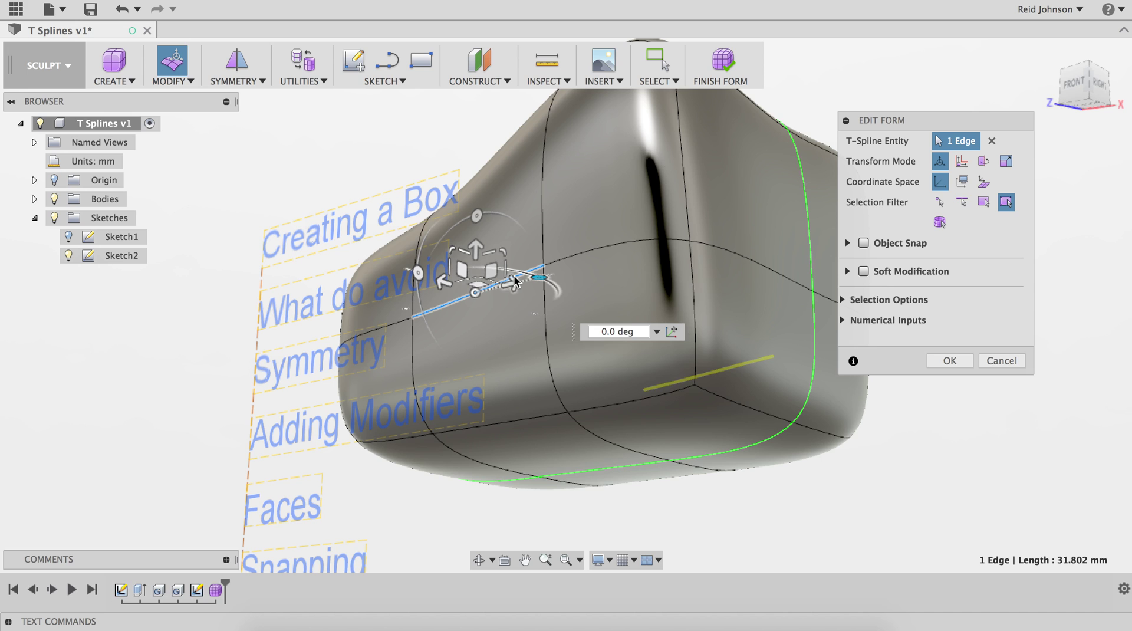
pyautogui.doubleClick(581, 254)
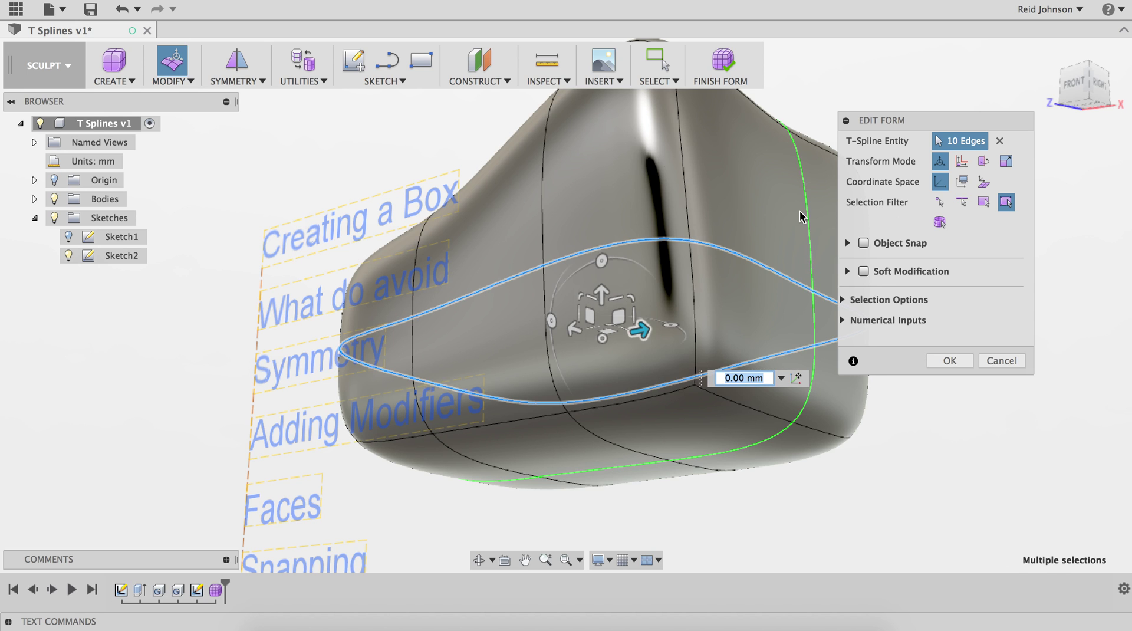
pyautogui.moveTo(603, 291); pyautogui.dragTo(603, 408)
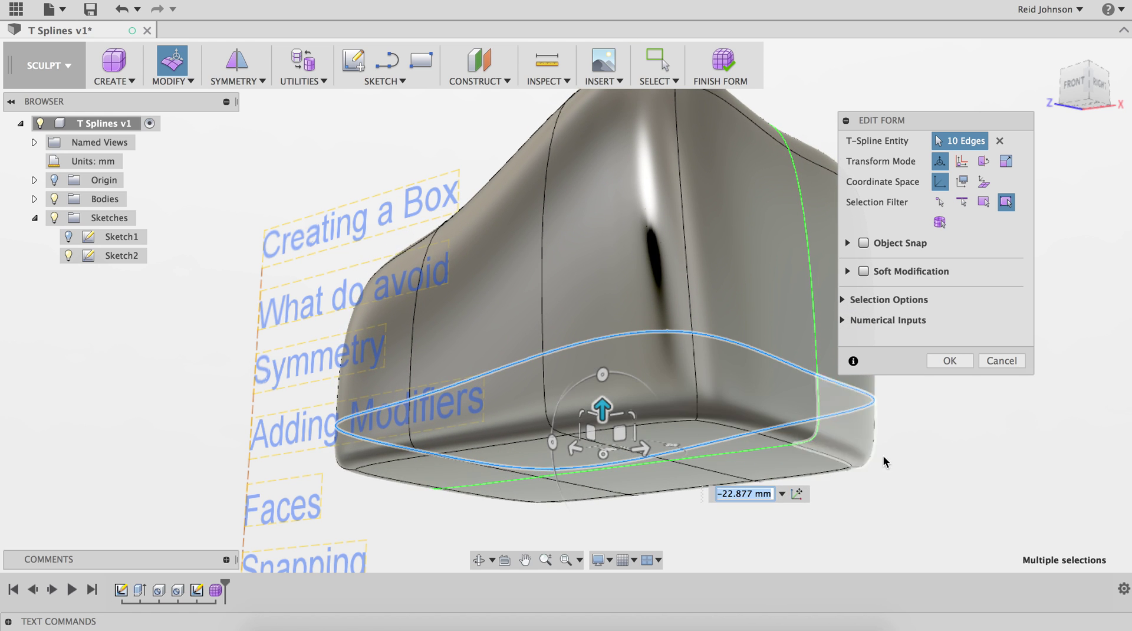
pyautogui.keyDown('shift'); pyautogui.moveTo(842, 438); pyautogui.dragTo(755, 407, button='middle'); pyautogui.keyUp('shift')
pyautogui.scroll(5, 755, 406)
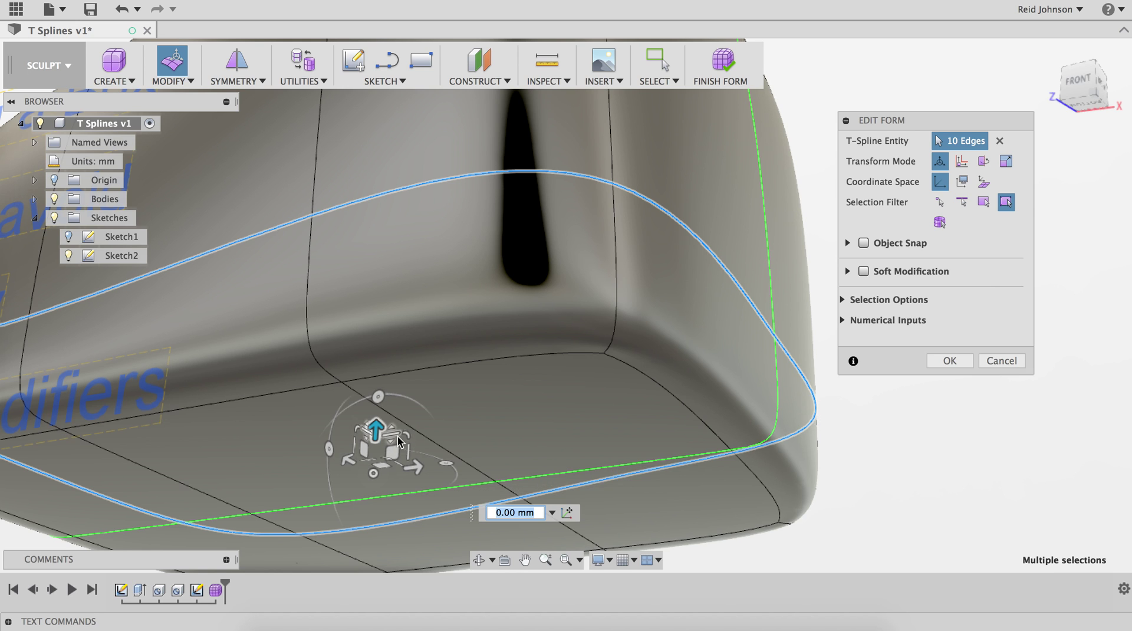
pyautogui.moveTo(377, 428); pyautogui.dragTo(409, 536)
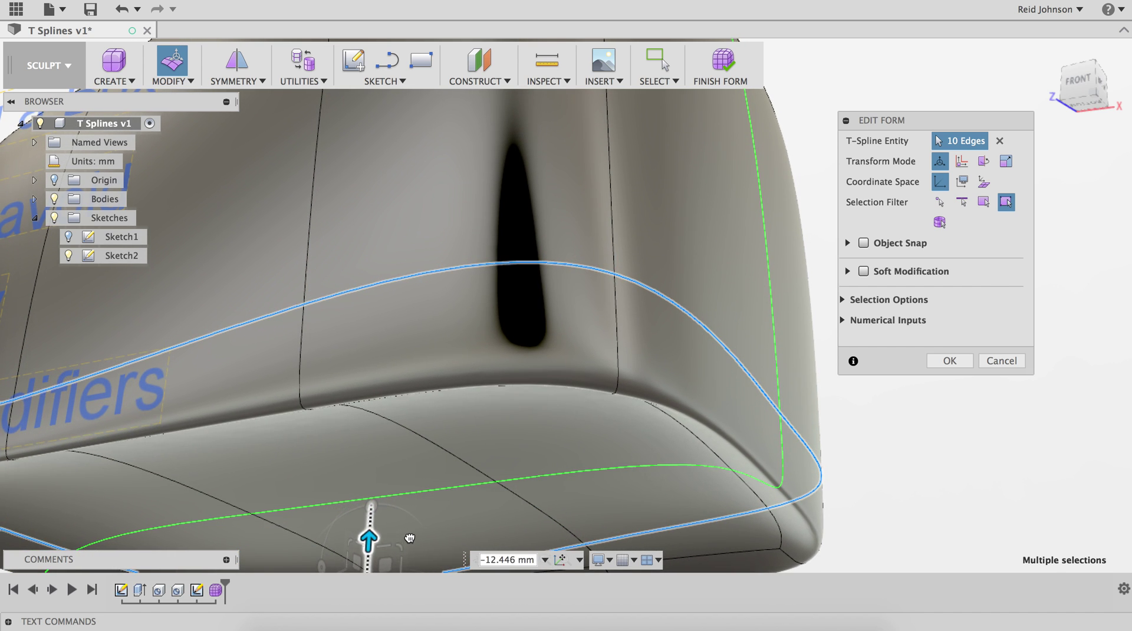
# - Fine-tune the edge loop height and inspect the softened lower sides from several angles
pyautogui.moveTo(465, 445); pyautogui.dragTo(479, 361, button='middle')
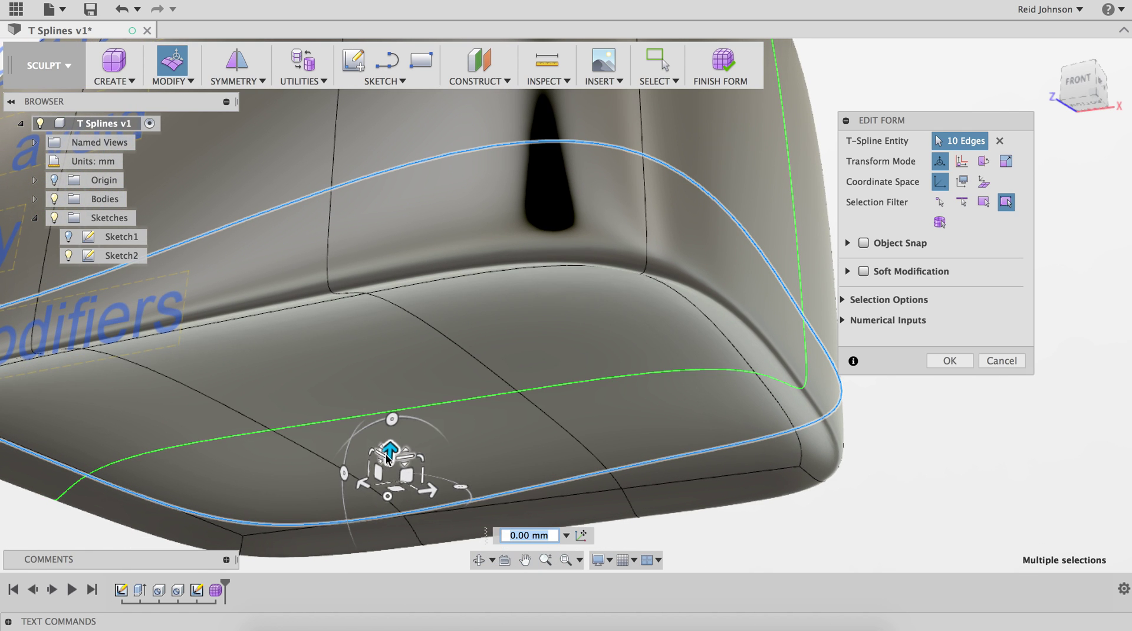
pyautogui.moveTo(389, 456); pyautogui.dragTo(392, 561)
pyautogui.moveTo(393, 561); pyautogui.dragTo(431, 370, button='middle')
pyautogui.moveTo(431, 370); pyautogui.dragTo(434, 313)
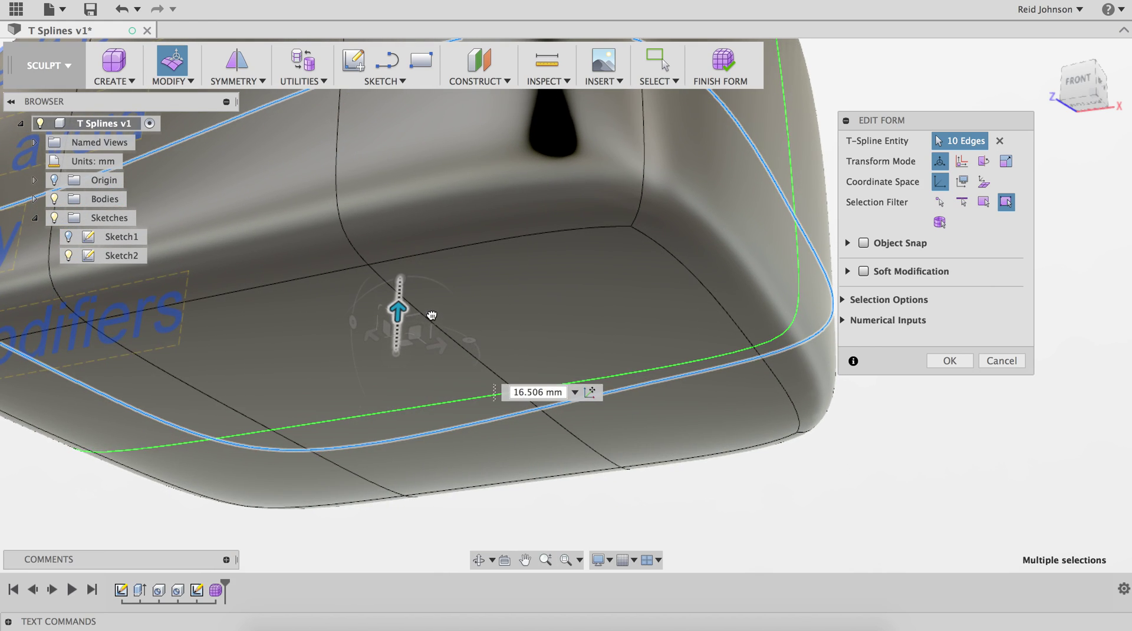
pyautogui.scroll(-5, 495, 300)
pyautogui.keyDown('shift'); pyautogui.moveTo(565, 371); pyautogui.dragTo(659, 404, button='middle'); pyautogui.keyUp('shift')
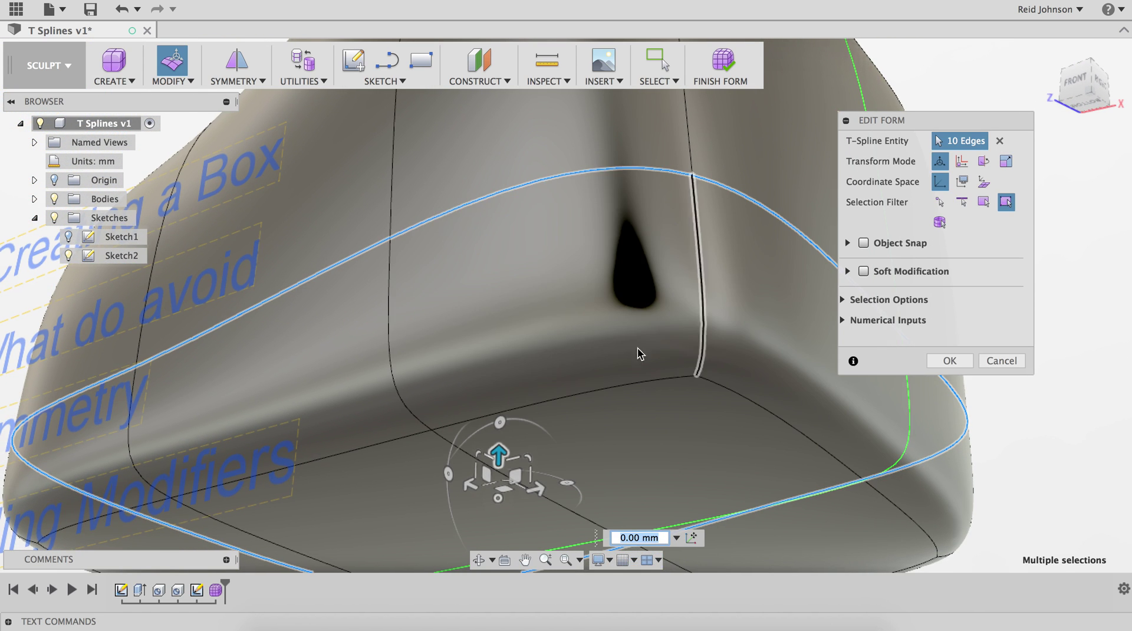
pyautogui.moveTo(686, 345); pyautogui.dragTo(526, 288, button='middle')
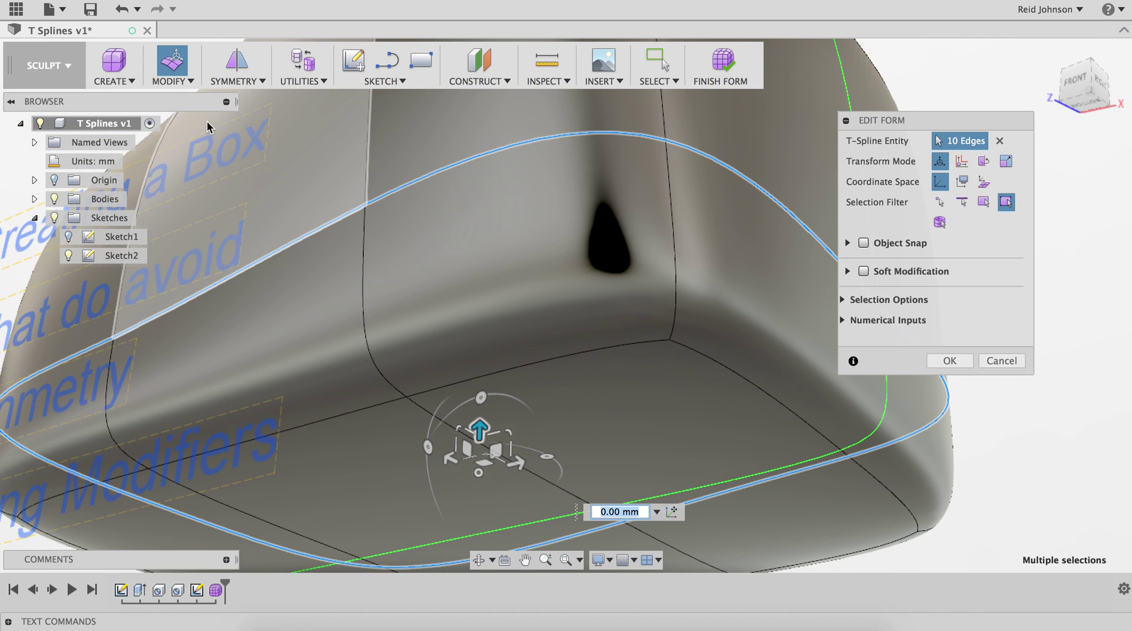
pyautogui.moveTo(150, 353); pyautogui.dragTo(327, 396, button='middle')
pyautogui.moveTo(486, 430); pyautogui.dragTo(309, 345, button='middle')
pyautogui.click(170, 83)
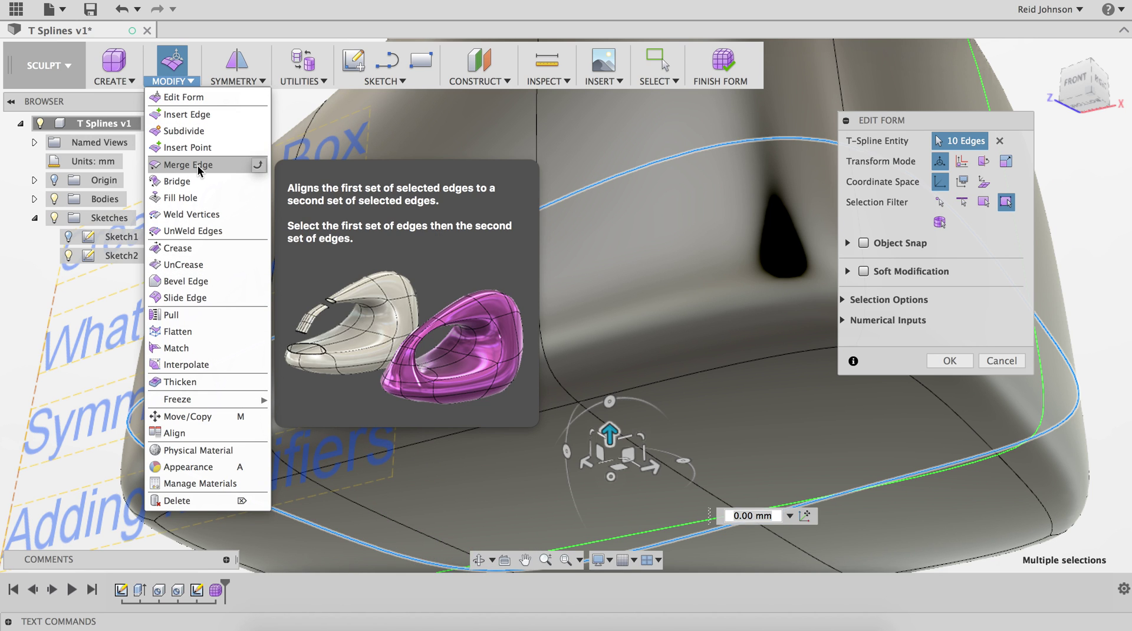
# - Insert a new edge loop at location -0.5 beside the selected 10 edges near the base
pyautogui.click(197, 114)
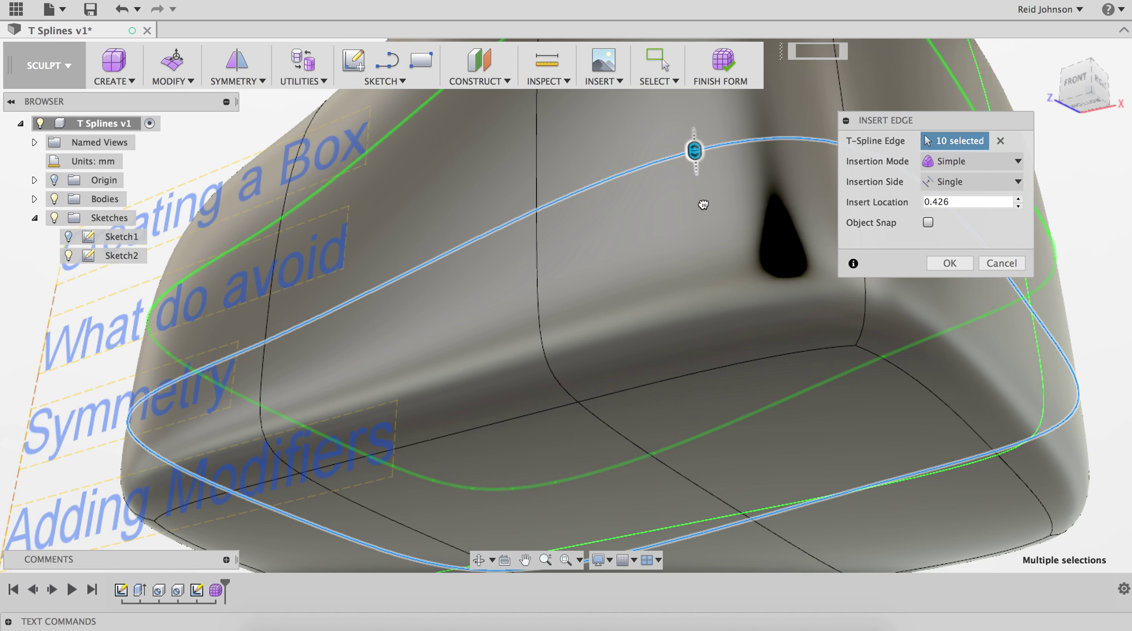
pyautogui.moveTo(704, 204); pyautogui.dragTo(763, 467)
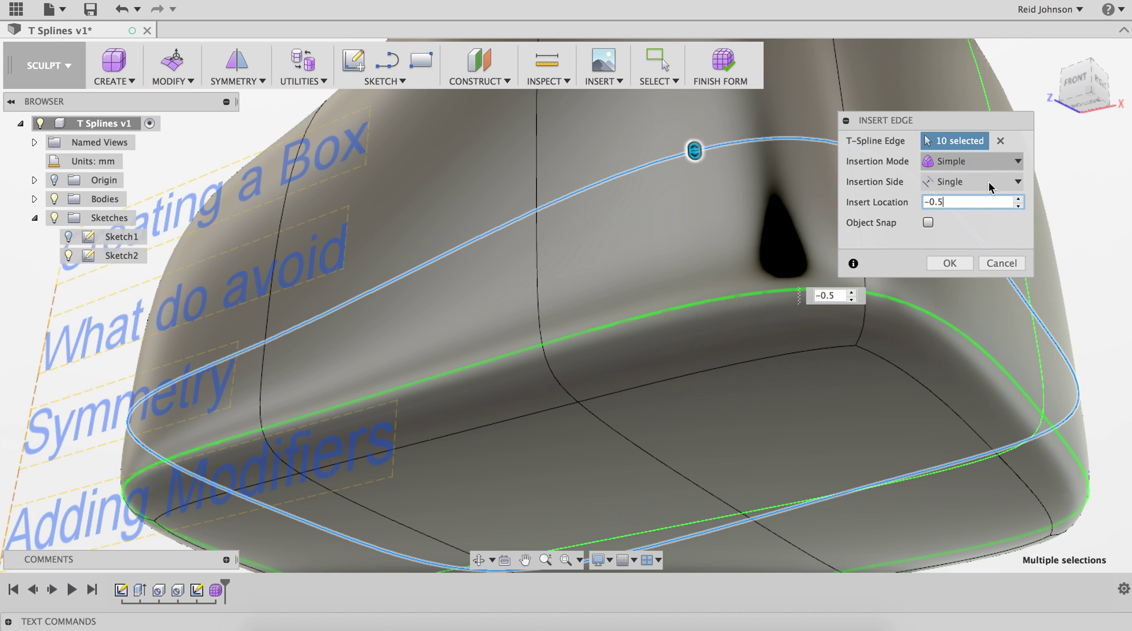
pyautogui.keyDown('shift'); pyautogui.moveTo(747, 306); pyautogui.dragTo(764, 183, button='middle'); pyautogui.keyUp('shift')
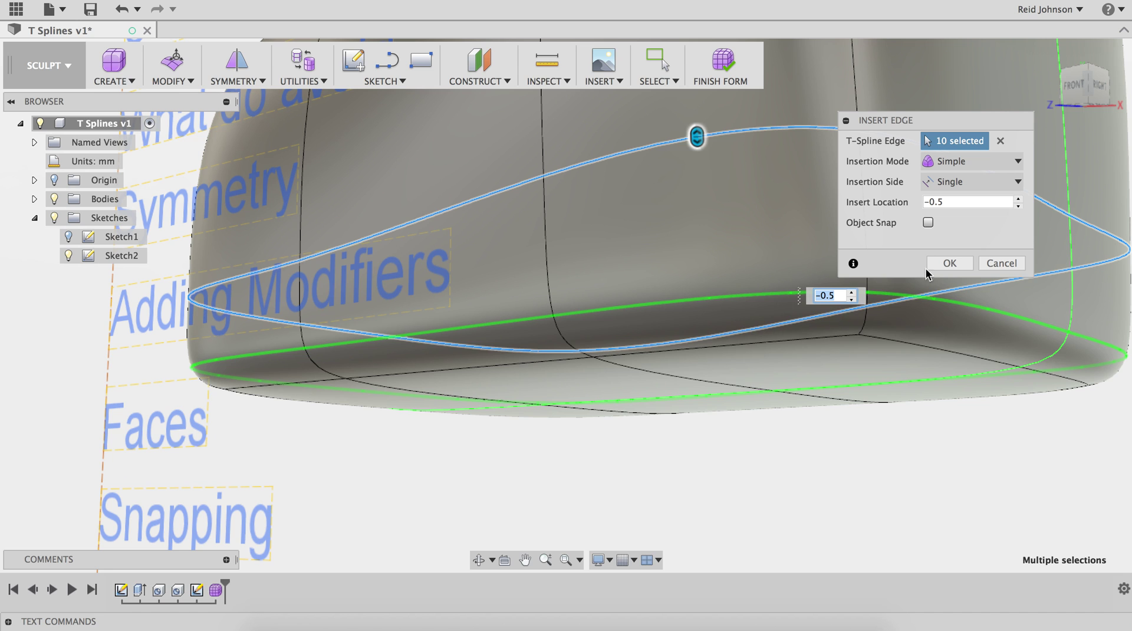
pyautogui.click(949, 264)
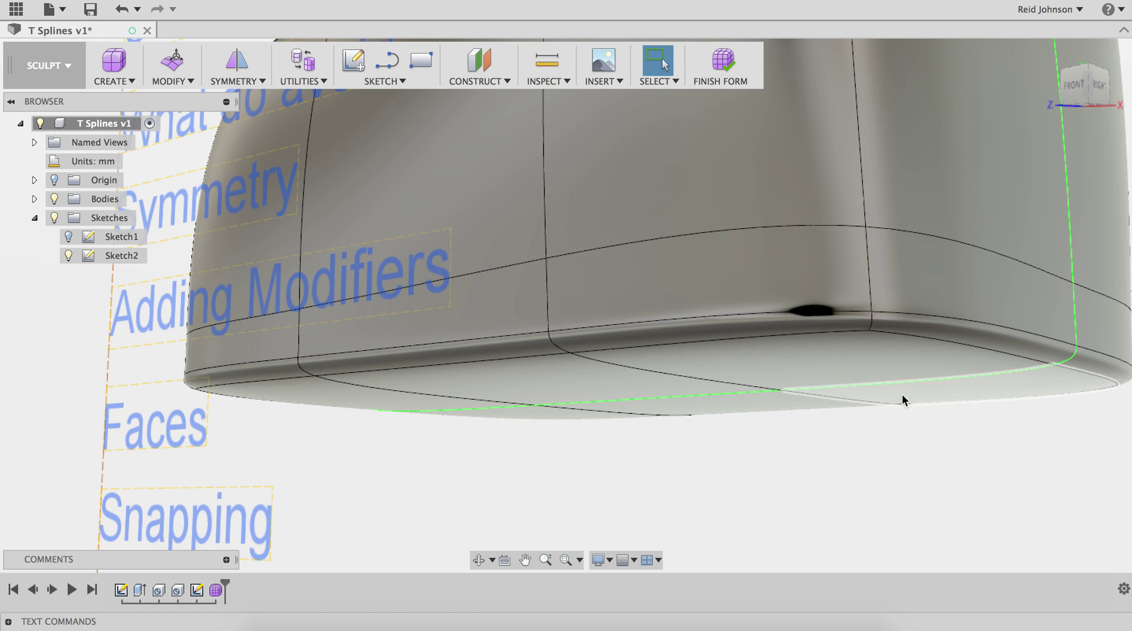
pyautogui.keyDown('shift'); pyautogui.moveTo(901, 394); pyautogui.dragTo(791, 404, button='middle'); pyautogui.keyUp('shift')
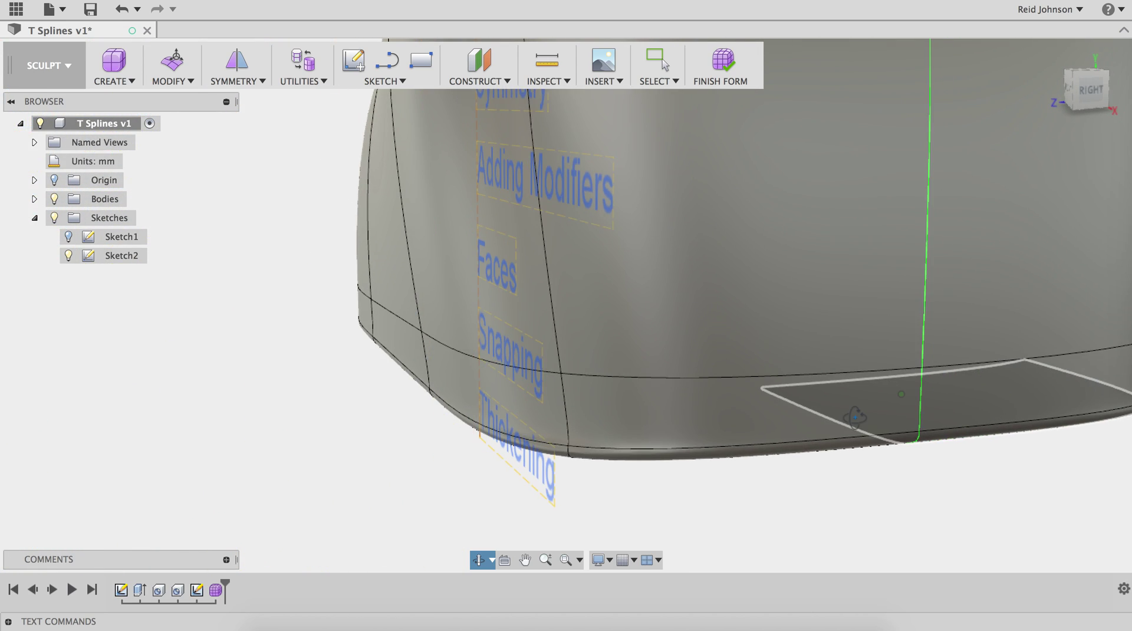
pyautogui.keyDown('shift'); pyautogui.moveTo(772, 445); pyautogui.dragTo(1086, 328, button='middle'); pyautogui.keyUp('shift')
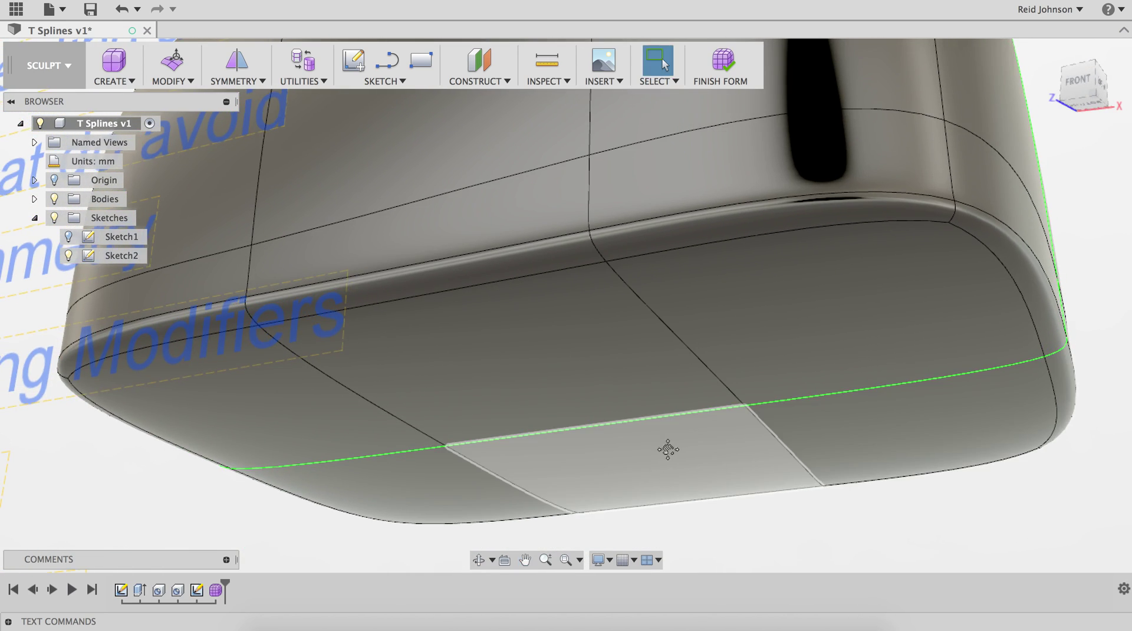
pyautogui.moveTo(662, 449); pyautogui.dragTo(834, 252, button='middle')
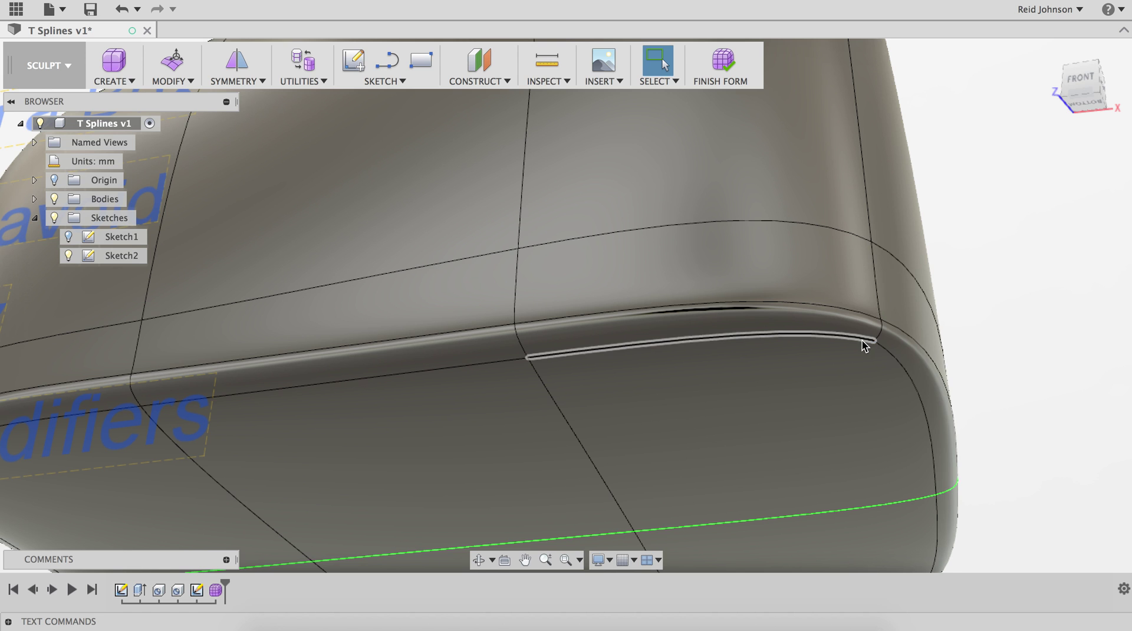
pyautogui.scroll(-5, 883, 348)
pyautogui.keyDown('shift'); pyautogui.moveTo(841, 384); pyautogui.dragTo(668, 434, button='middle'); pyautogui.keyUp('shift')
pyautogui.scroll(-2, 668, 426)
pyautogui.keyDown('shift'); pyautogui.moveTo(828, 404); pyautogui.dragTo(805, 408, button='middle'); pyautogui.keyUp('shift')
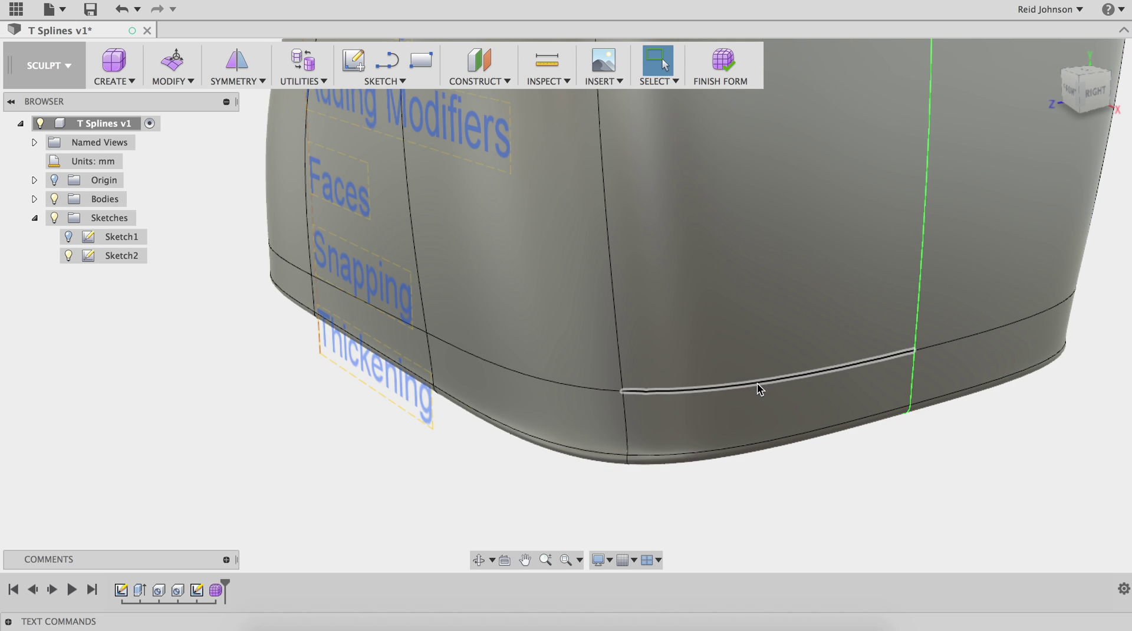
pyautogui.moveTo(657, 400); pyautogui.dragTo(723, 410, button='middle')
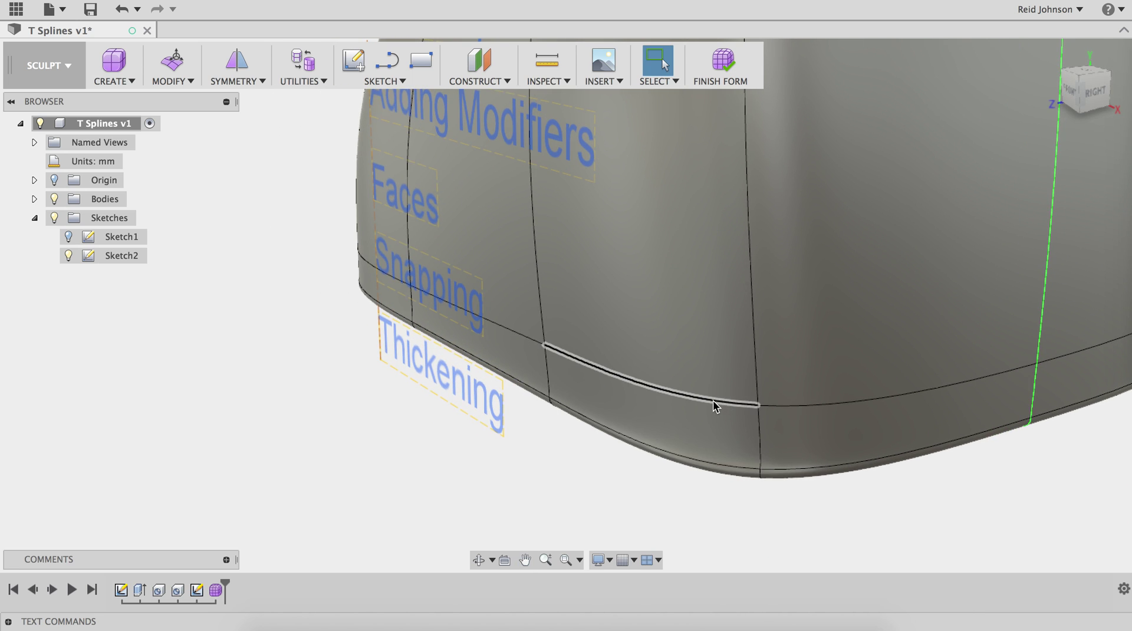
pyautogui.click(709, 401)
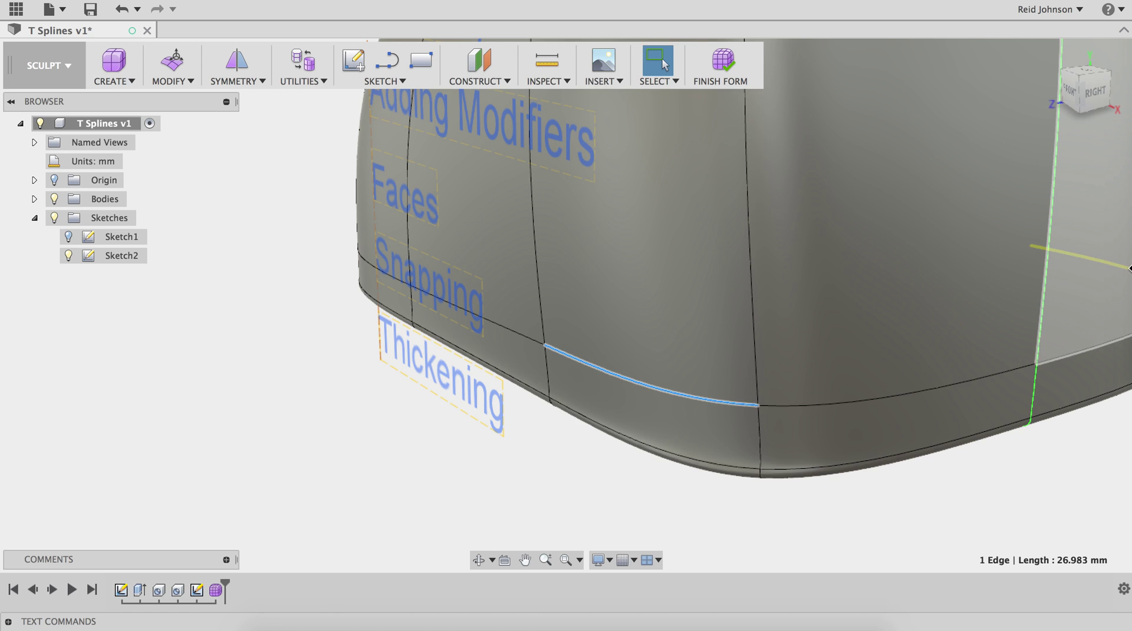
pyautogui.press('Escape')
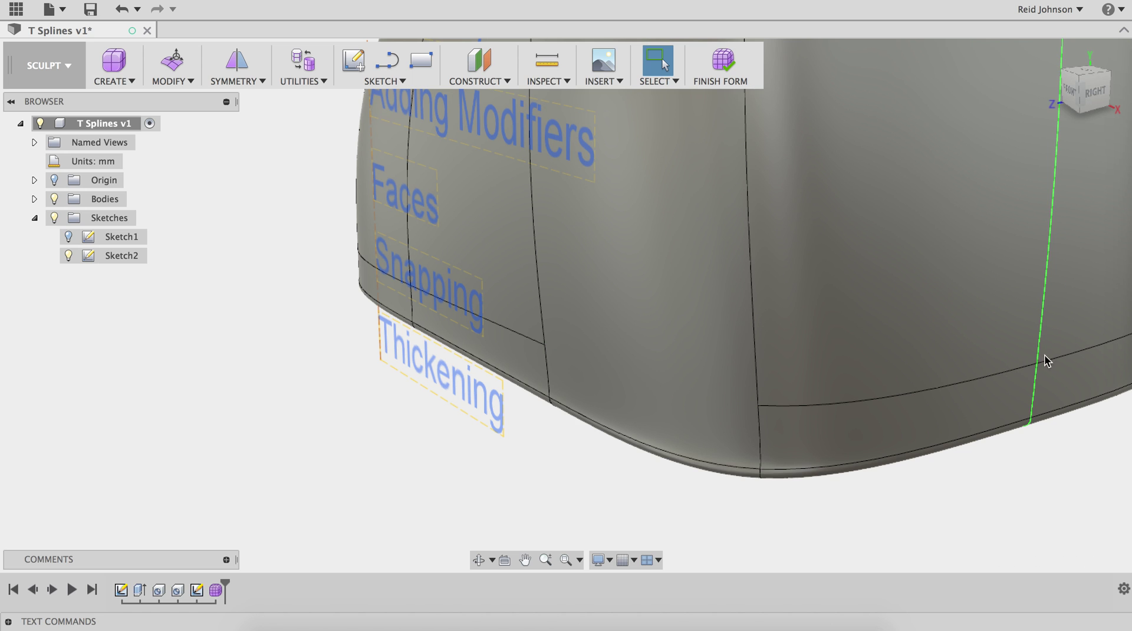
pyautogui.keyDown('shift'); pyautogui.moveTo(854, 452); pyautogui.dragTo(711, 467, button='middle'); pyautogui.keyUp('shift')
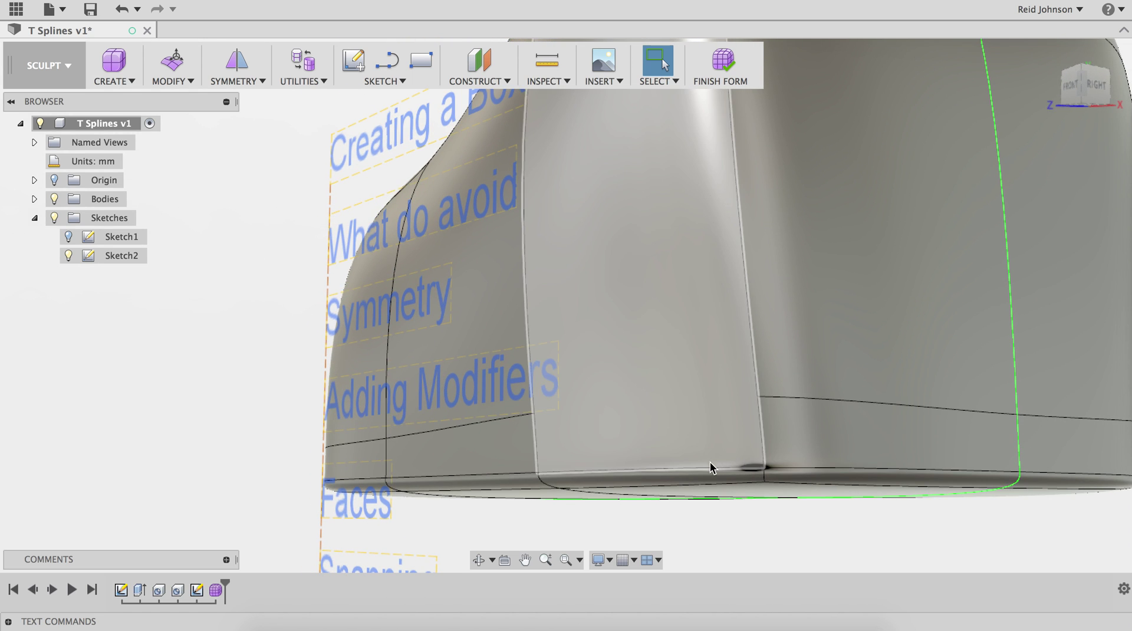
pyautogui.click(708, 471)
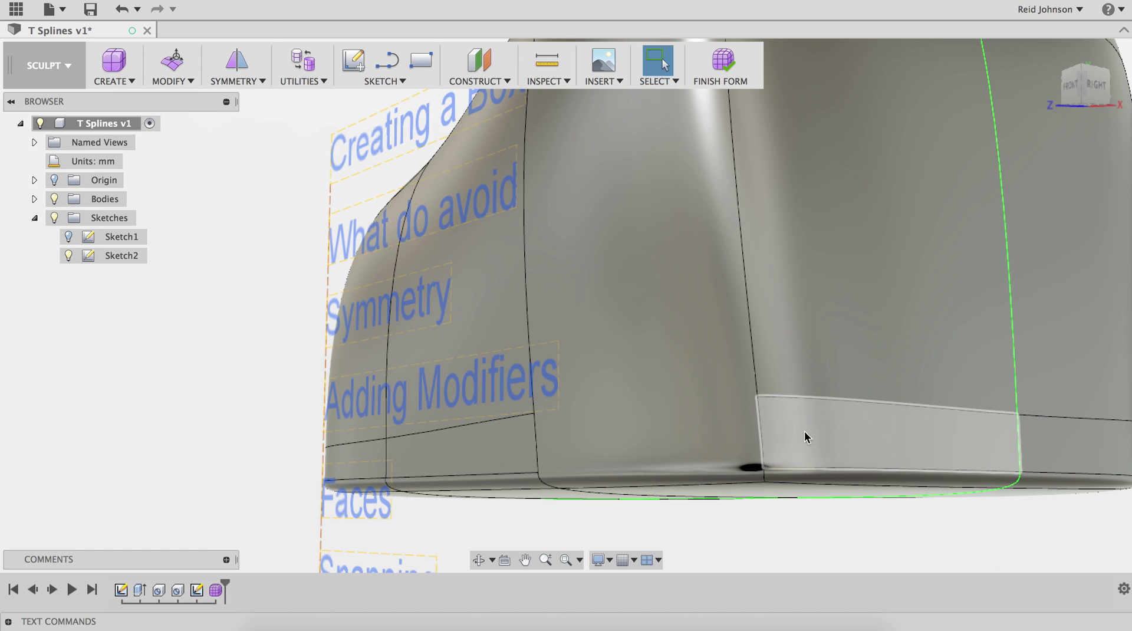
pyautogui.keyDown('shift'); pyautogui.moveTo(805, 431); pyautogui.dragTo(744, 447, button='middle'); pyautogui.keyUp('shift')
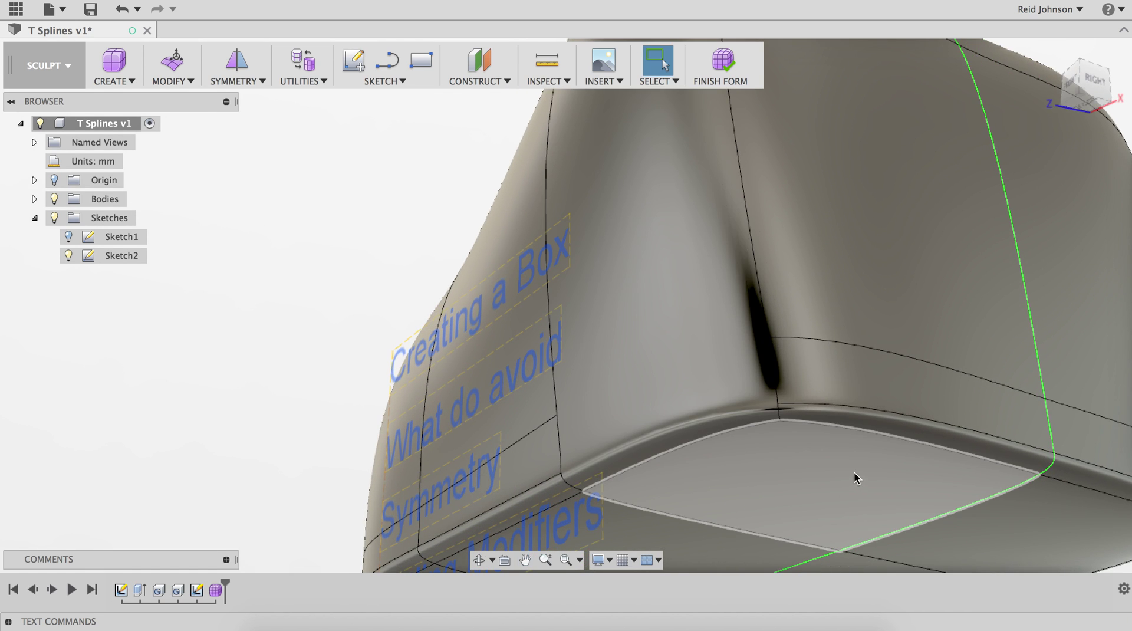
pyautogui.moveTo(854, 472)
pyautogui.keyDown('shift'); pyautogui.mouseDown(button='middle')
pyautogui.moveTo(867, 454)
pyautogui.moveTo(968, 464)
pyautogui.moveTo(943, 487)
pyautogui.moveTo(902, 492)
pyautogui.moveTo(861, 475)
pyautogui.moveTo(814, 498)
pyautogui.moveTo(908, 515)
pyautogui.moveTo(917, 493)
pyautogui.mouseUp(button='middle'); pyautogui.keyUp('shift')
pyautogui.moveTo(948, 434)
pyautogui.keyDown('shift'); pyautogui.mouseDown(button='middle')
pyautogui.moveTo(879, 453)
pyautogui.moveTo(898, 415)
pyautogui.moveTo(914, 437)
pyautogui.mouseUp(button='middle'); pyautogui.keyUp('shift')
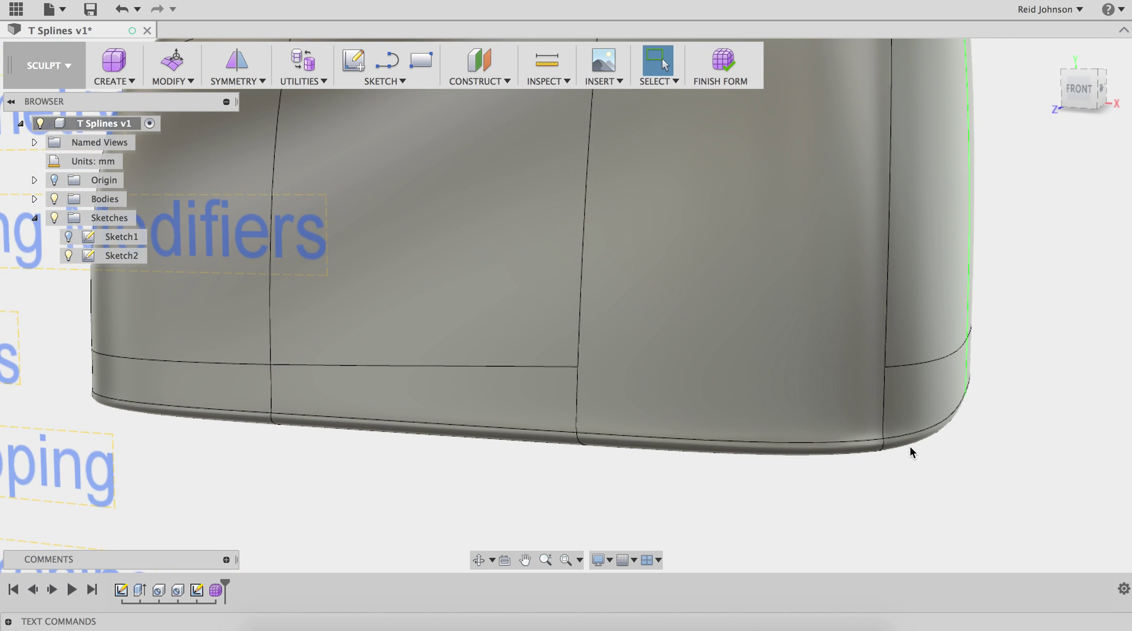
pyautogui.moveTo(842, 377)
pyautogui.keyDown('shift'); pyautogui.mouseDown(button='middle')
pyautogui.moveTo(1060, 336)
pyautogui.moveTo(923, 425)
pyautogui.moveTo(885, 404)
pyautogui.moveTo(835, 453)
pyautogui.moveTo(847, 334)
pyautogui.moveTo(809, 378)
pyautogui.mouseUp(button='middle'); pyautogui.keyUp('shift')
pyautogui.moveTo(812, 403); pyautogui.dragTo(840, 362)
pyautogui.press('Escape')
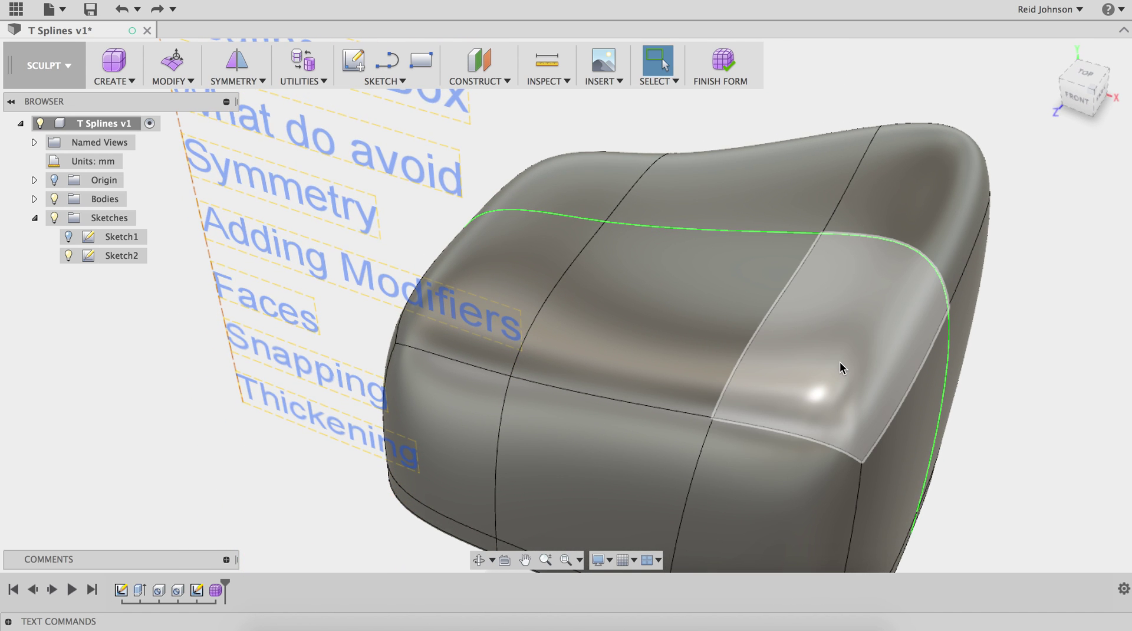
pyautogui.moveTo(835, 359); pyautogui.dragTo(731, 336, button='middle')
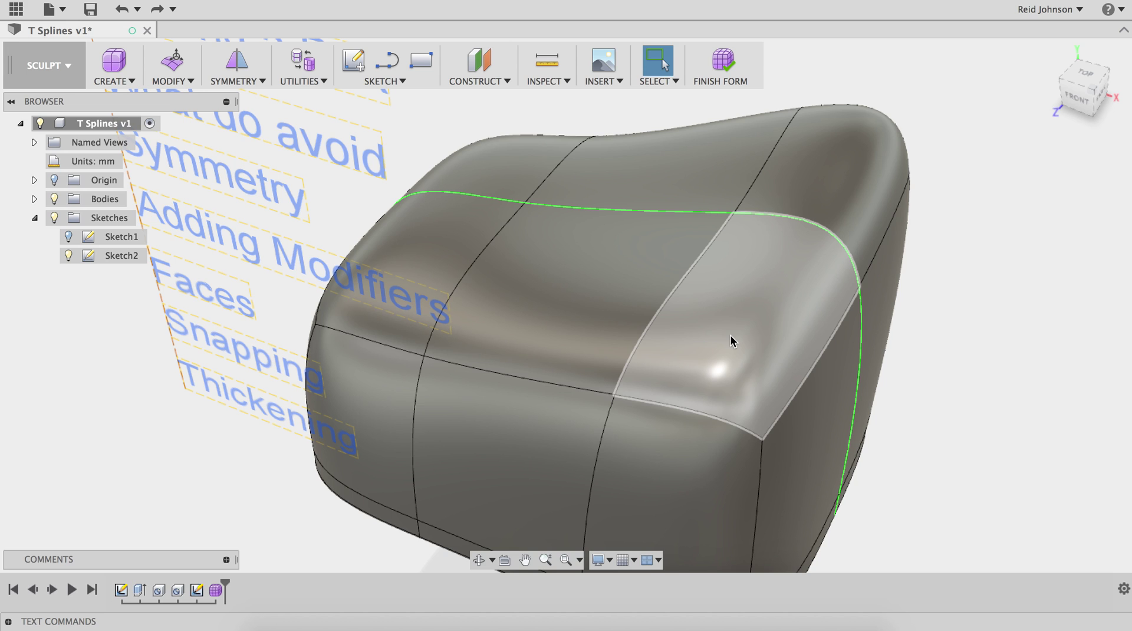
pyautogui.click(730, 335)
pyautogui.rightClick(737, 327)
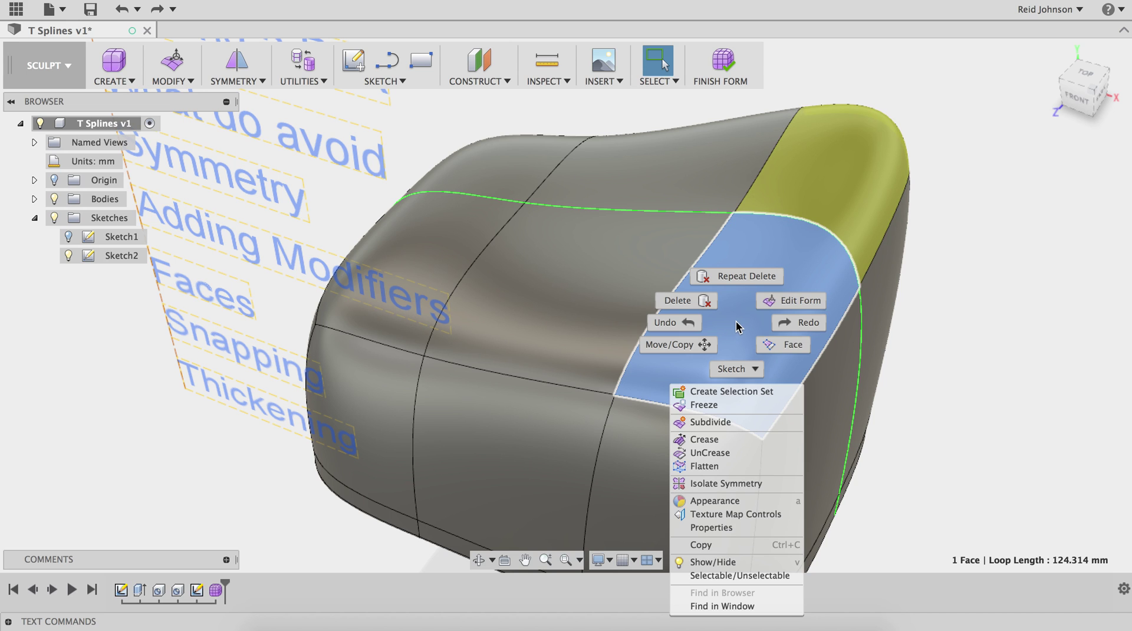
pyautogui.click(769, 302)
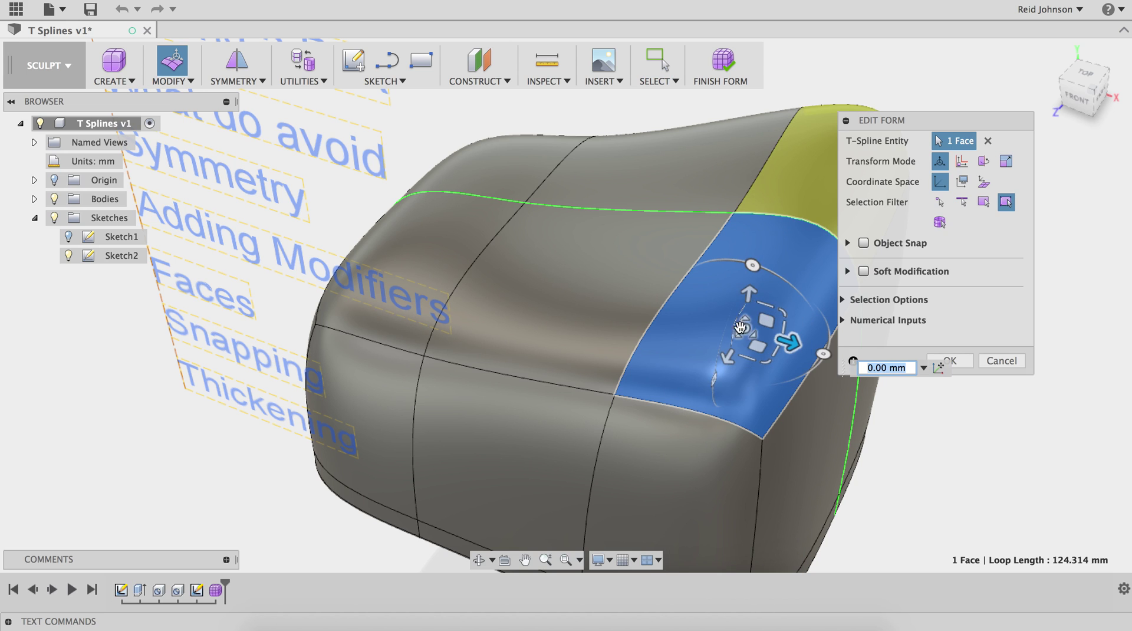
pyautogui.moveTo(740, 328); pyautogui.dragTo(666, 311, button='middle')
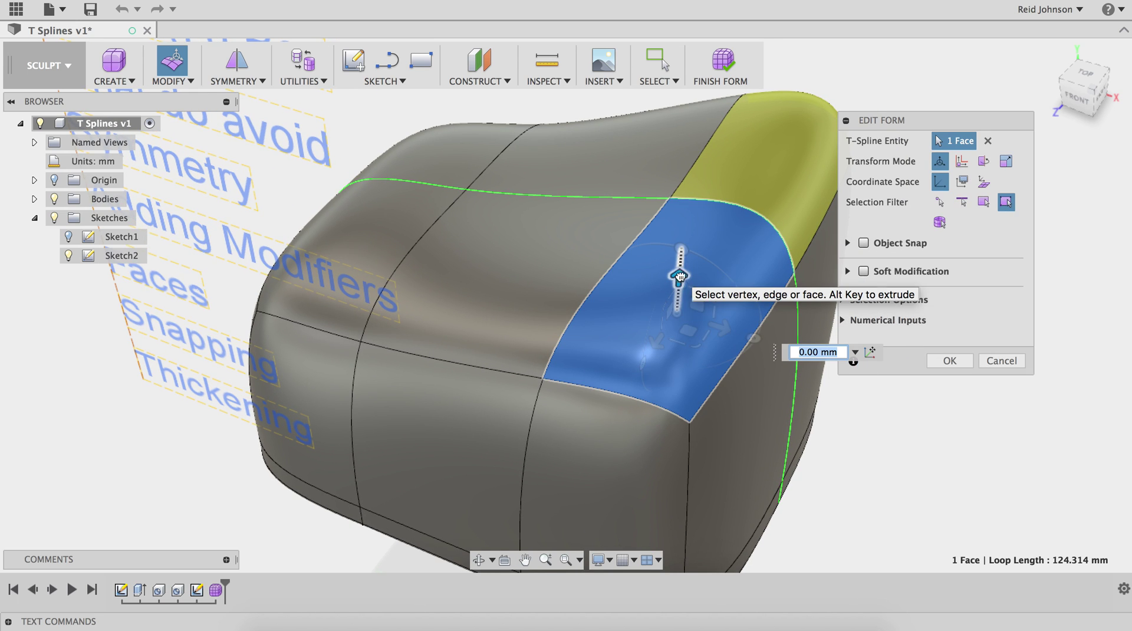
pyautogui.moveTo(679, 278); pyautogui.dragTo(693, 211)
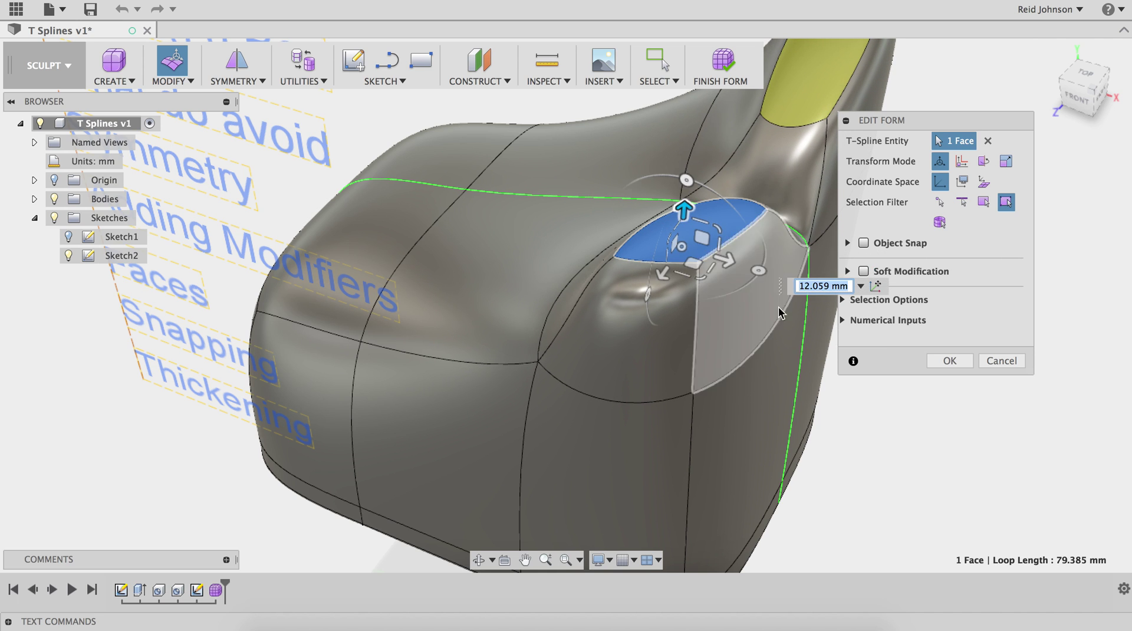
pyautogui.moveTo(694, 264); pyautogui.dragTo(661, 309)
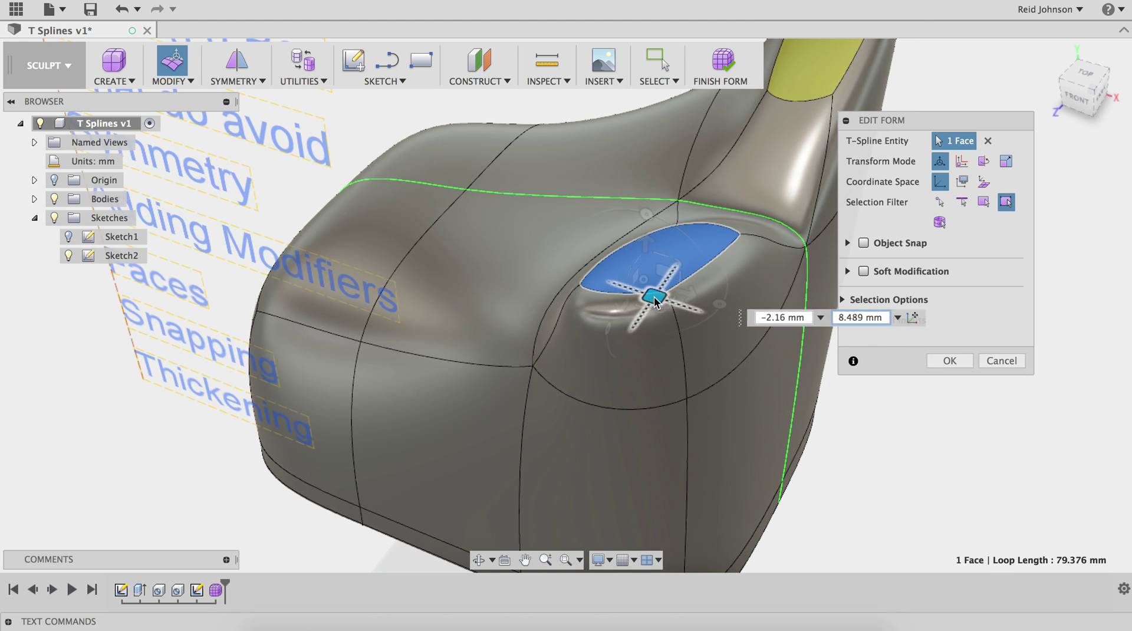
pyautogui.moveTo(660, 332)
pyautogui.keyDown('shift'); pyautogui.mouseDown(button='middle')
pyautogui.moveTo(717, 300)
pyautogui.moveTo(678, 327)
pyautogui.moveTo(615, 324)
pyautogui.moveTo(704, 319)
pyautogui.moveTo(669, 324)
pyautogui.mouseUp(button='middle'); pyautogui.keyUp('shift')
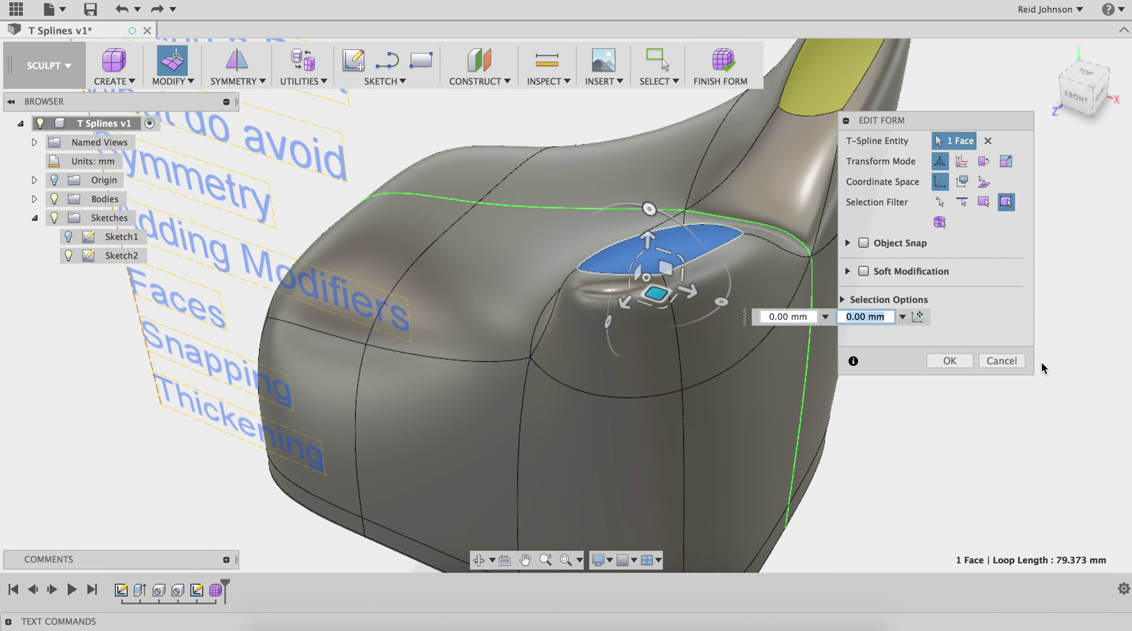
pyautogui.click(1012, 366)
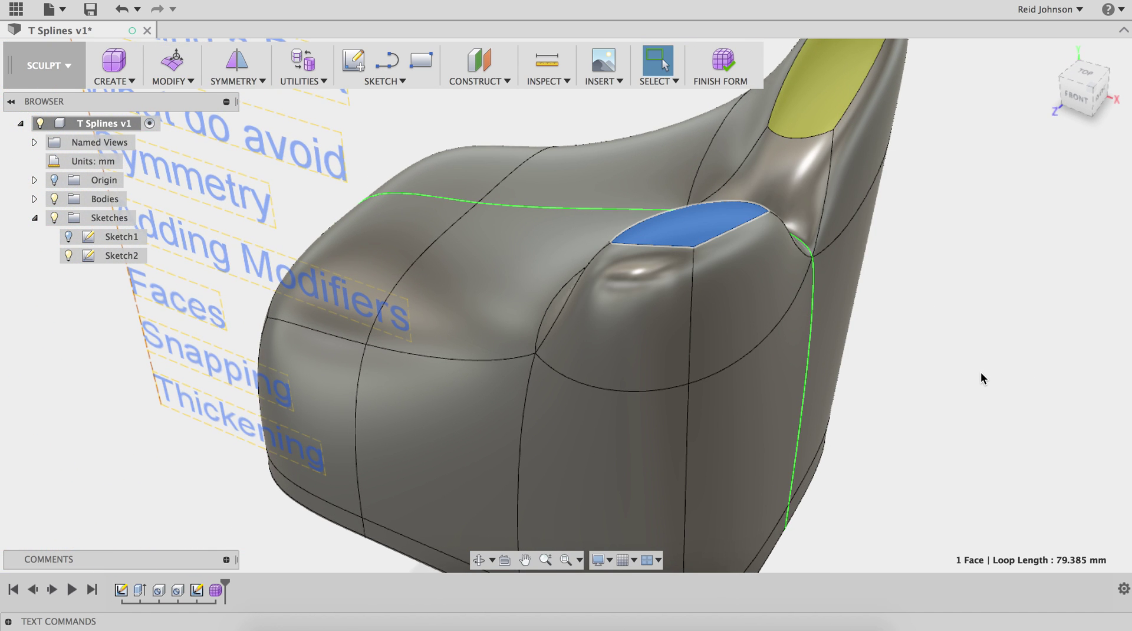
pyautogui.press('super+z')
pyautogui.keyDown('shift'); pyautogui.moveTo(902, 394); pyautogui.dragTo(1011, 349, button='middle'); pyautogui.keyUp('shift')
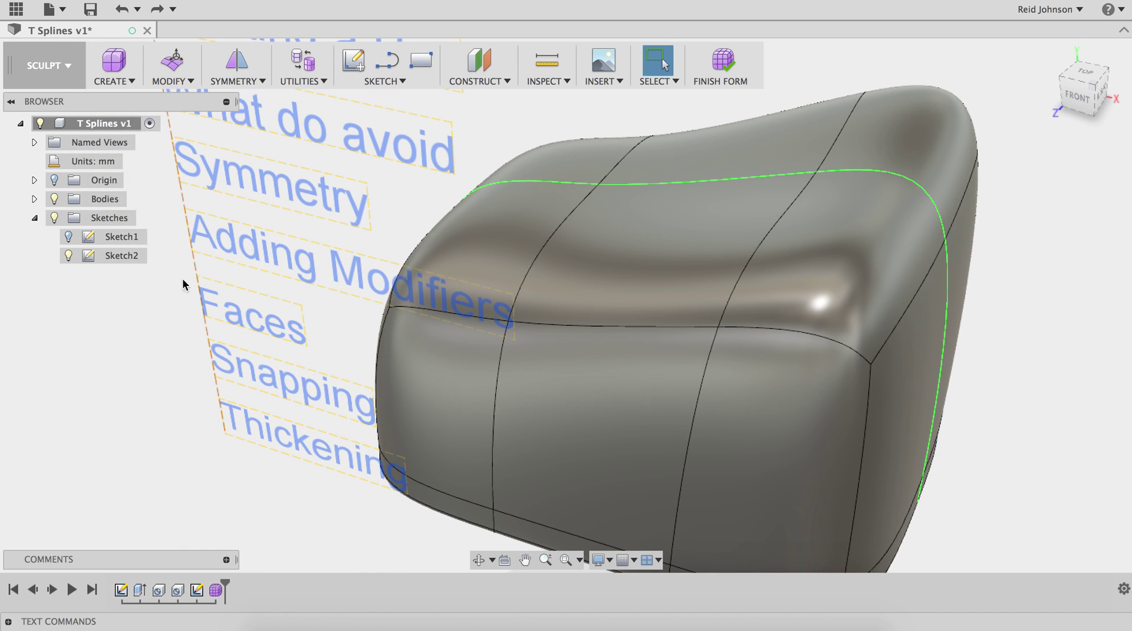
# - Hide Body1 under Bodies and pan the sketch text toward the upper left
pyautogui.click(34, 199)
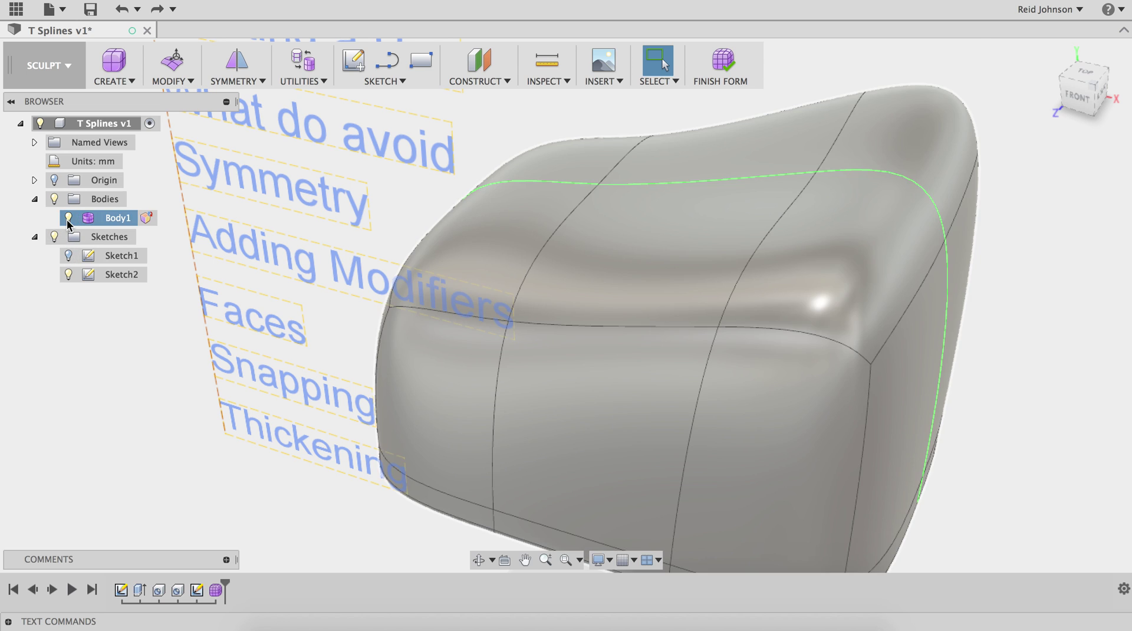
pyautogui.click(66, 220)
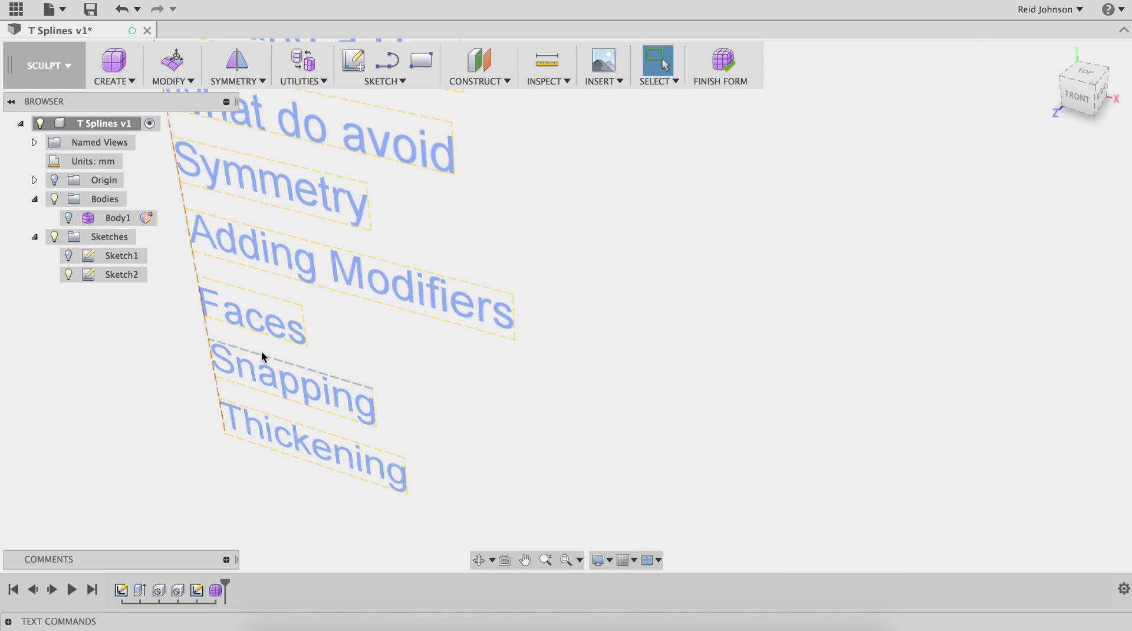
pyautogui.moveTo(449, 353); pyautogui.dragTo(320, 328, button='middle')
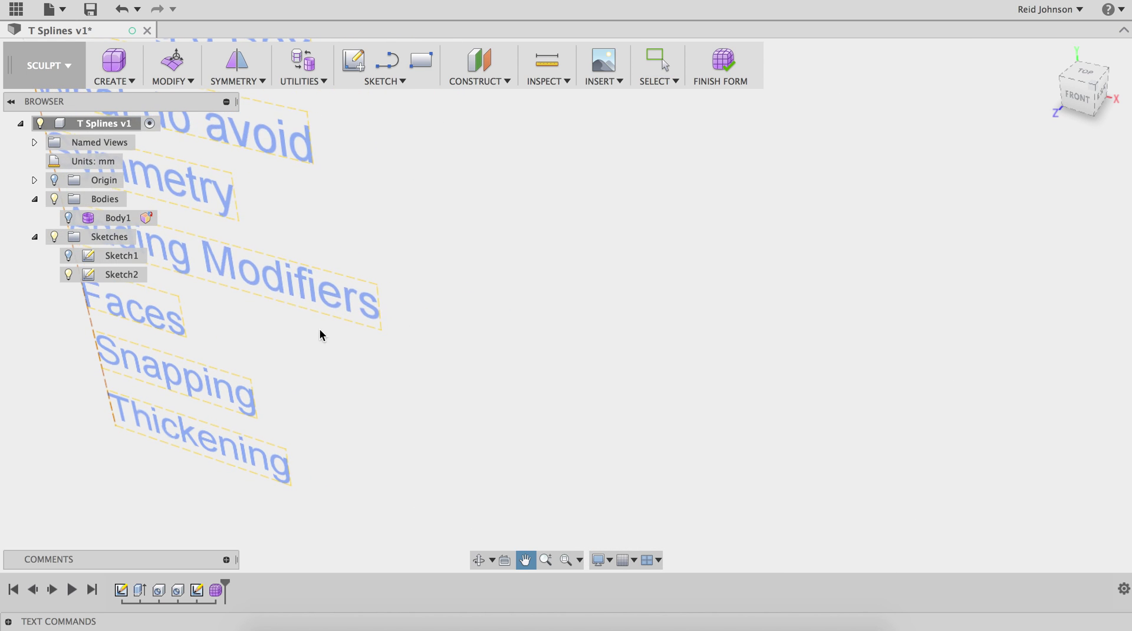
# - With Create > Face on the ground plane, draw two adjoining quads starting at the origin
pyautogui.click(126, 82)
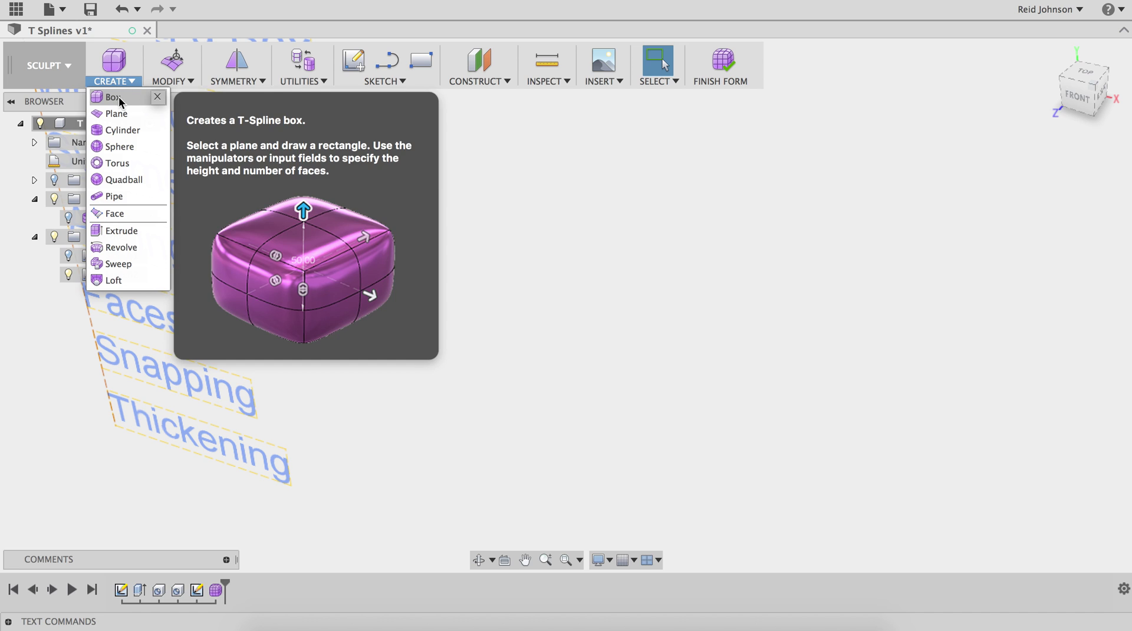
pyautogui.click(118, 213)
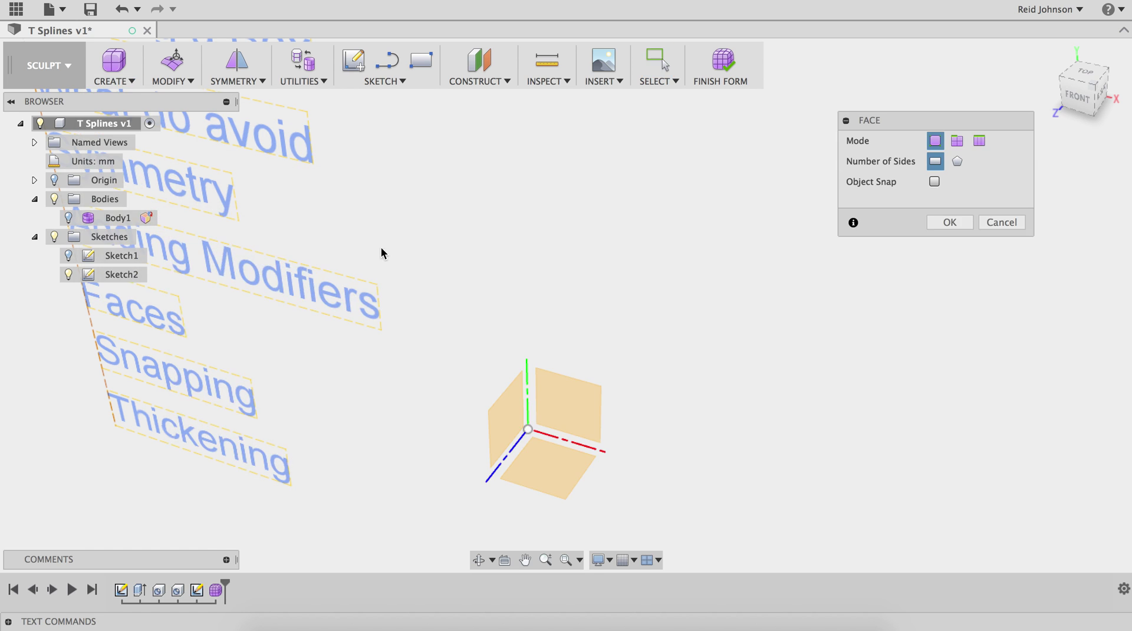
pyautogui.click(561, 493)
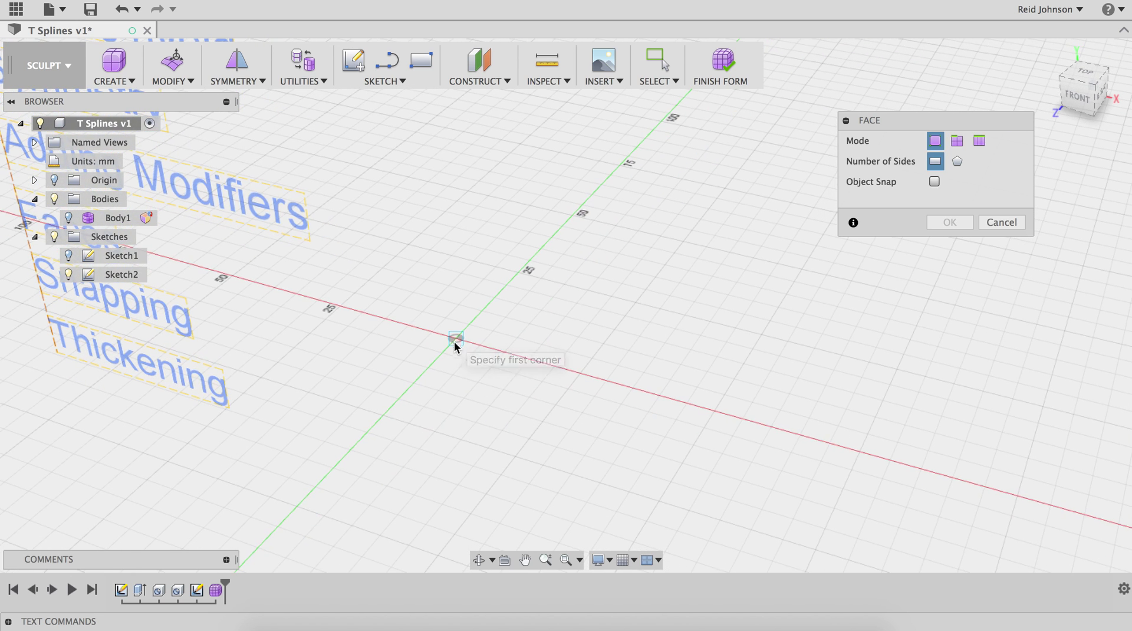
pyautogui.click(455, 339)
pyautogui.click(532, 358)
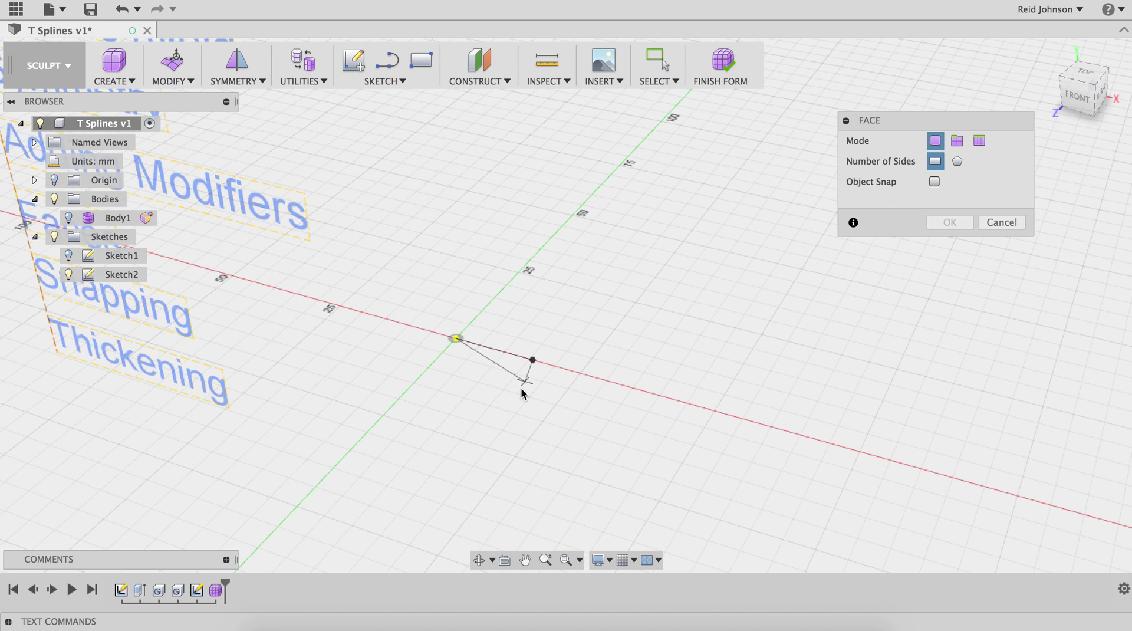
pyautogui.click(485, 417)
pyautogui.click(411, 386)
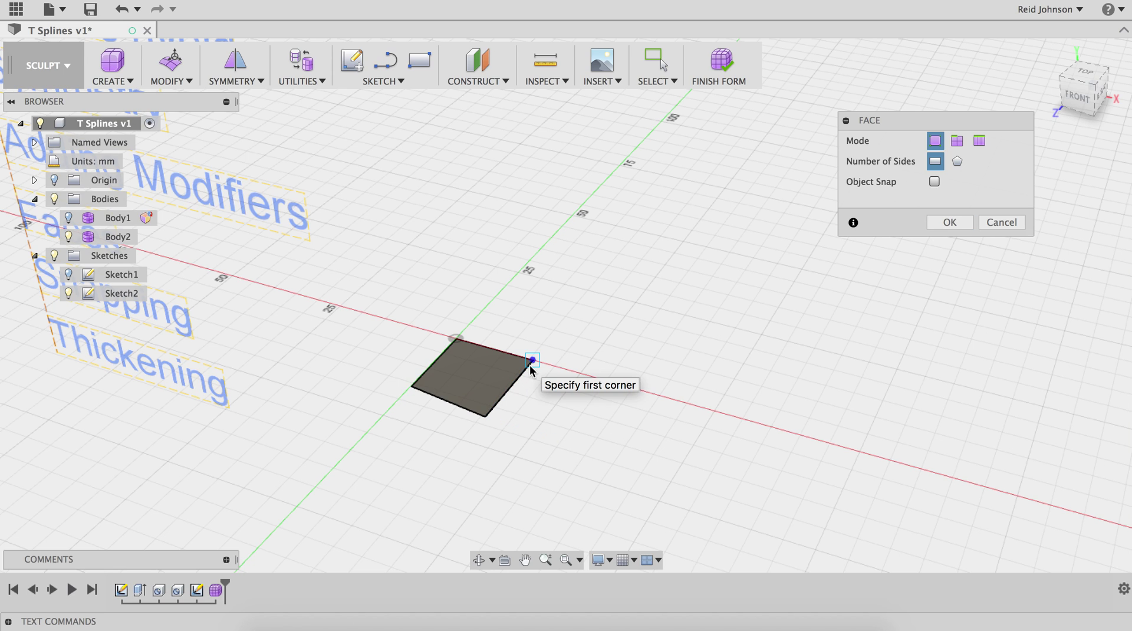
pyautogui.click(654, 394)
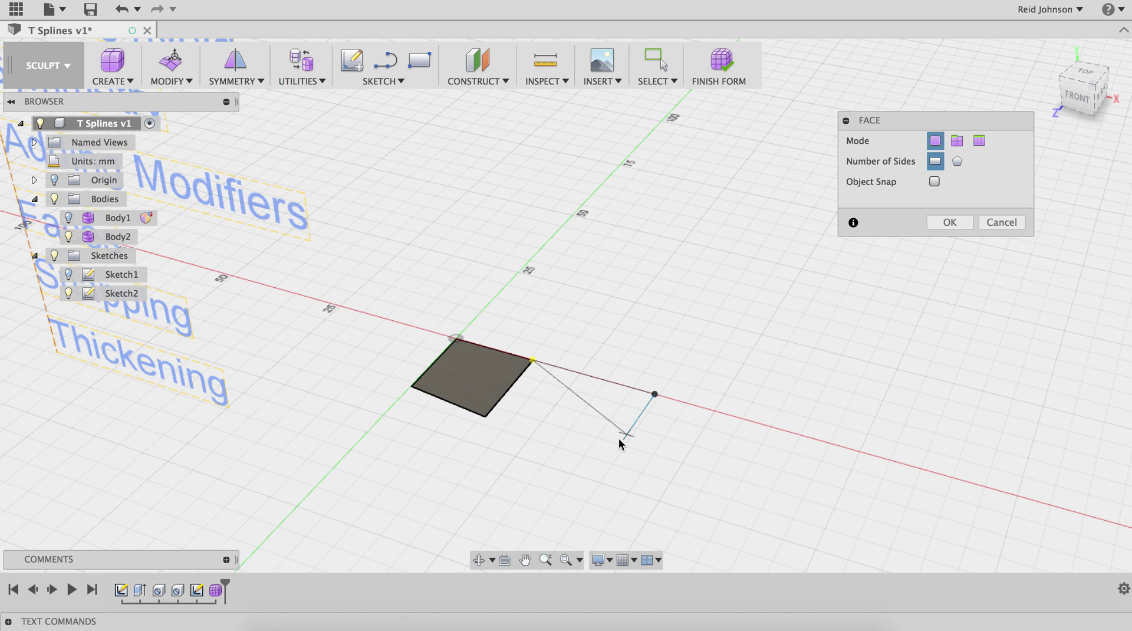
pyautogui.click(483, 416)
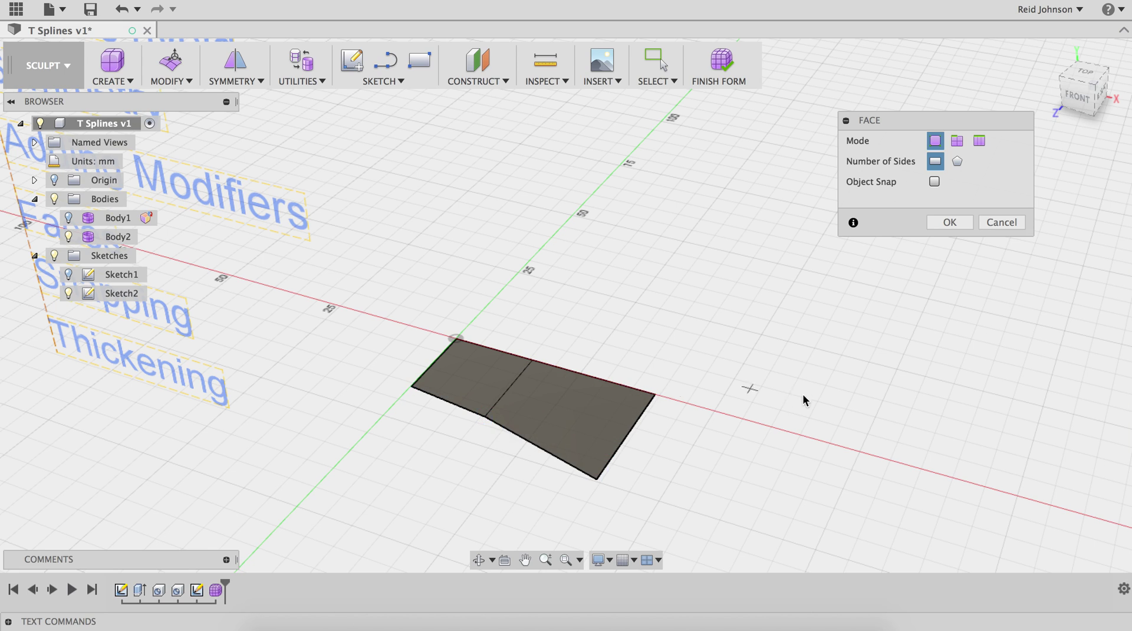
pyautogui.click(947, 225)
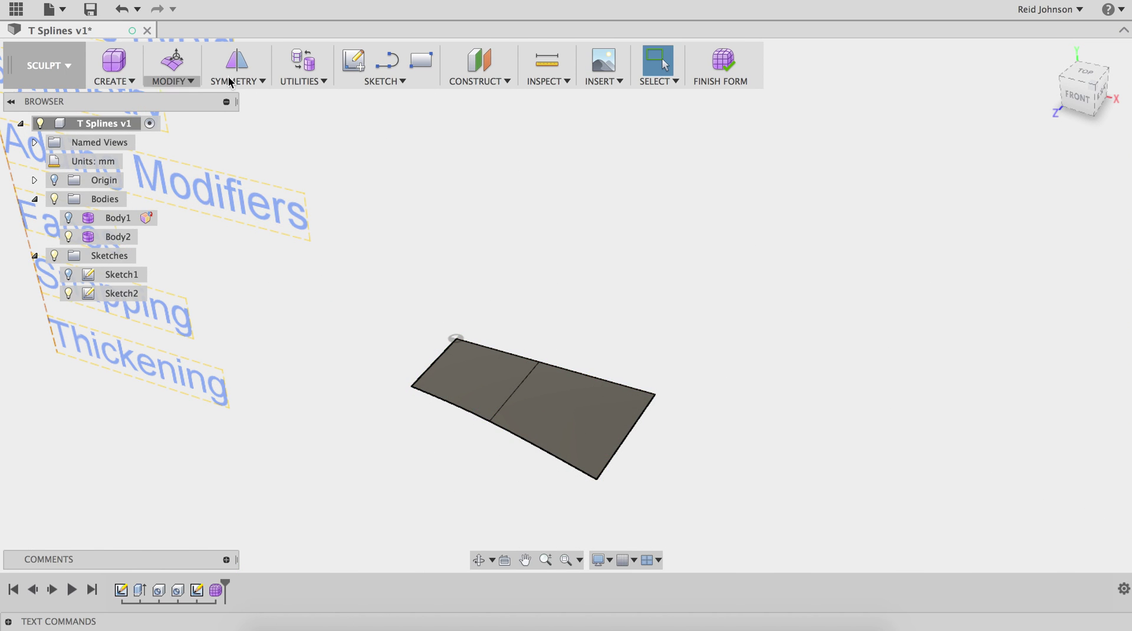
# - Mirror-duplicate Body2 across the side construction plane with Weld on, forming four joined panels
pyautogui.click(252, 83)
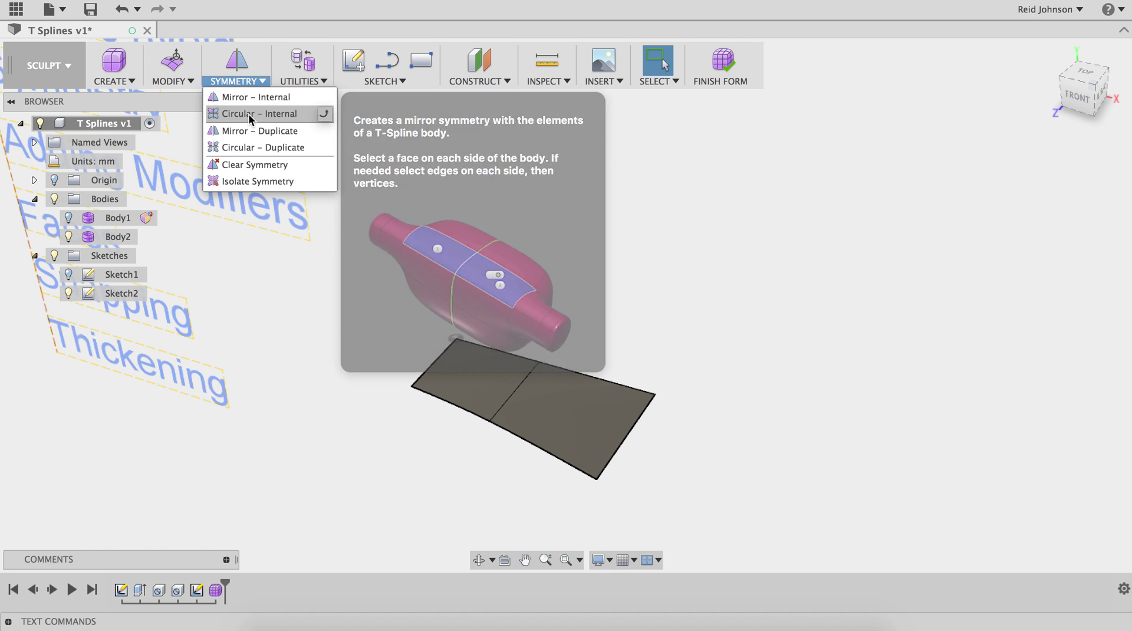
pyautogui.click(278, 131)
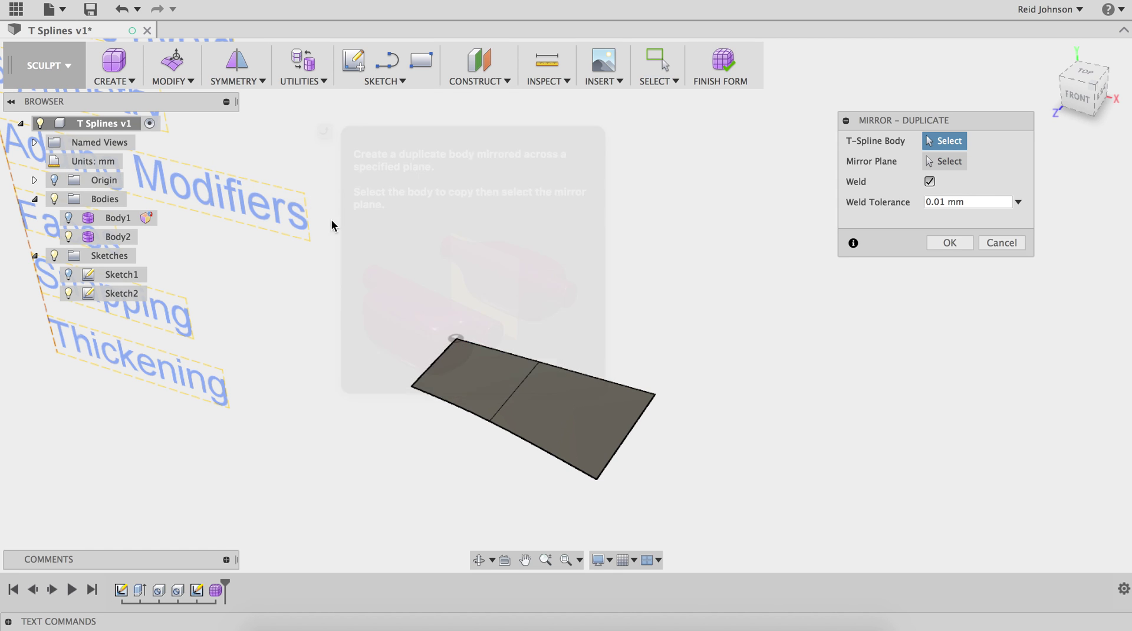
pyautogui.click(513, 386)
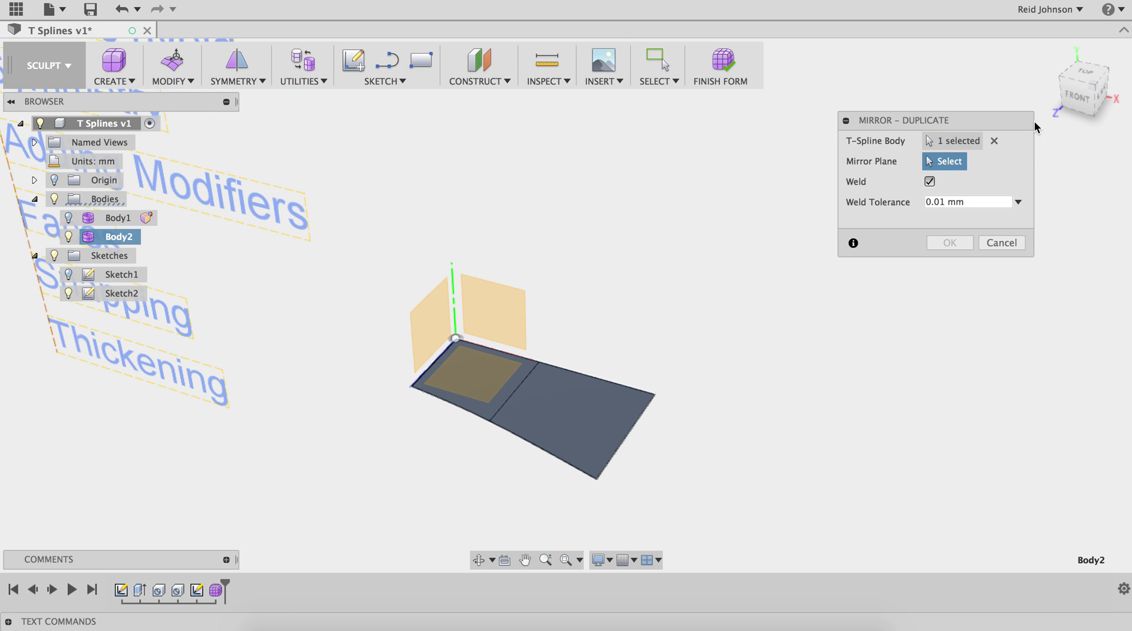
pyautogui.click(484, 311)
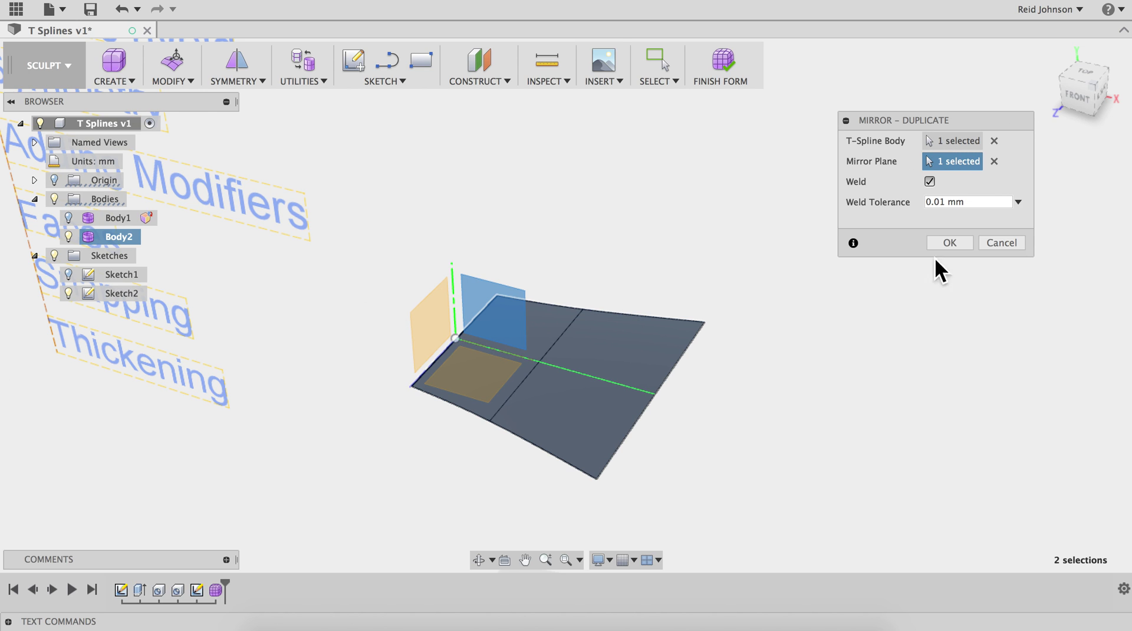
pyautogui.click(971, 244)
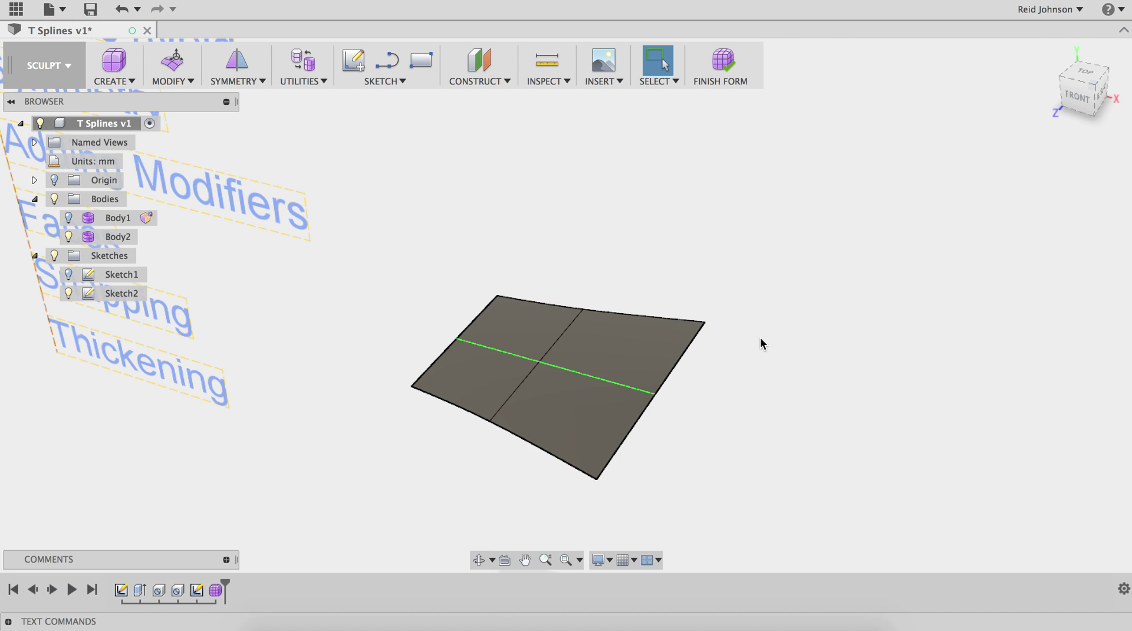
pyautogui.keyDown('shift'); pyautogui.moveTo(756, 336); pyautogui.dragTo(725, 342, button='middle'); pyautogui.keyUp('shift')
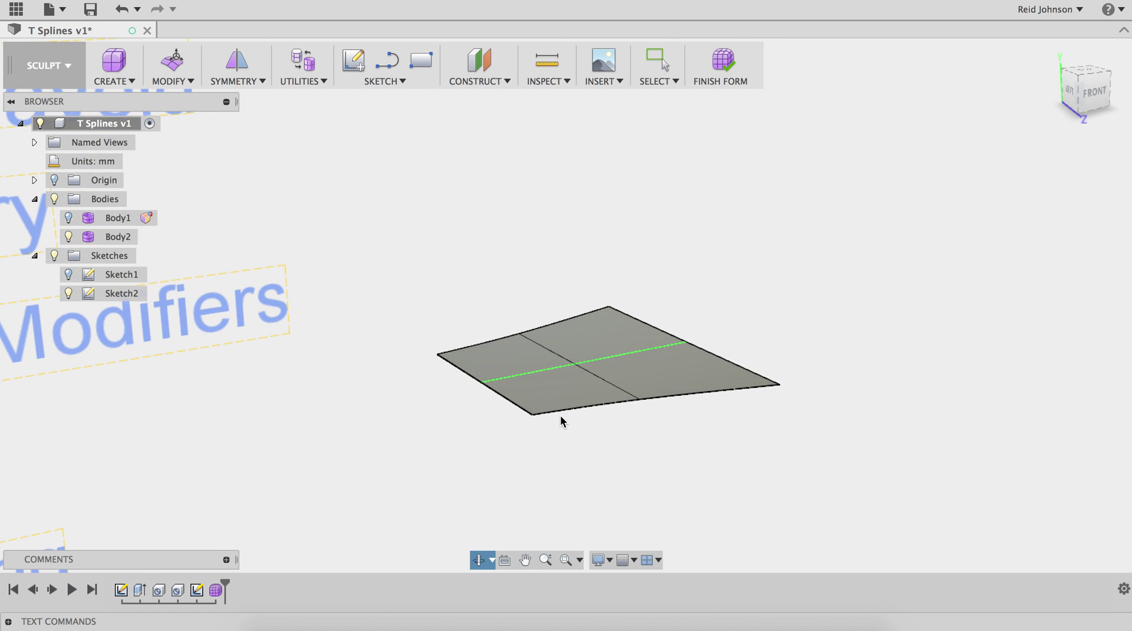
pyautogui.rightClick(465, 312)
# - In Edit Form, bend the front corner and whole front edge down and out into a nose
pyautogui.click(520, 286)
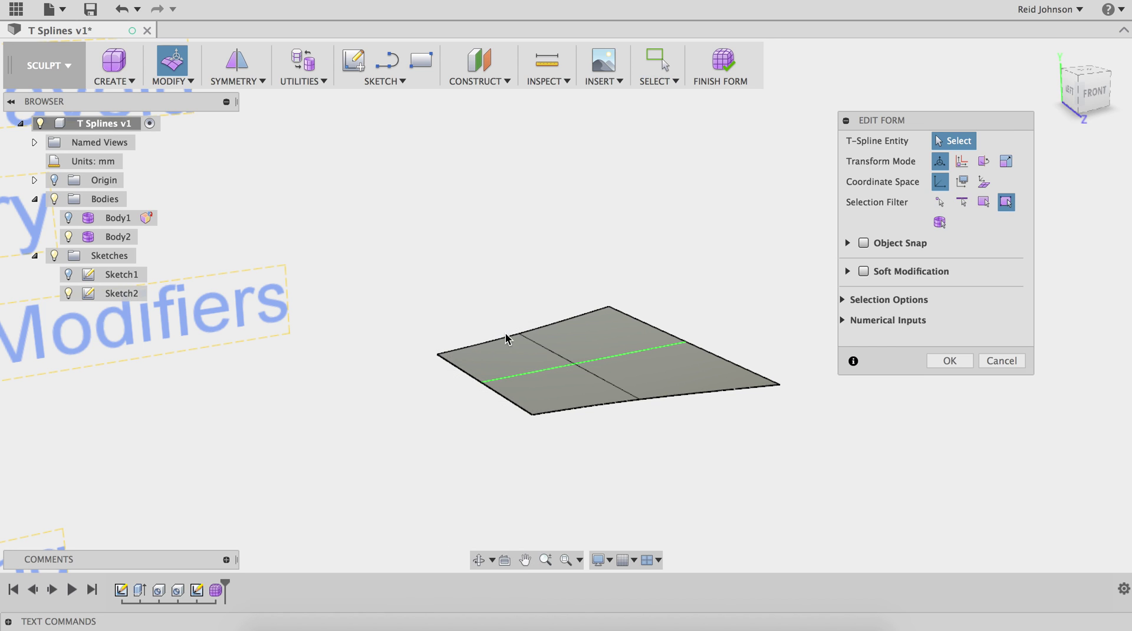
pyautogui.click(497, 361)
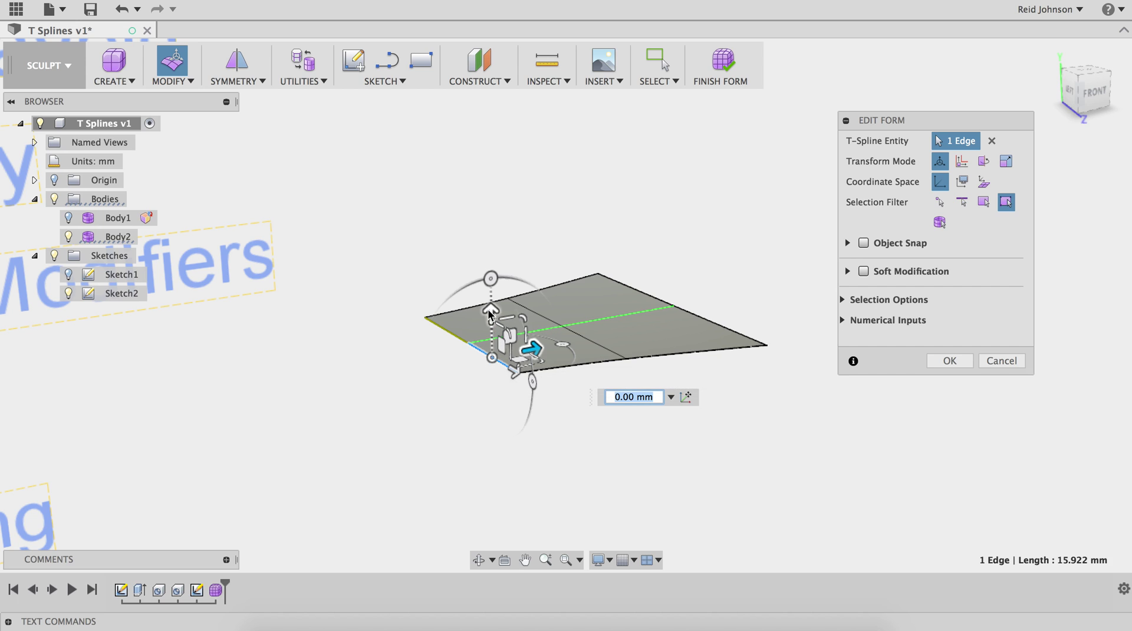
pyautogui.moveTo(488, 312); pyautogui.dragTo(492, 362)
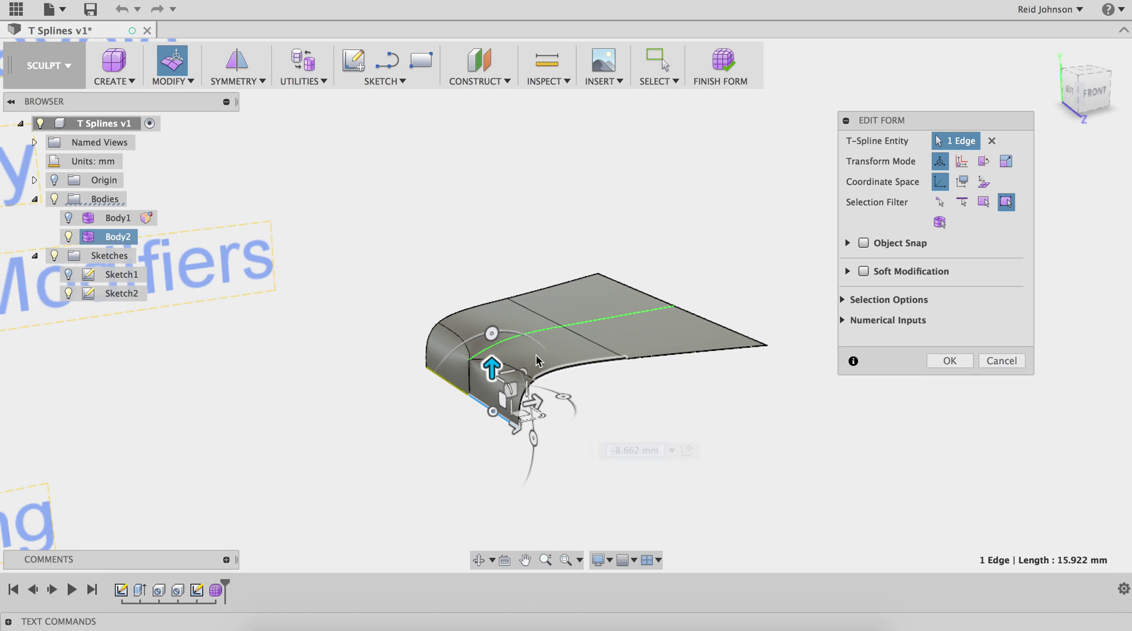
pyautogui.scroll(2, 377, 335)
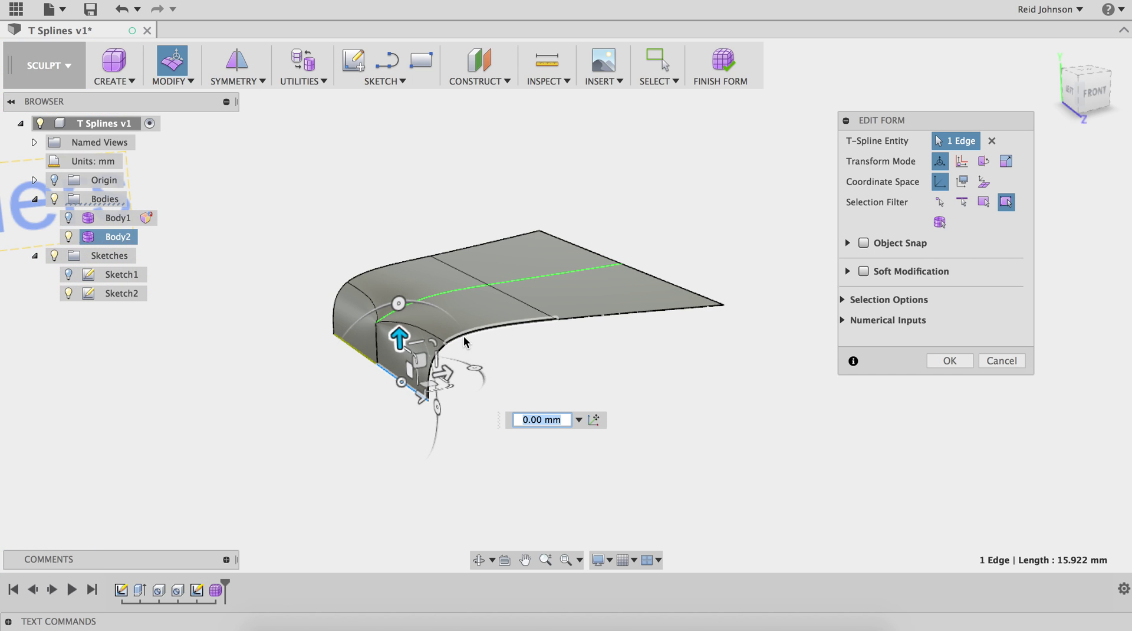
pyautogui.doubleClick(521, 320)
pyautogui.moveTo(584, 323)
pyautogui.keyDown('shift'); pyautogui.mouseDown(button='middle')
pyautogui.moveTo(579, 340)
pyautogui.moveTo(560, 342)
pyautogui.moveTo(573, 328)
pyautogui.mouseUp(button='middle'); pyautogui.keyUp('shift')
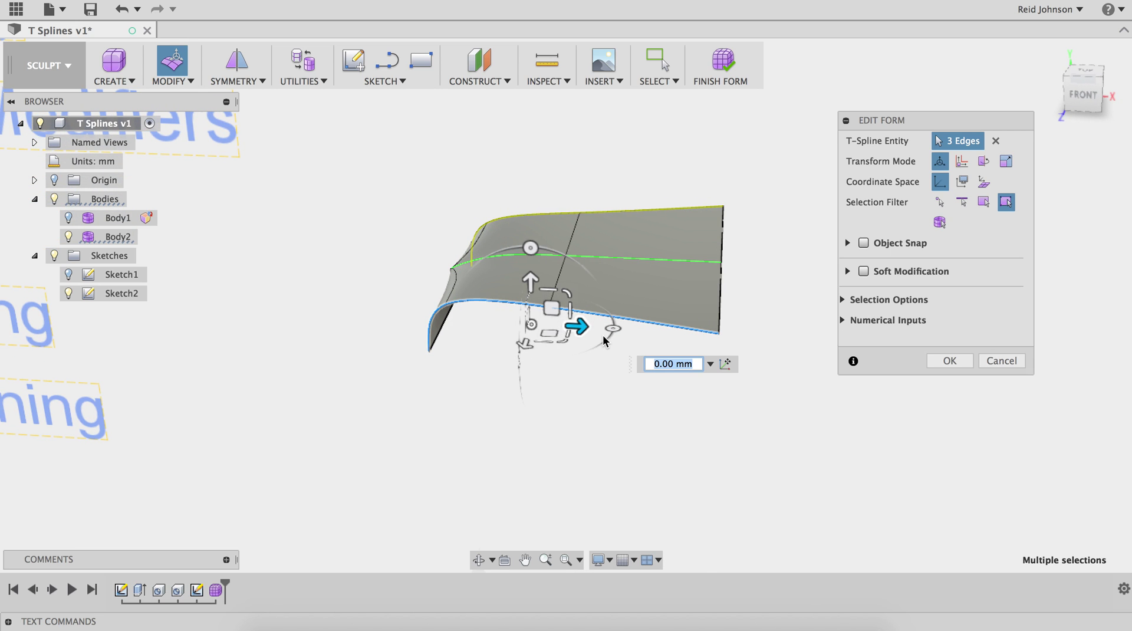
pyautogui.moveTo(554, 311); pyautogui.dragTo(608, 352)
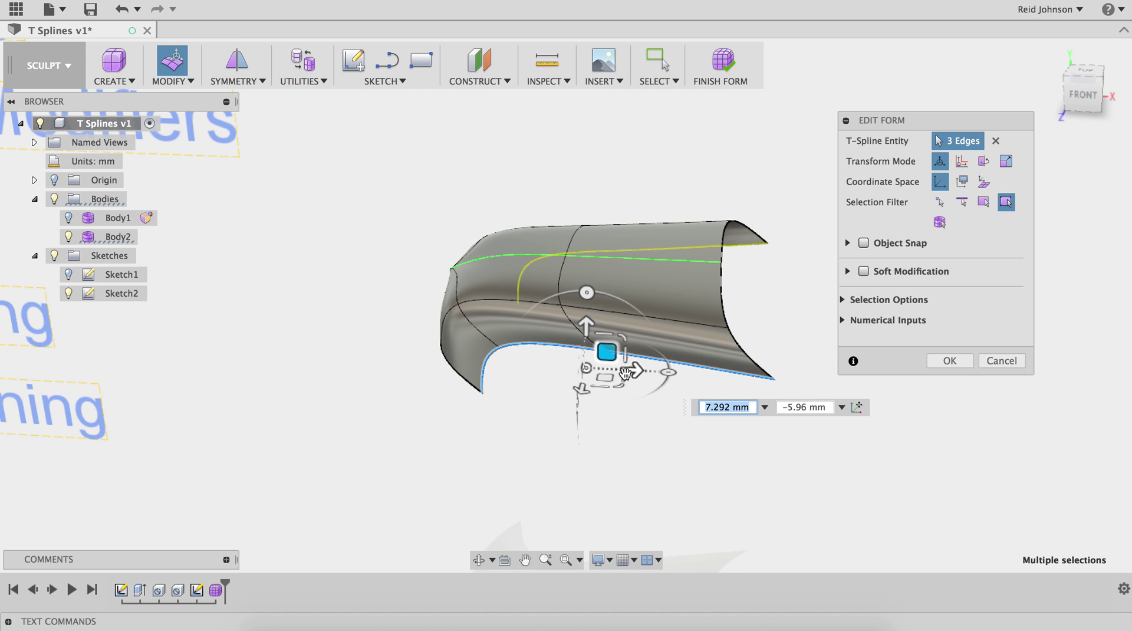
# - Pull the surface's bottom edge down and outward
pyautogui.click(645, 421)
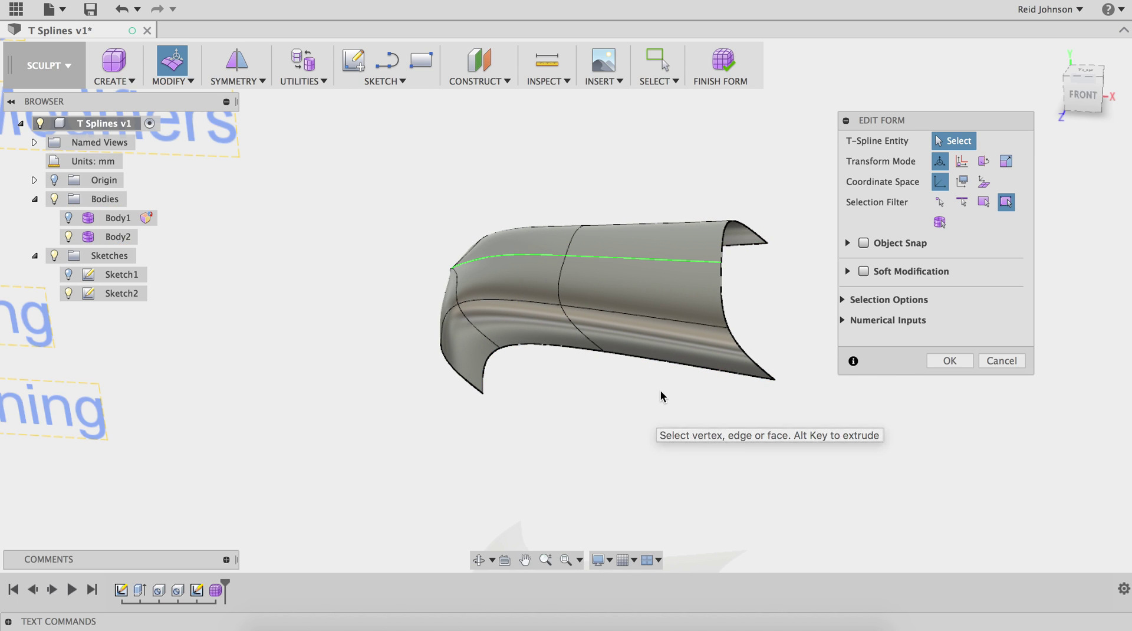
pyautogui.click(656, 366)
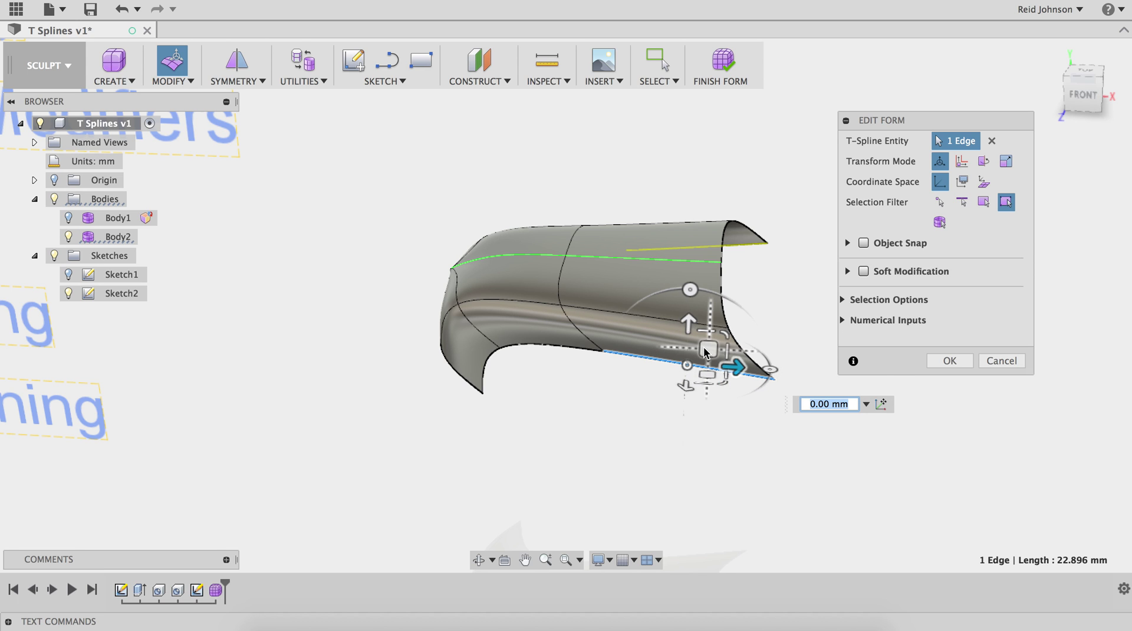
pyautogui.moveTo(708, 350); pyautogui.dragTo(740, 428)
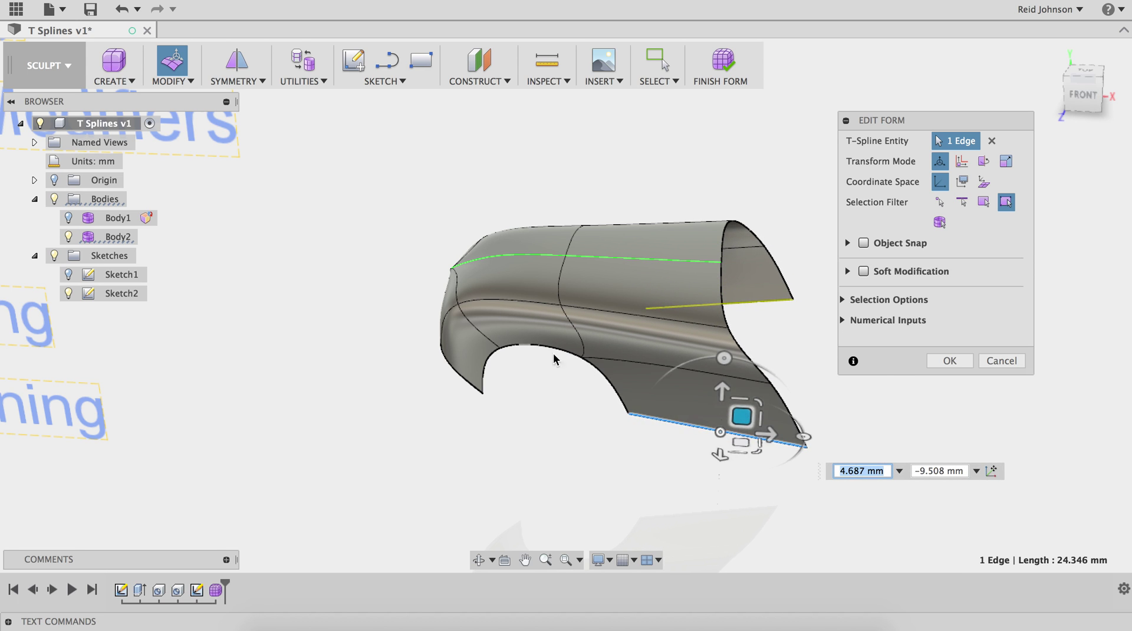
pyautogui.moveTo(676, 387); pyautogui.dragTo(594, 398, button='middle')
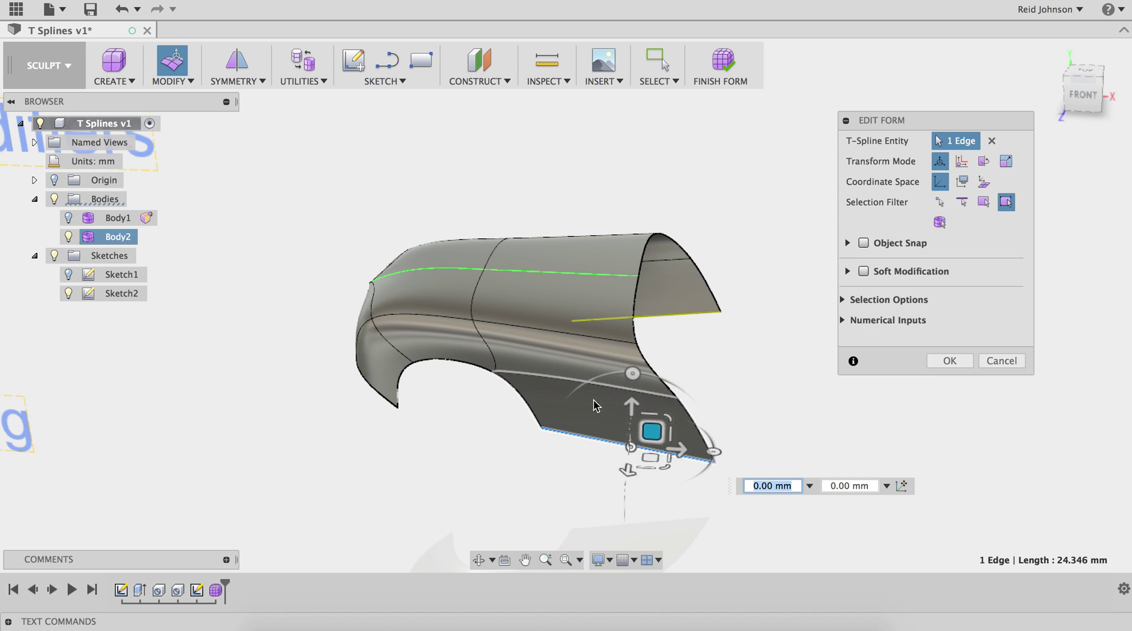
# - Stretch the two curved rear edges outward into new faces, about 15.539 mm
pyautogui.click(651, 373)
pyautogui.keyDown('shift'); pyautogui.click(682, 397); pyautogui.keyUp('shift')
pyautogui.moveTo(683, 397); pyautogui.dragTo(645, 379, button='middle')
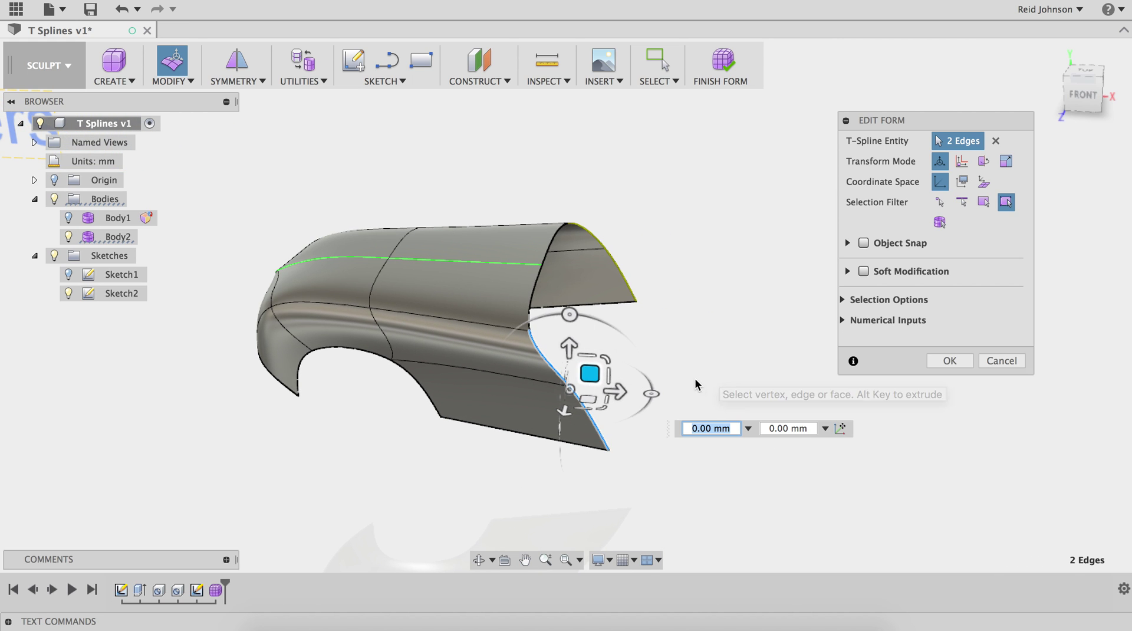
pyautogui.moveTo(617, 399); pyautogui.dragTo(755, 395)
pyautogui.moveTo(598, 397); pyautogui.dragTo(424, 400, button='middle')
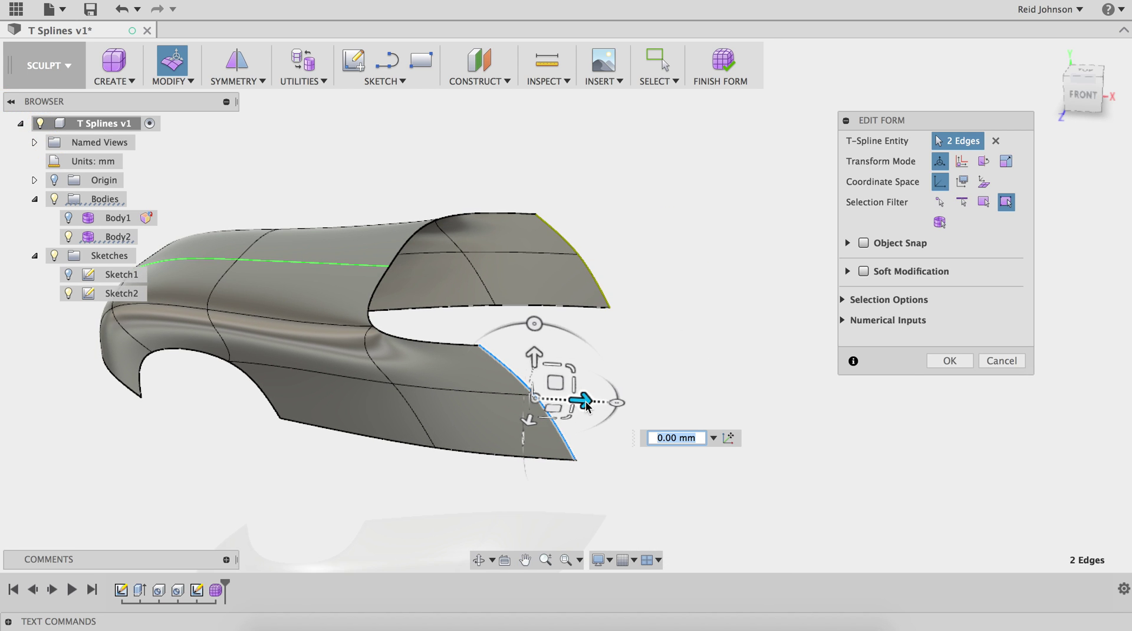
pyautogui.moveTo(586, 406); pyautogui.dragTo(707, 407)
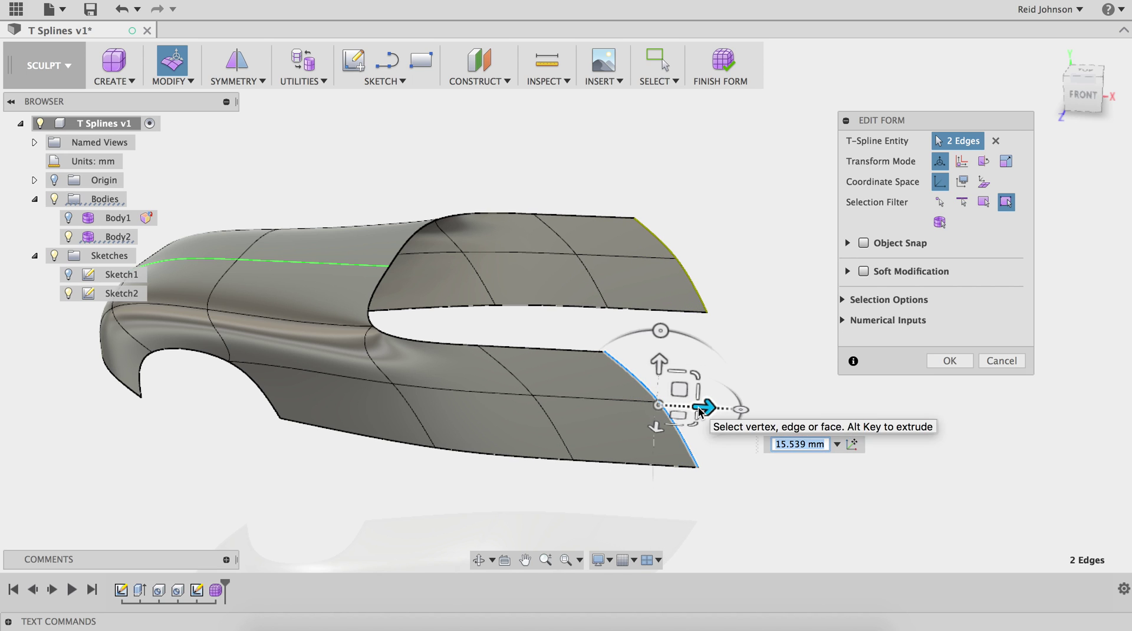
# - Push a rear edge segment outward and lower the bottom rear edge to shape the tail
pyautogui.click(637, 380)
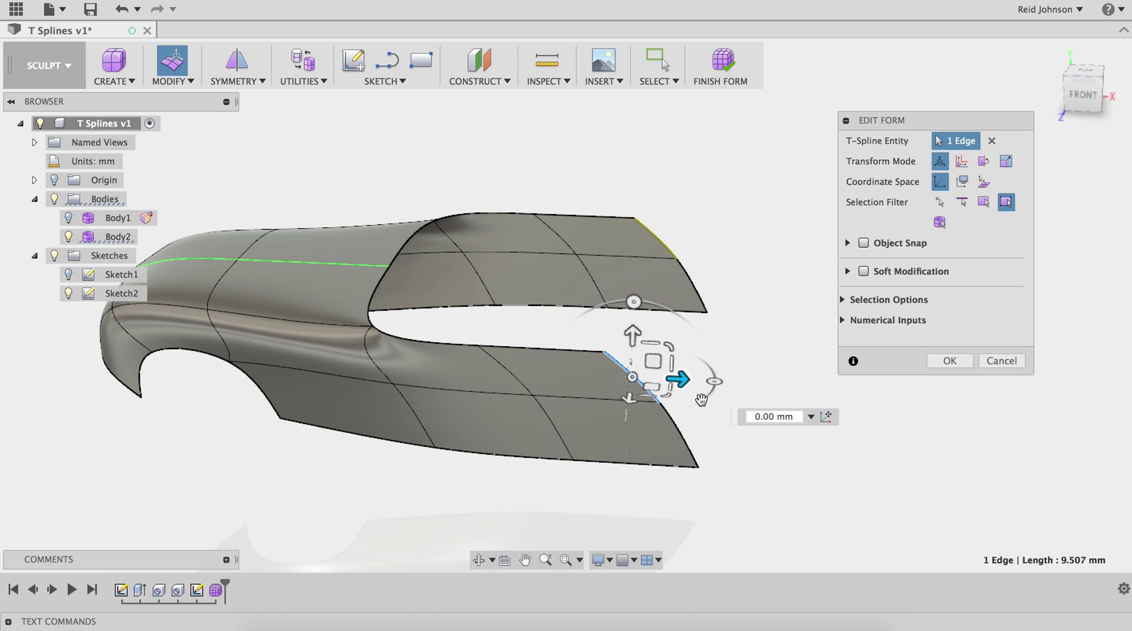
pyautogui.moveTo(709, 387); pyautogui.dragTo(817, 386)
pyautogui.moveTo(817, 386); pyautogui.dragTo(619, 390, button='middle')
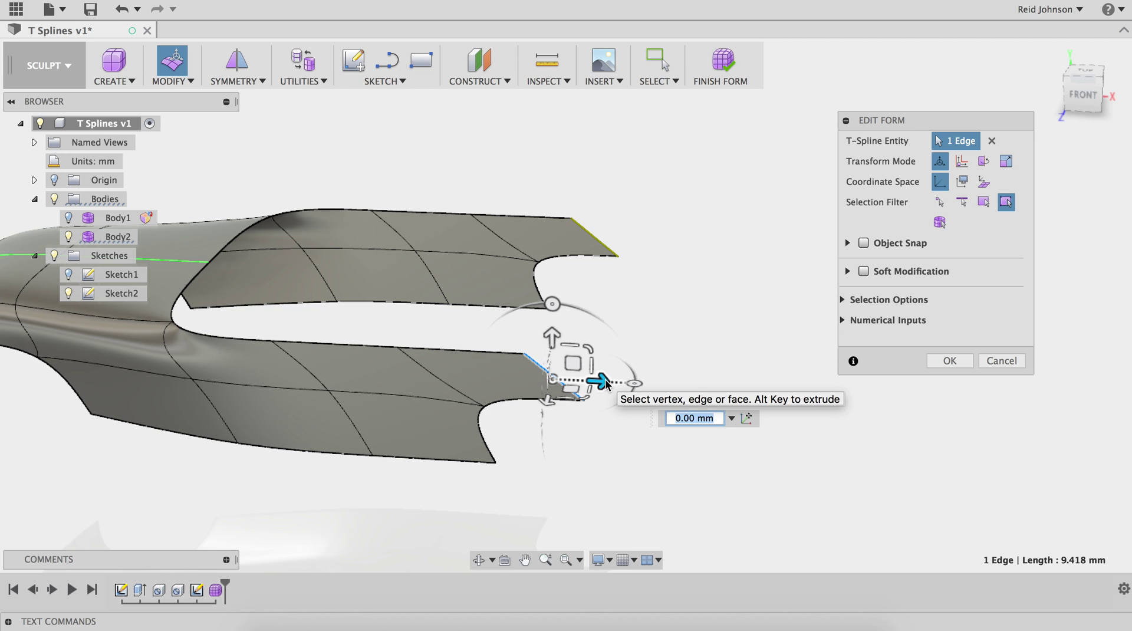
pyautogui.moveTo(605, 382); pyautogui.dragTo(700, 387)
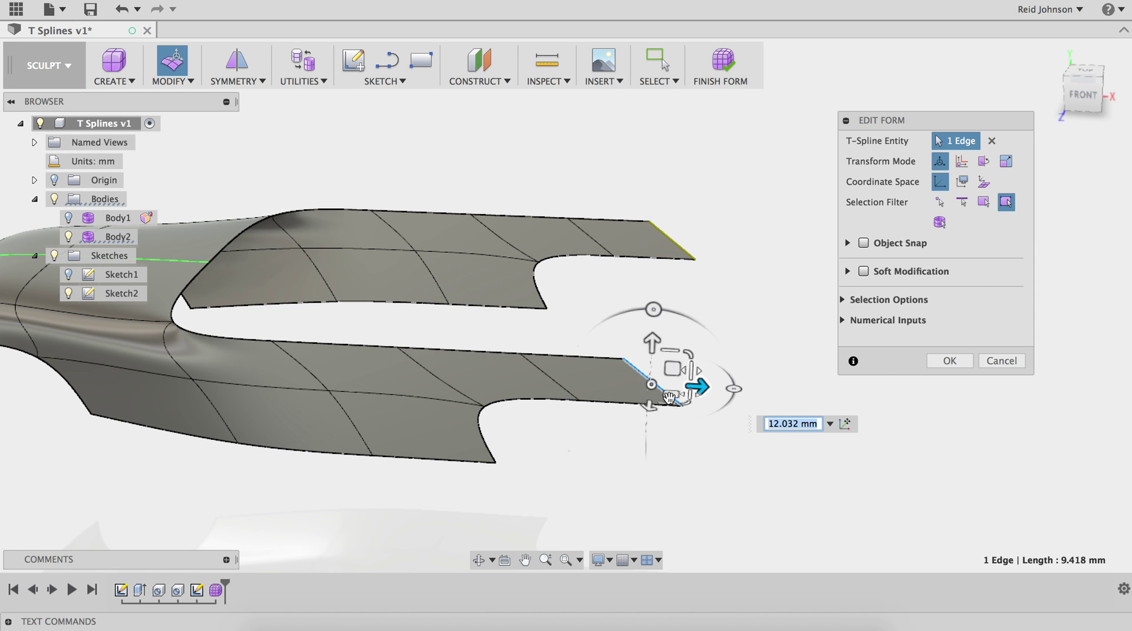
pyautogui.click(618, 402)
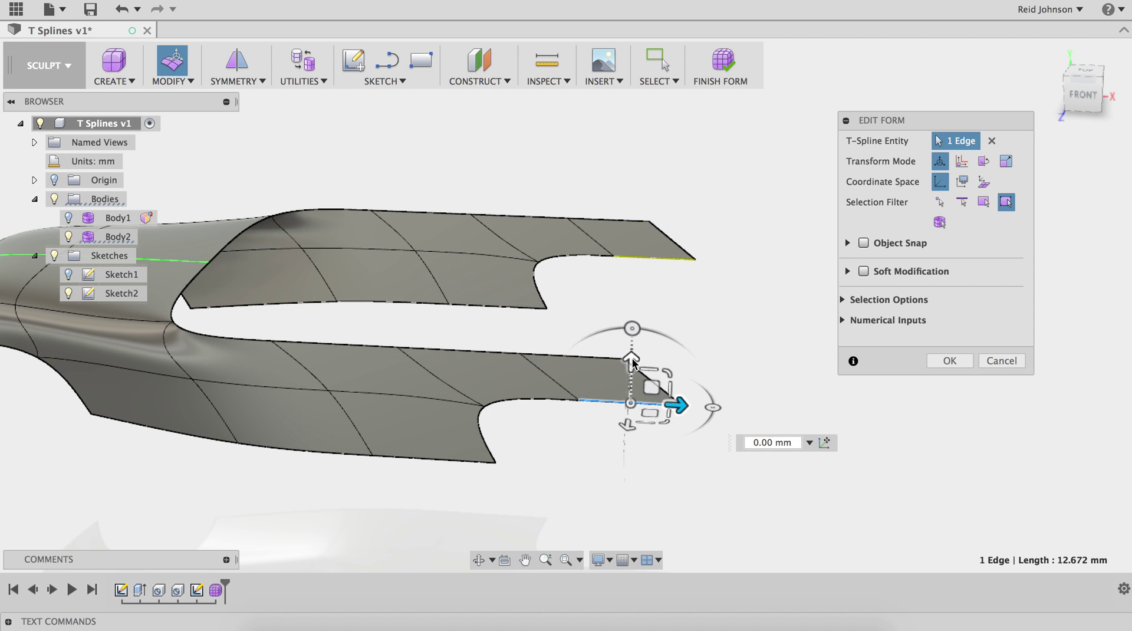
pyautogui.moveTo(632, 361); pyautogui.dragTo(629, 436)
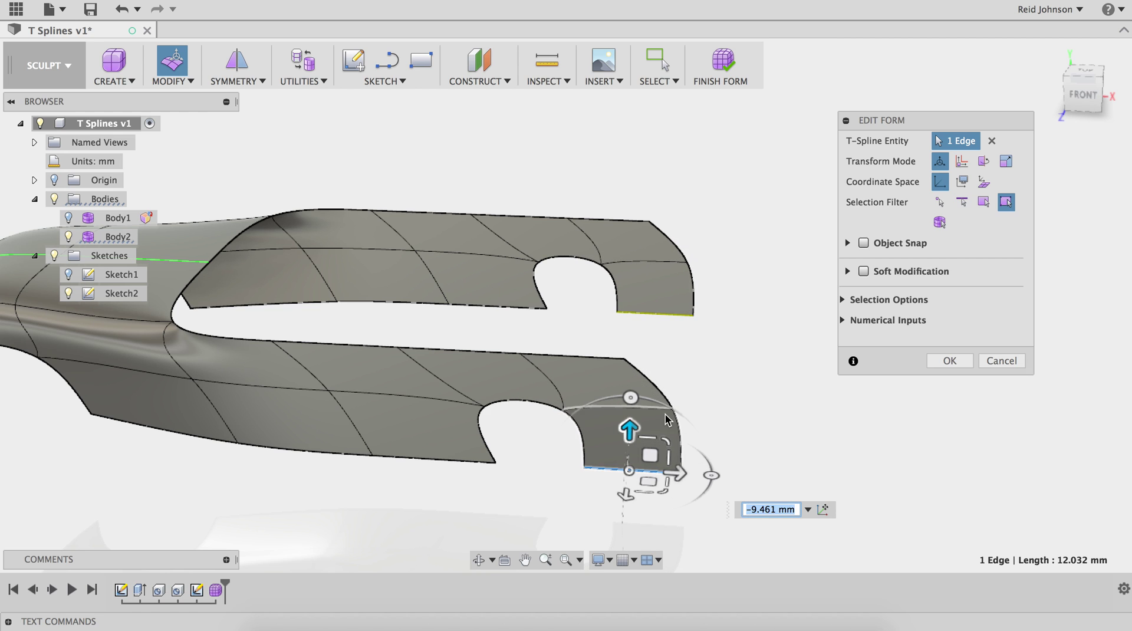
# - Move the three selected boundary edges about -24.137 mm so both halves meet at the centre seam
pyautogui.keyDown('shift'); pyautogui.moveTo(703, 413); pyautogui.dragTo(675, 421, button='middle'); pyautogui.keyUp('shift')
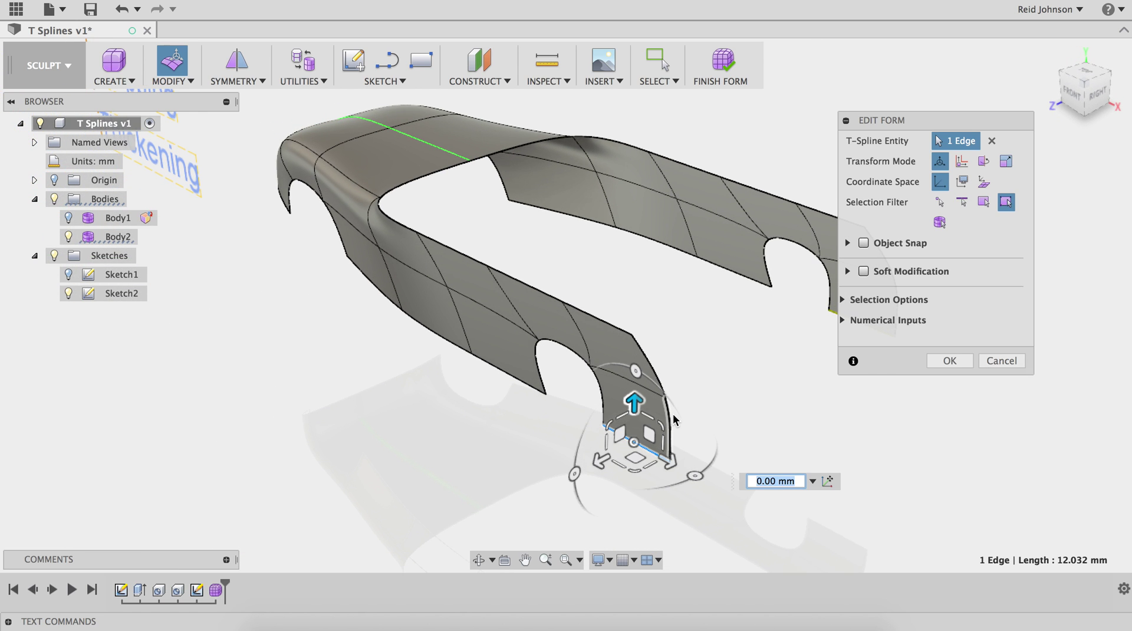
pyautogui.keyDown('shift'); pyautogui.click(662, 380); pyautogui.keyUp('shift')
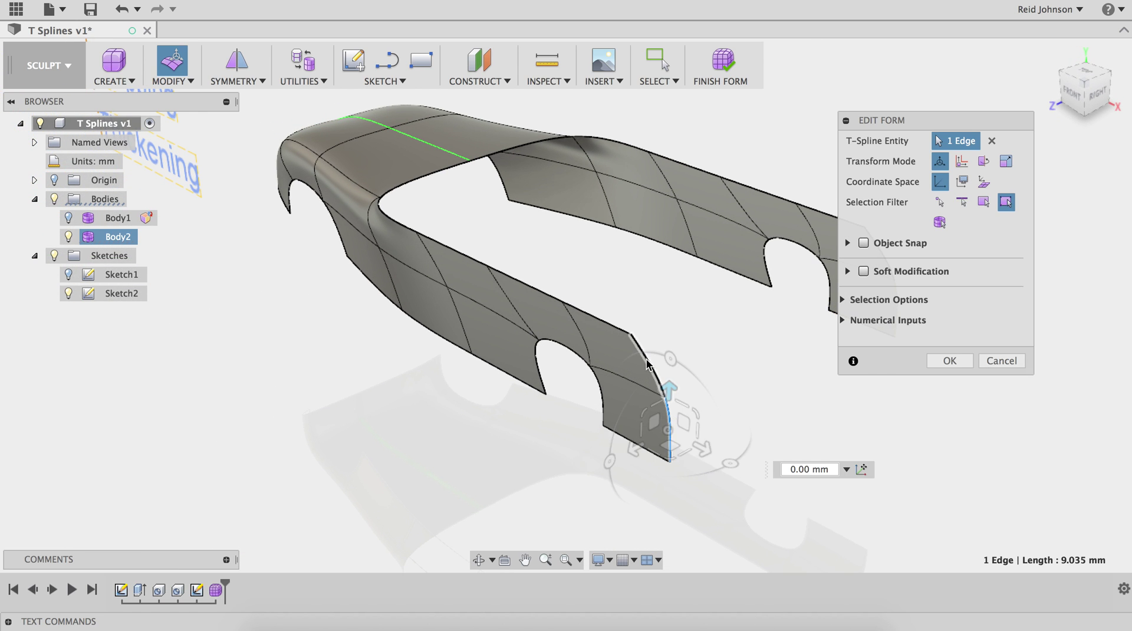
pyautogui.keyDown('shift'); pyautogui.click(618, 329); pyautogui.keyUp('shift')
pyautogui.keyDown('shift'); pyautogui.moveTo(618, 329); pyautogui.dragTo(503, 411, button='middle'); pyautogui.keyUp('shift')
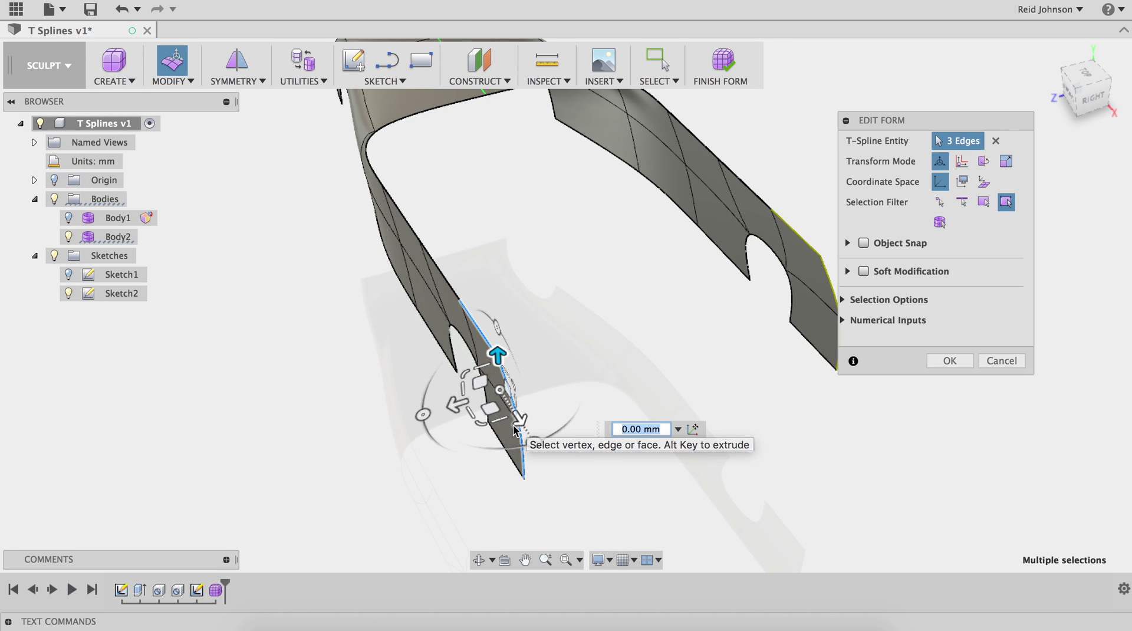
pyautogui.keyDown('shift'); pyautogui.moveTo(450, 405); pyautogui.dragTo(596, 361, button='middle'); pyautogui.keyUp('shift')
pyautogui.moveTo(596, 360); pyautogui.dragTo(619, 351)
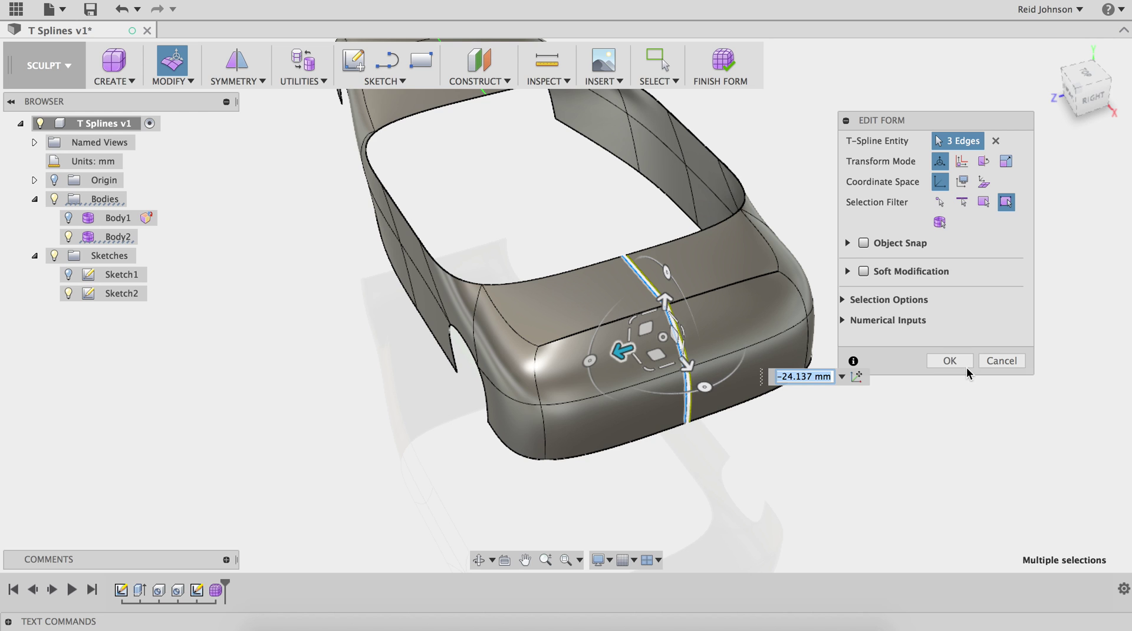
pyautogui.scroll(5, 749, 299)
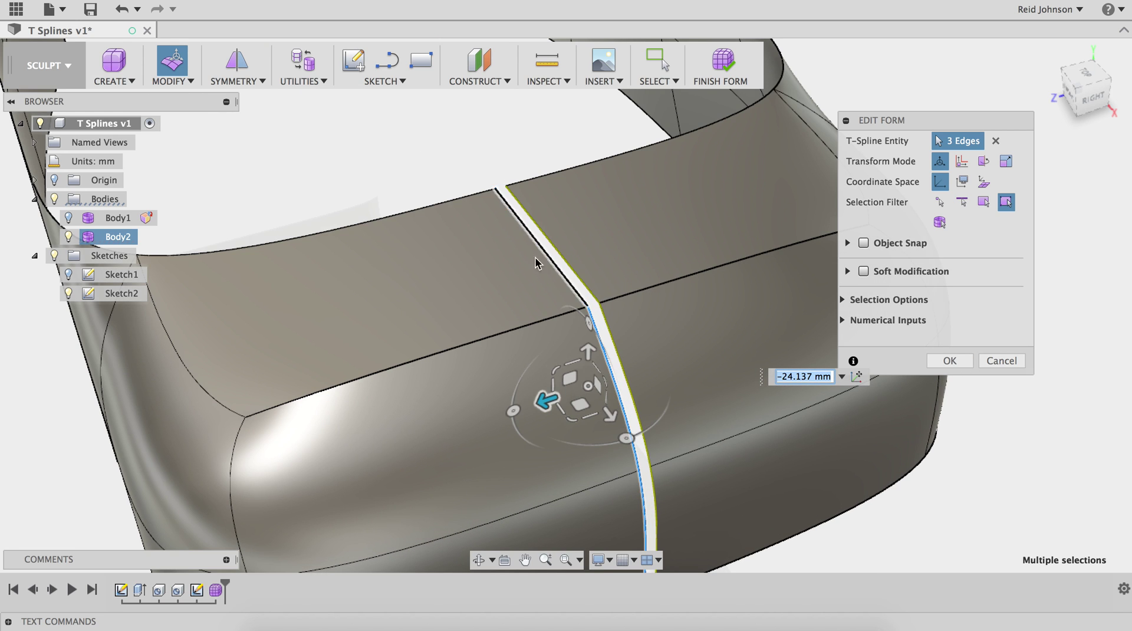
pyautogui.click(945, 361)
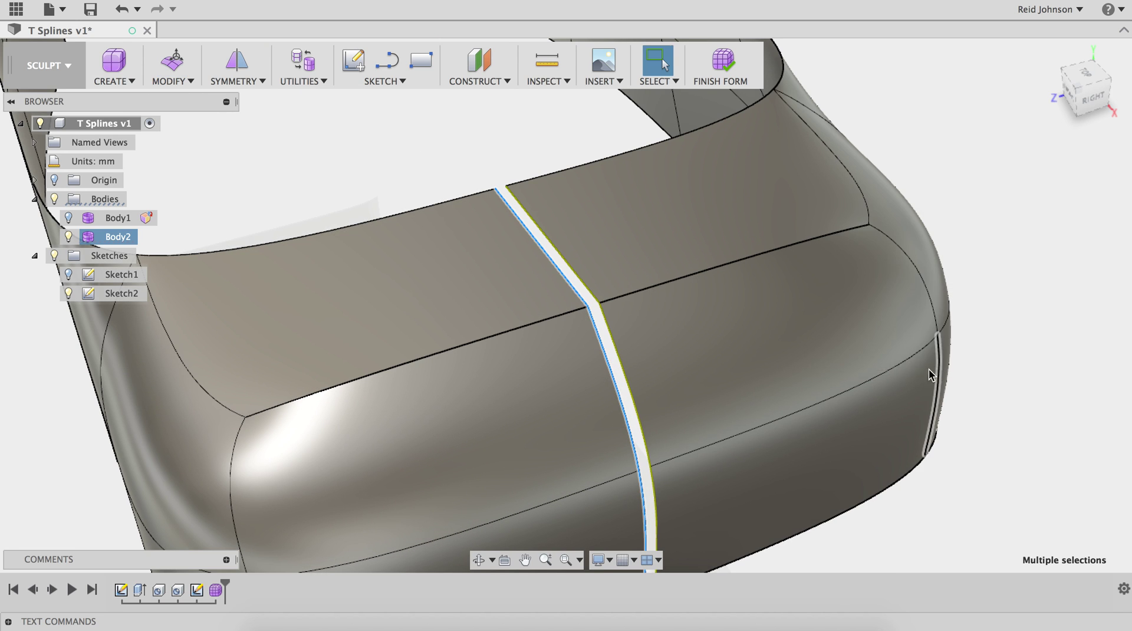
pyautogui.click(190, 82)
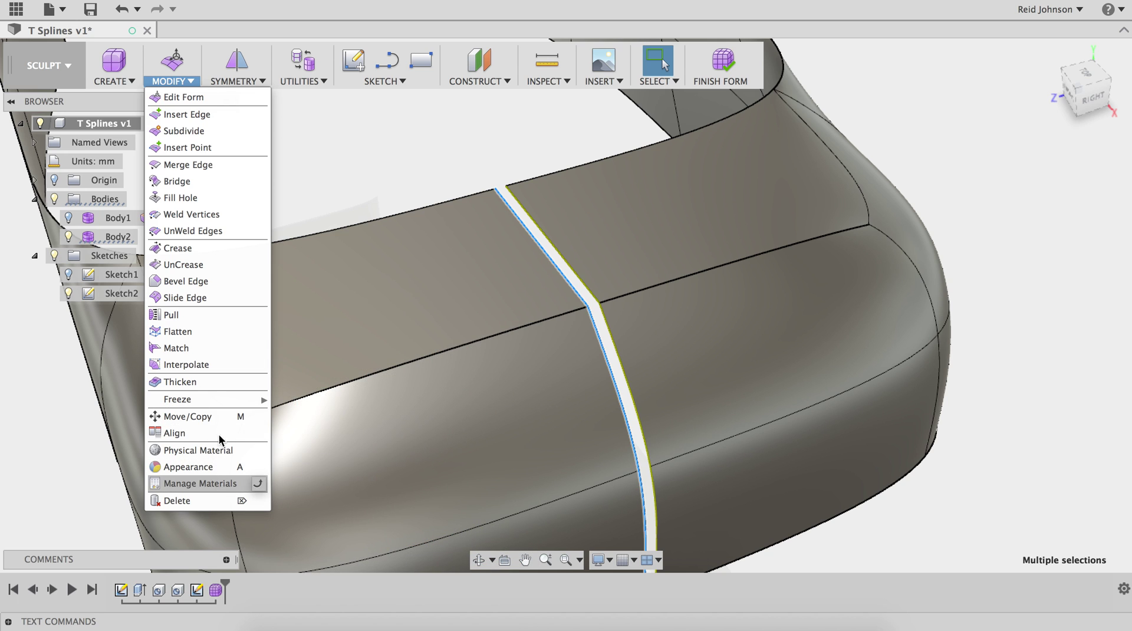
# - Weld the top, middle and bottom vertex pairs across the rear seam gap
pyautogui.click(200, 214)
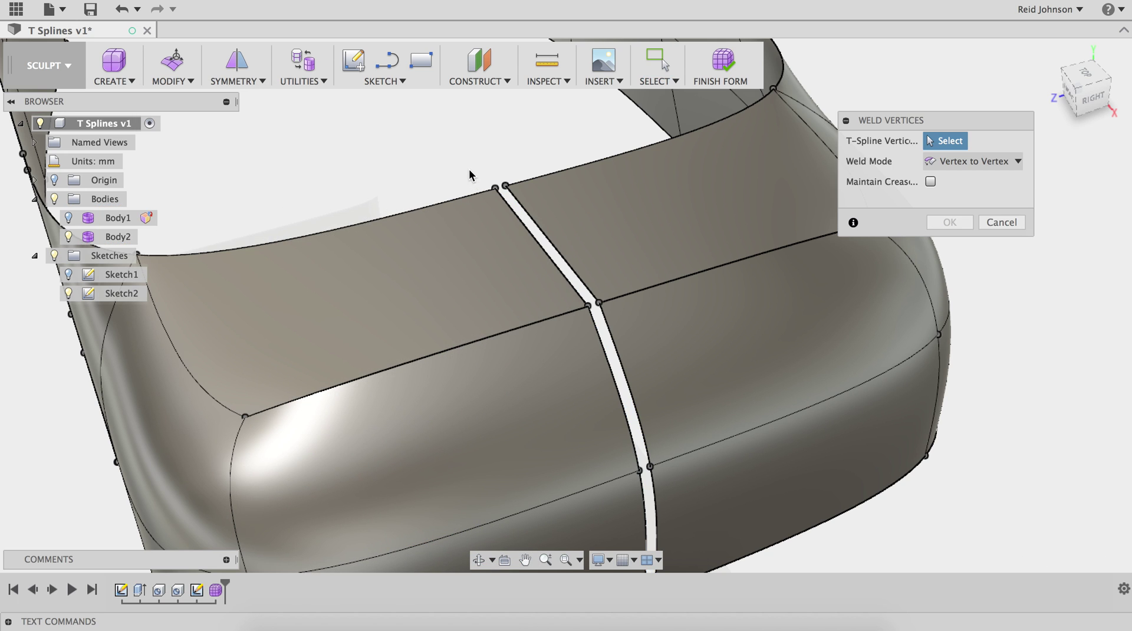
pyautogui.click(495, 187)
pyautogui.click(505, 185)
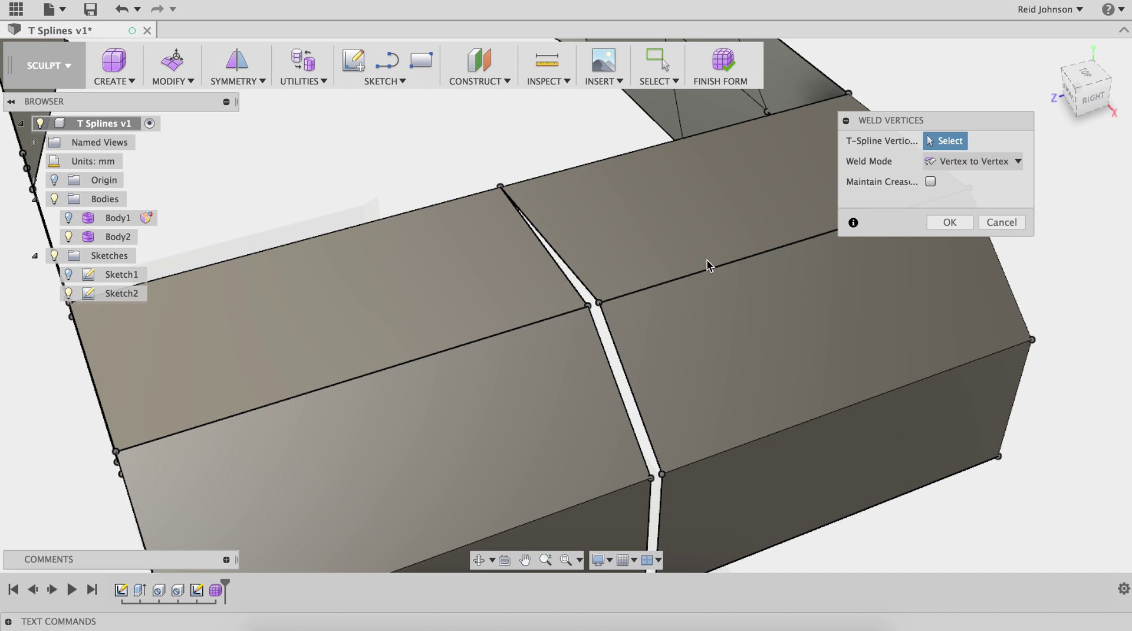
pyautogui.moveTo(627, 337); pyautogui.dragTo(633, 374)
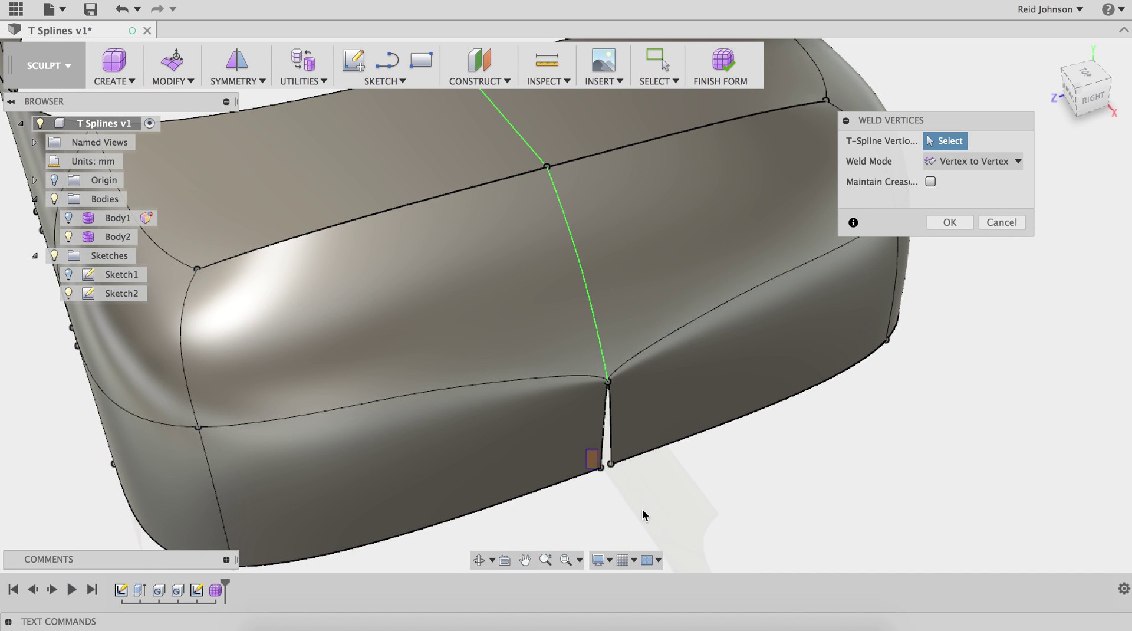
pyautogui.moveTo(643, 515); pyautogui.dragTo(587, 451)
# - Weld the front seam vertices at 0.01 mm tolerance to close the shell
pyautogui.scroll(-3, 652, 402)
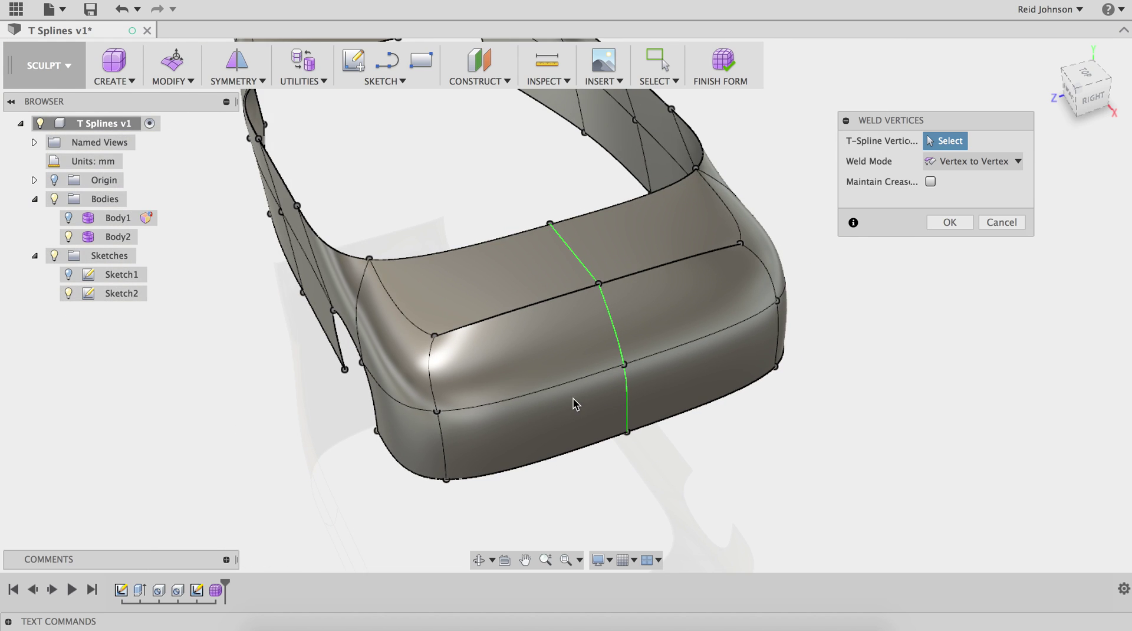
pyautogui.keyDown('shift'); pyautogui.moveTo(575, 404); pyautogui.dragTo(268, 291, button='middle'); pyautogui.keyUp('shift')
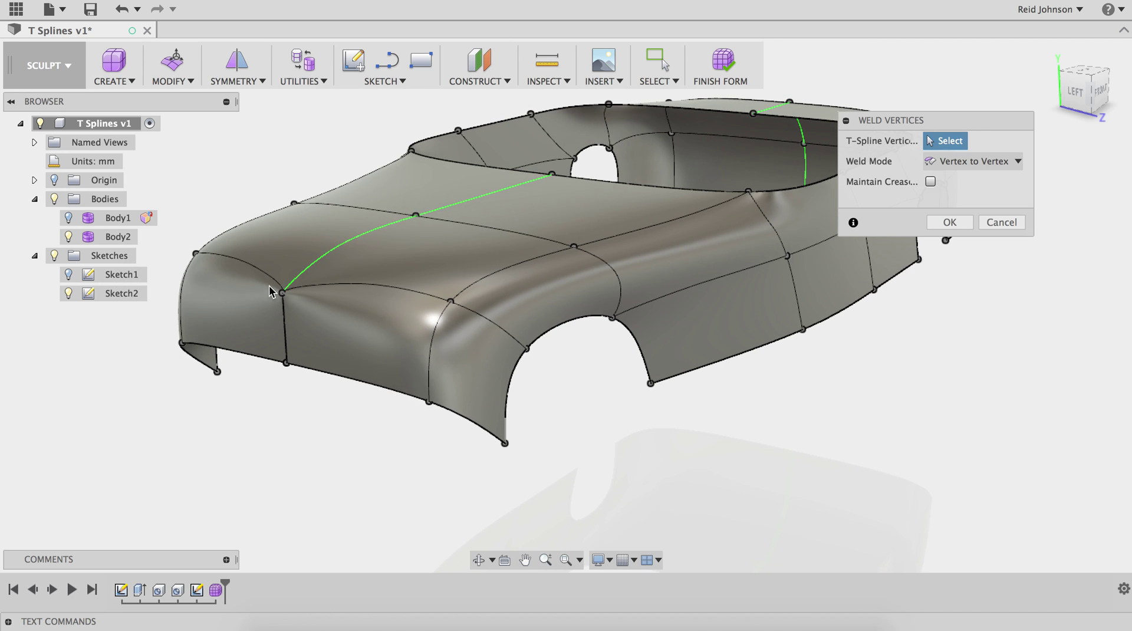
pyautogui.click(293, 307)
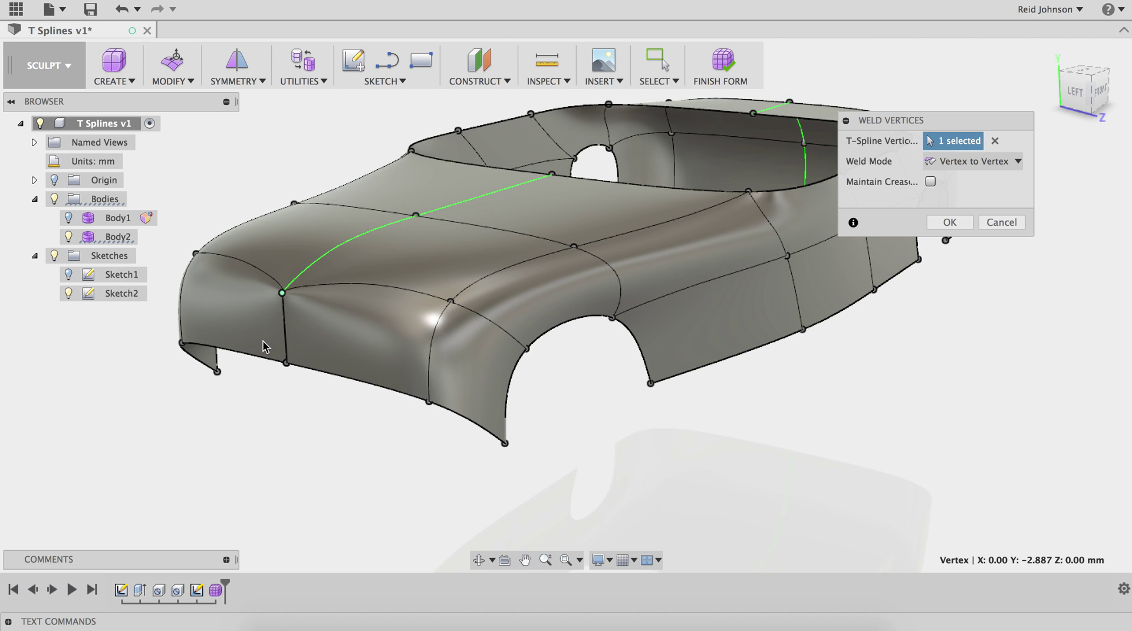
pyautogui.moveTo(304, 382); pyautogui.dragTo(306, 384)
pyautogui.scroll(5, 413, 381)
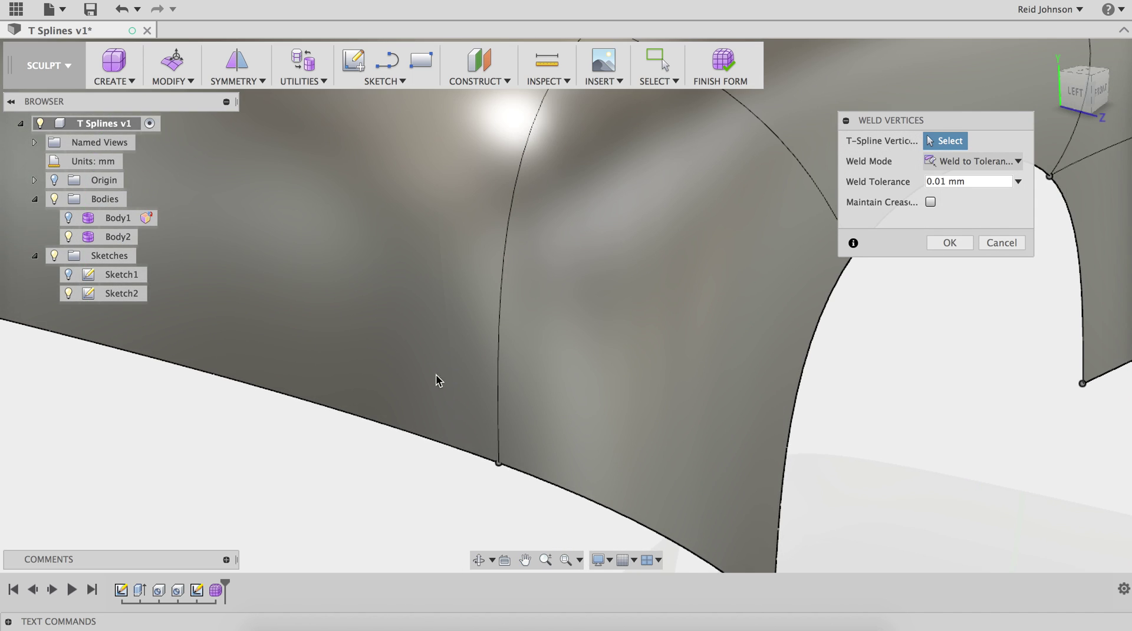
pyautogui.scroll(-5, 448, 366)
pyautogui.keyDown('shift'); pyautogui.moveTo(458, 361); pyautogui.dragTo(743, 369, button='middle'); pyautogui.keyUp('shift')
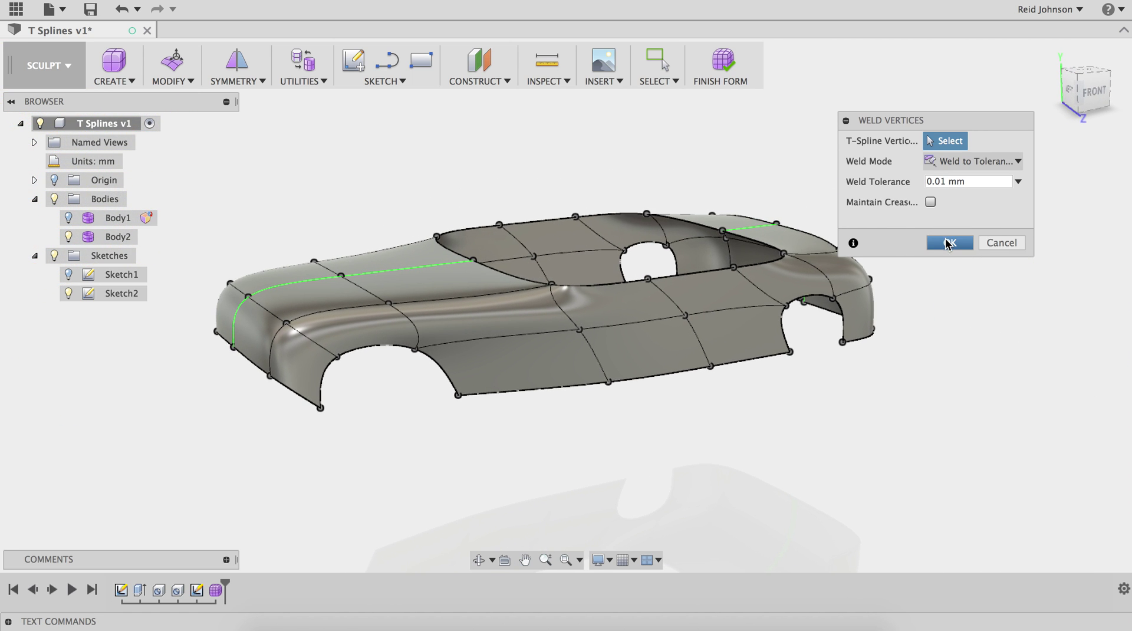
pyautogui.click(949, 245)
pyautogui.keyDown('shift'); pyautogui.moveTo(725, 418); pyautogui.dragTo(770, 418, button='middle'); pyautogui.keyUp('shift')
# - Thicken the car body shell to -0.369 mm with Sharp edges
pyautogui.keyDown('shift'); pyautogui.moveTo(541, 453); pyautogui.dragTo(660, 449, button='middle'); pyautogui.keyUp('shift')
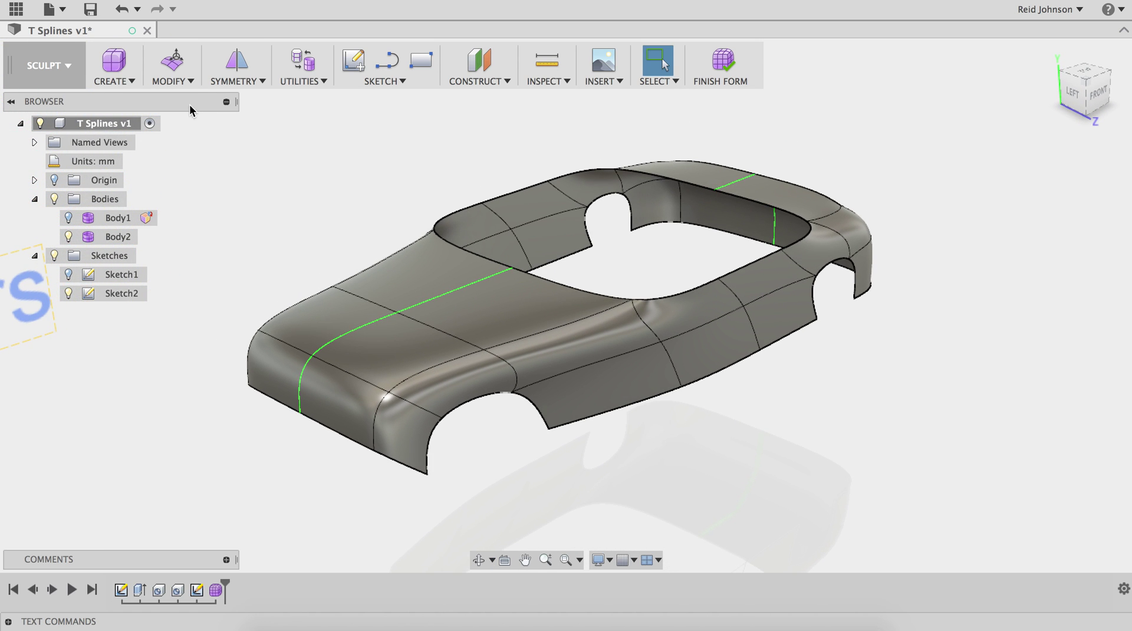
pyautogui.click(176, 83)
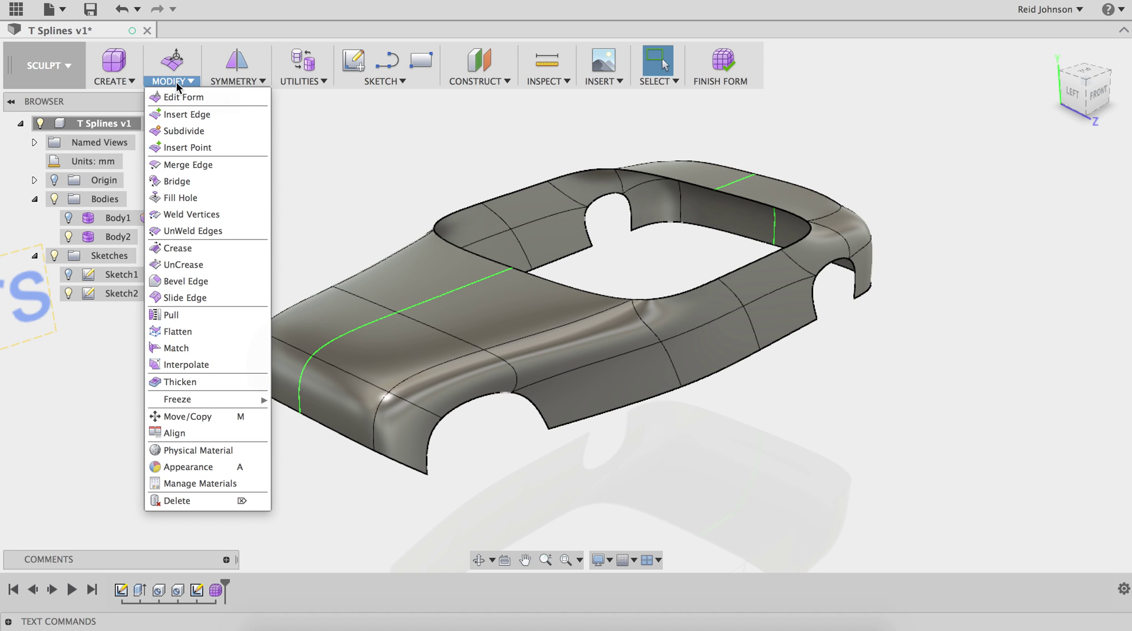
pyautogui.click(205, 382)
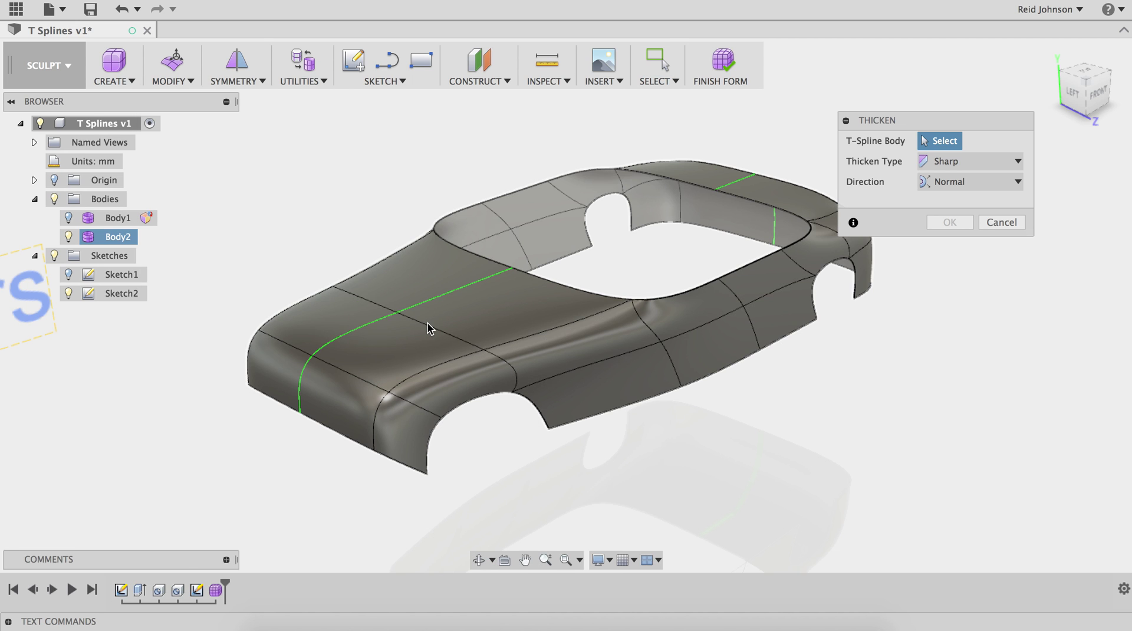
pyautogui.click(431, 326)
pyautogui.moveTo(428, 343); pyautogui.dragTo(421, 338)
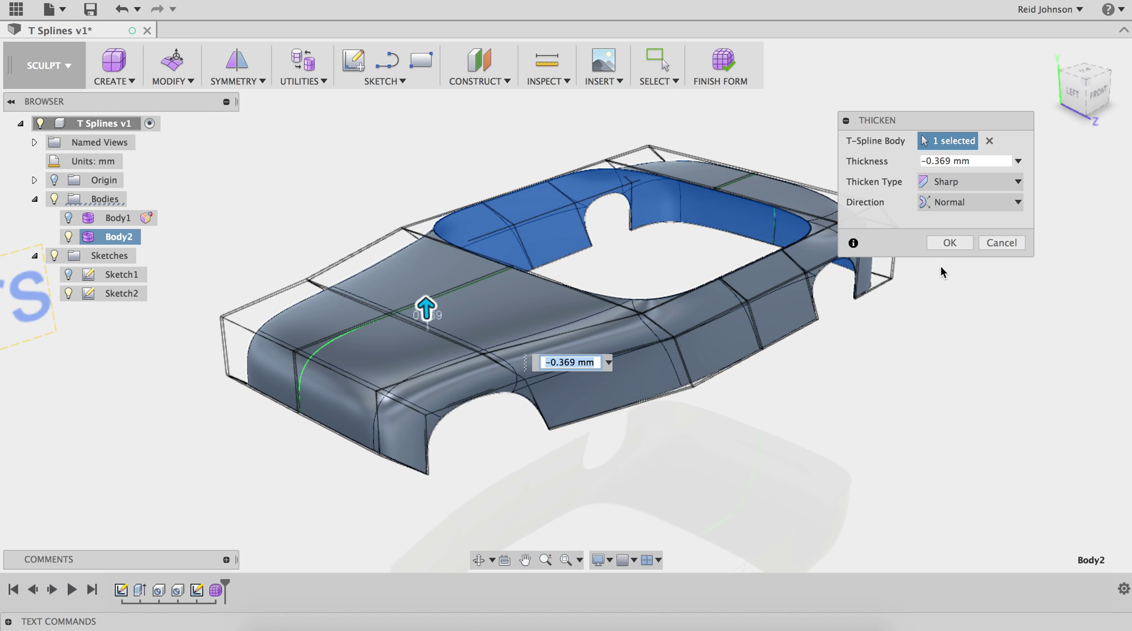
pyautogui.press('Return')
pyautogui.scroll(-3, 851, 391)
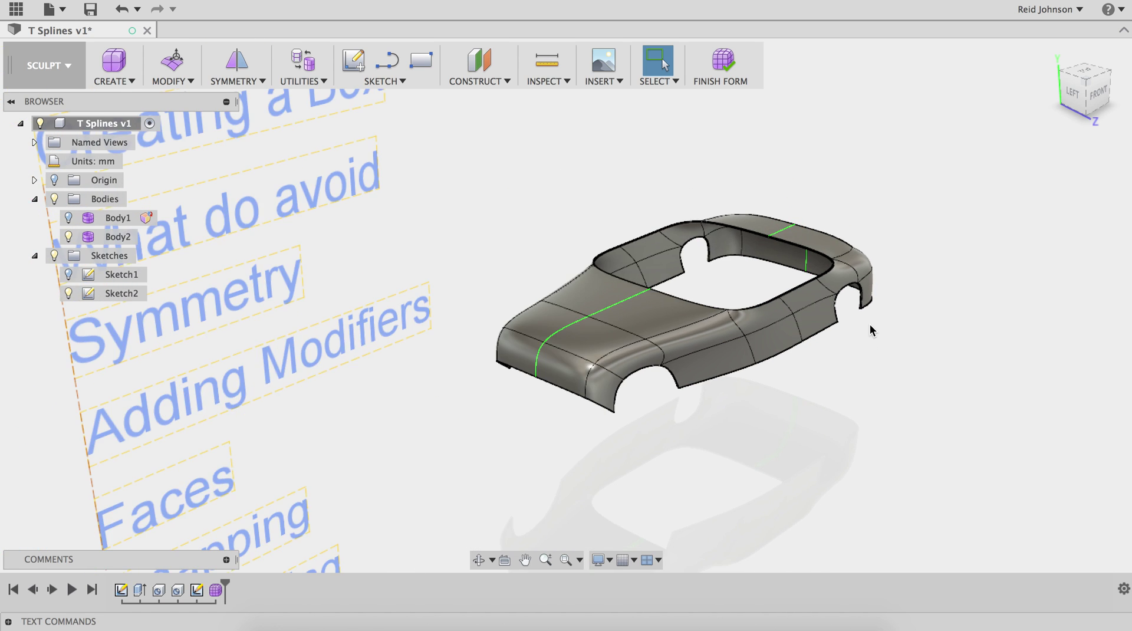
pyautogui.scroll(10, 869, 324)
pyautogui.scroll(-3, 754, 342)
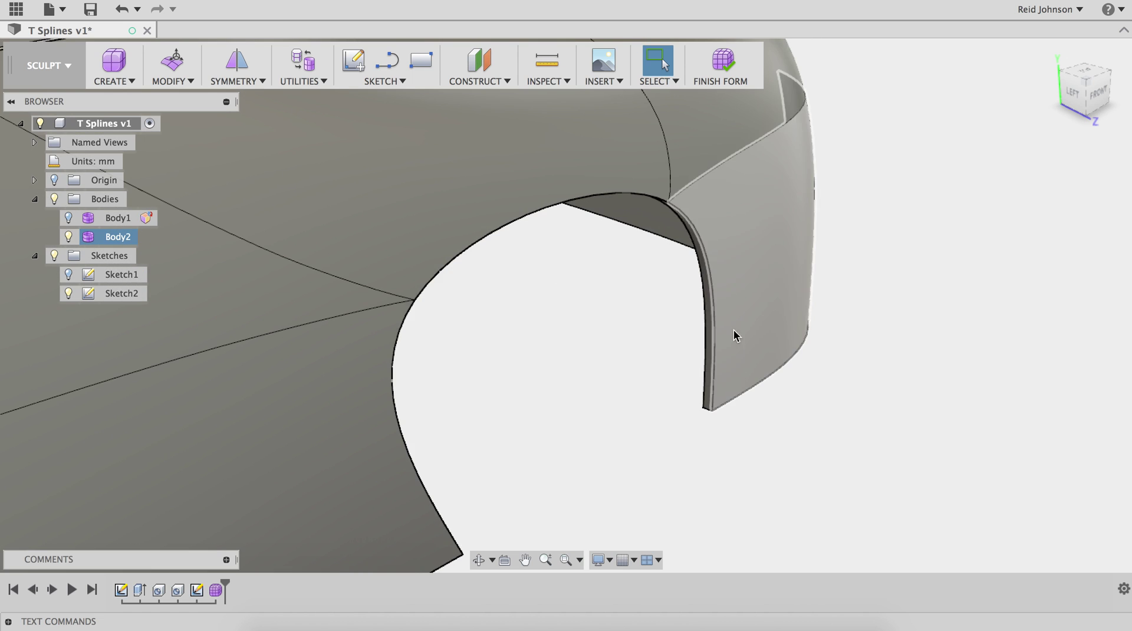
pyautogui.scroll(5, 705, 429)
pyautogui.scroll(-8, 702, 424)
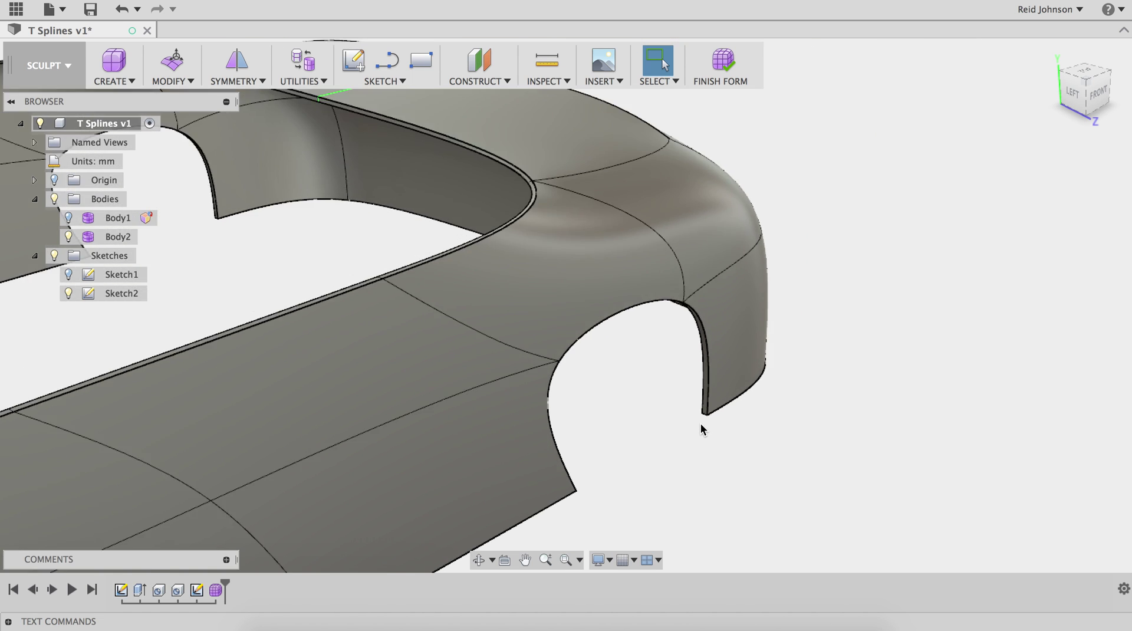
pyautogui.scroll(-5, 700, 423)
pyautogui.keyDown('shift'); pyautogui.moveTo(672, 429); pyautogui.dragTo(428, 282, button='middle'); pyautogui.keyUp('shift')
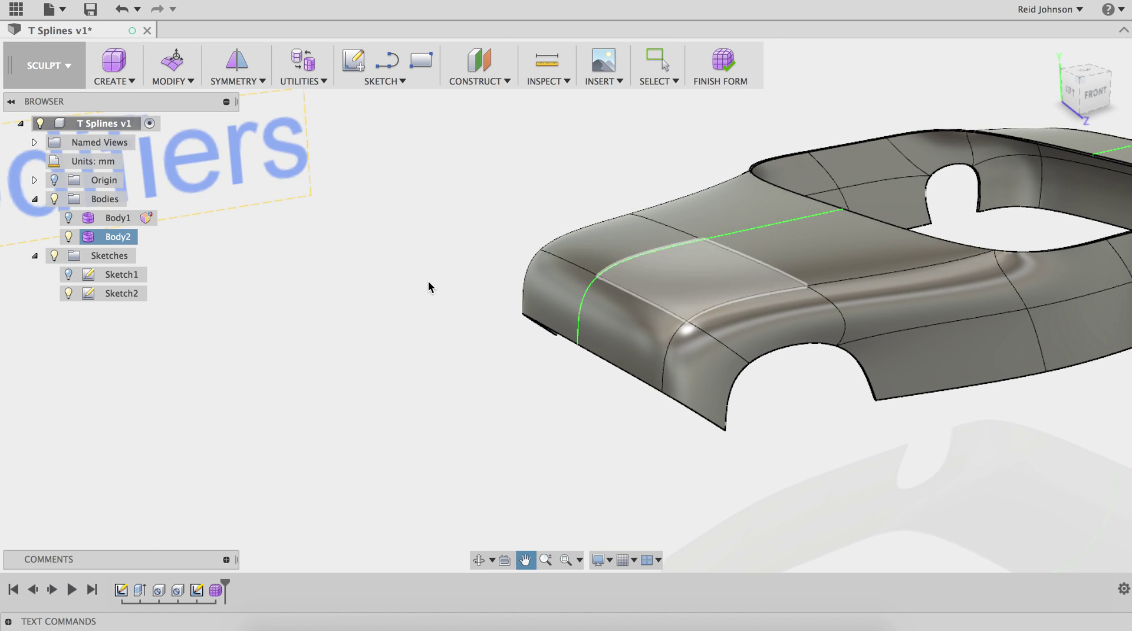
pyautogui.scroll(-6, 413, 292)
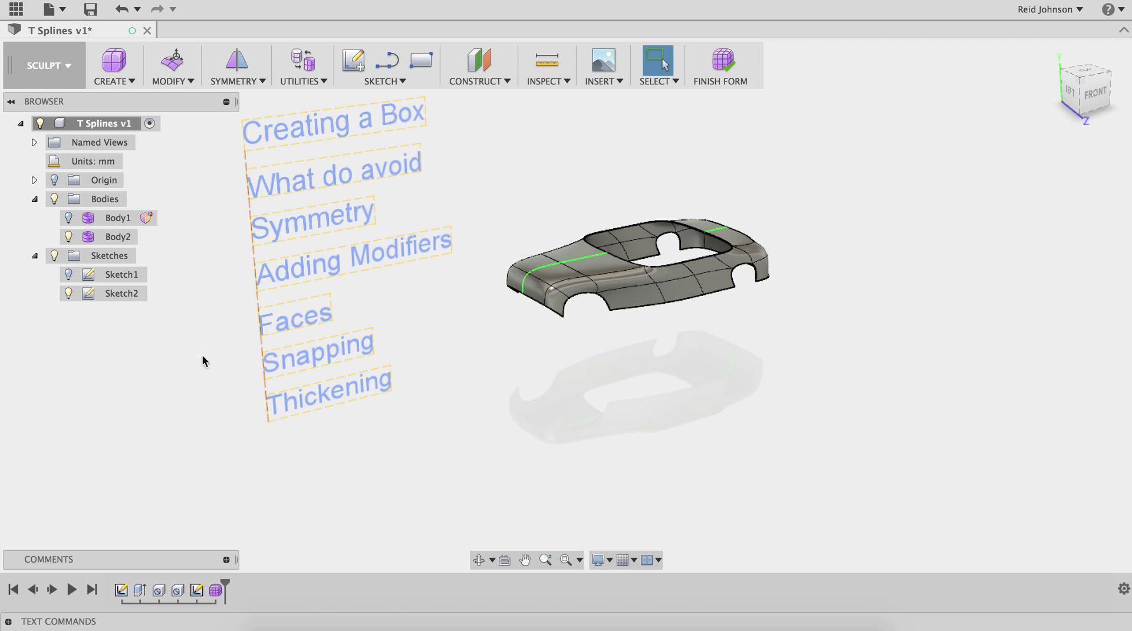
# - Finish the form, hide Body3 and Body2, and show only the Body1 bracket
pyautogui.click(728, 61)
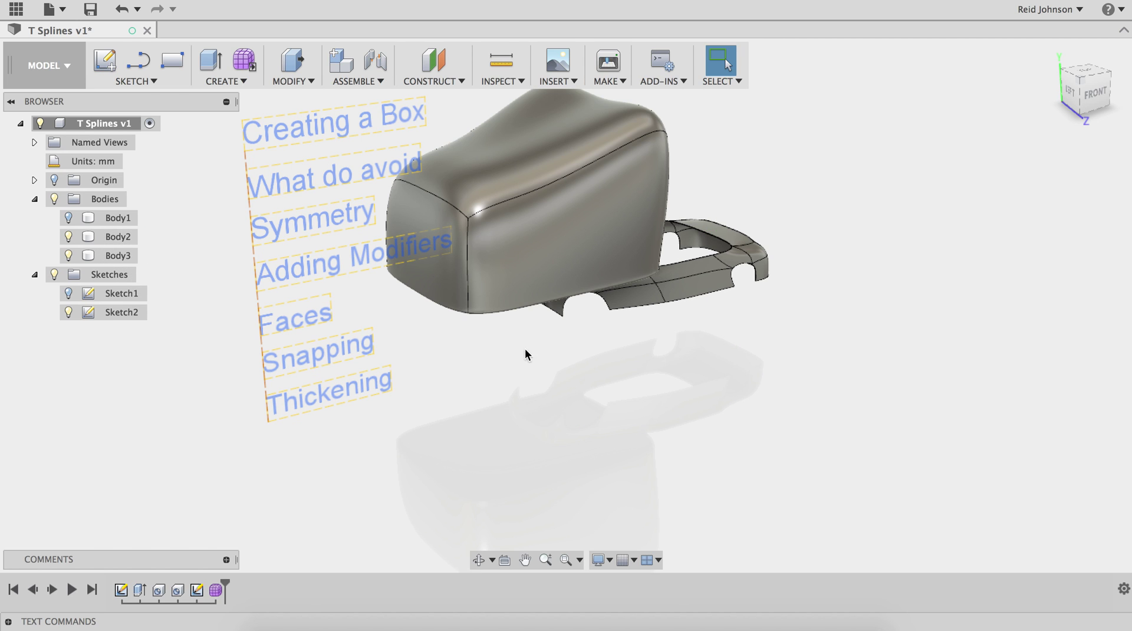
pyautogui.click(68, 256)
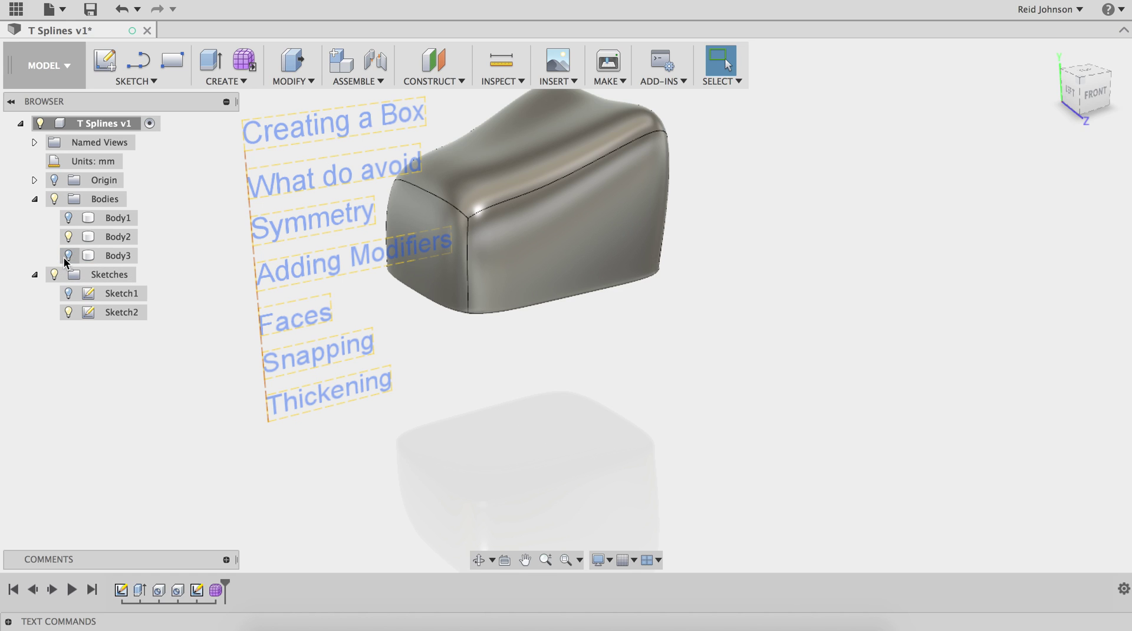
pyautogui.click(69, 237)
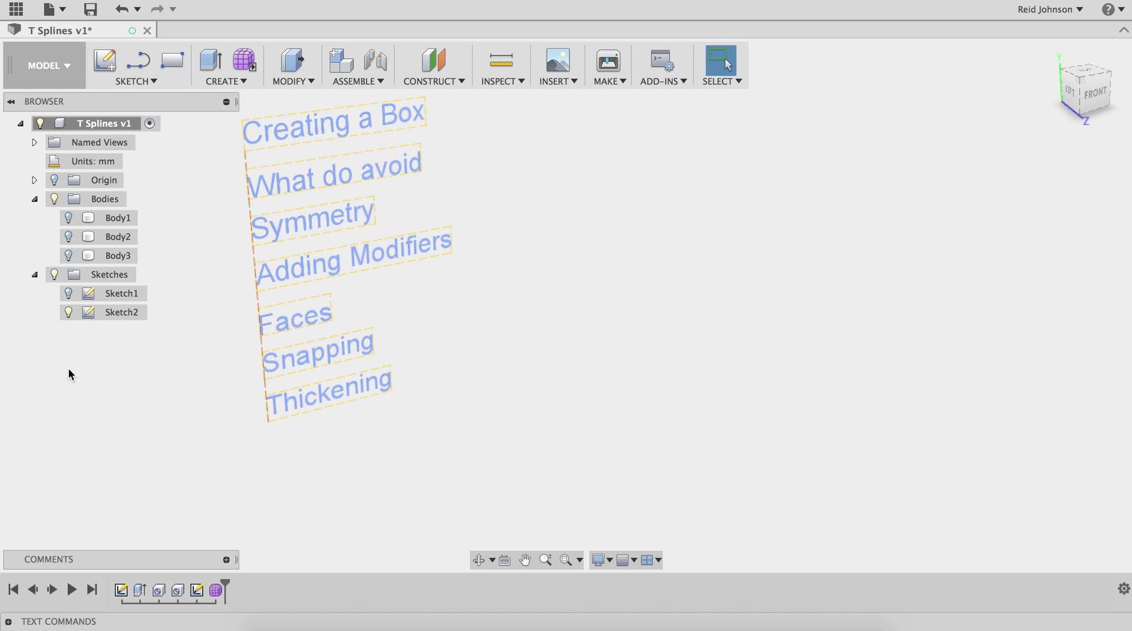
pyautogui.click(68, 218)
pyautogui.keyDown('shift'); pyautogui.moveTo(601, 351); pyautogui.dragTo(804, 341, button='middle'); pyautogui.keyUp('shift')
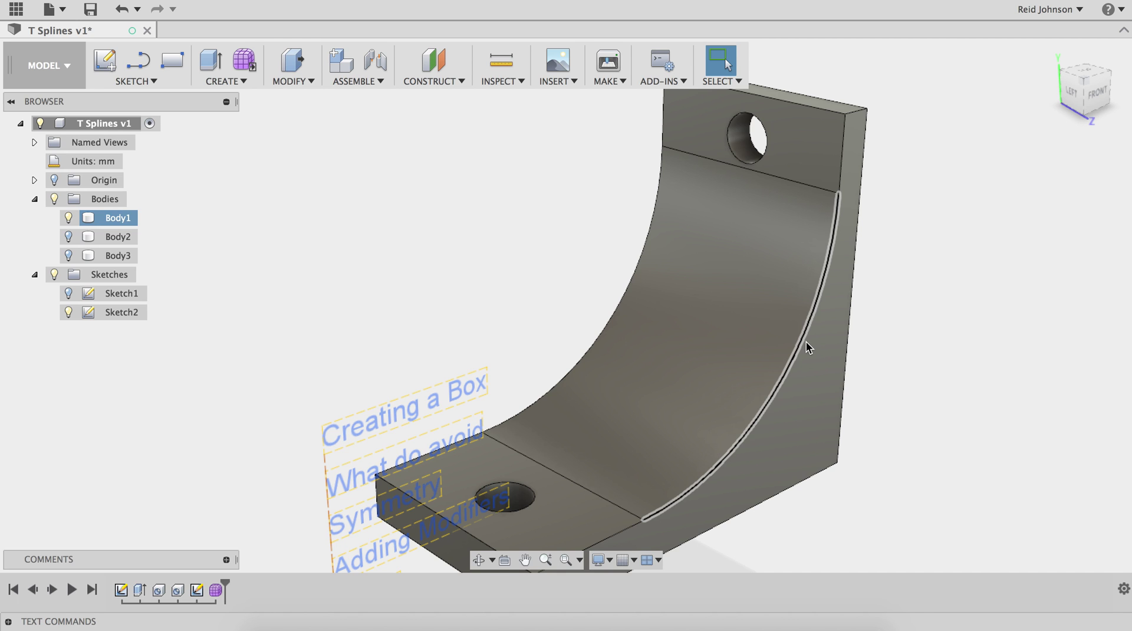
pyautogui.click(209, 211)
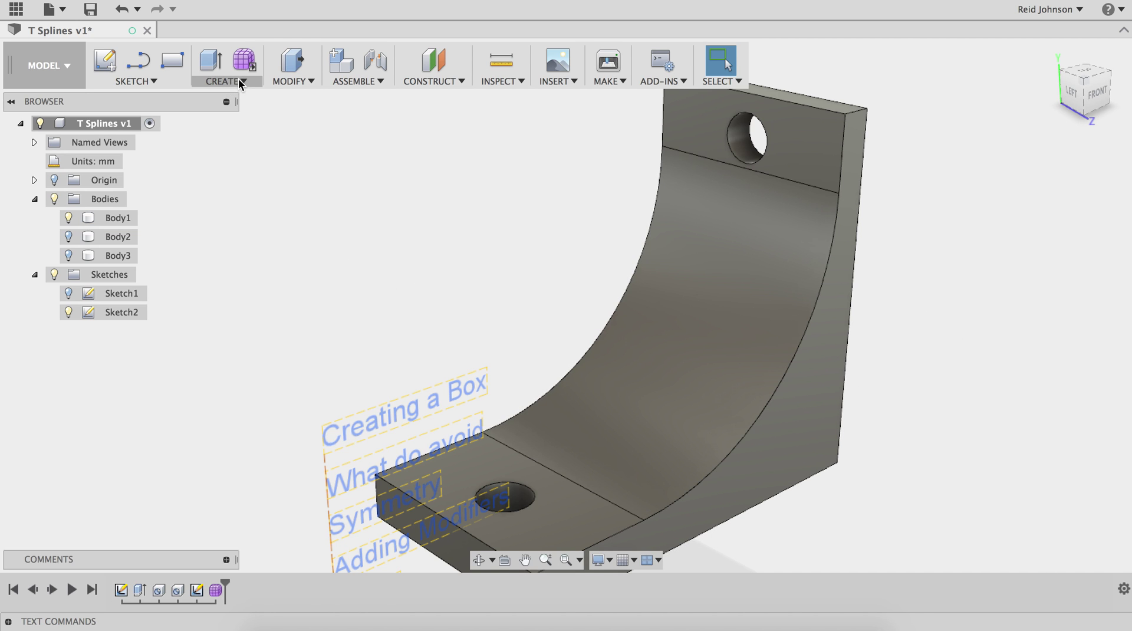
# - Enter Sculpt and start a T-spline Face on the picked plane with Object Snap on, zoomed to the bracket's inner corner
pyautogui.click(244, 59)
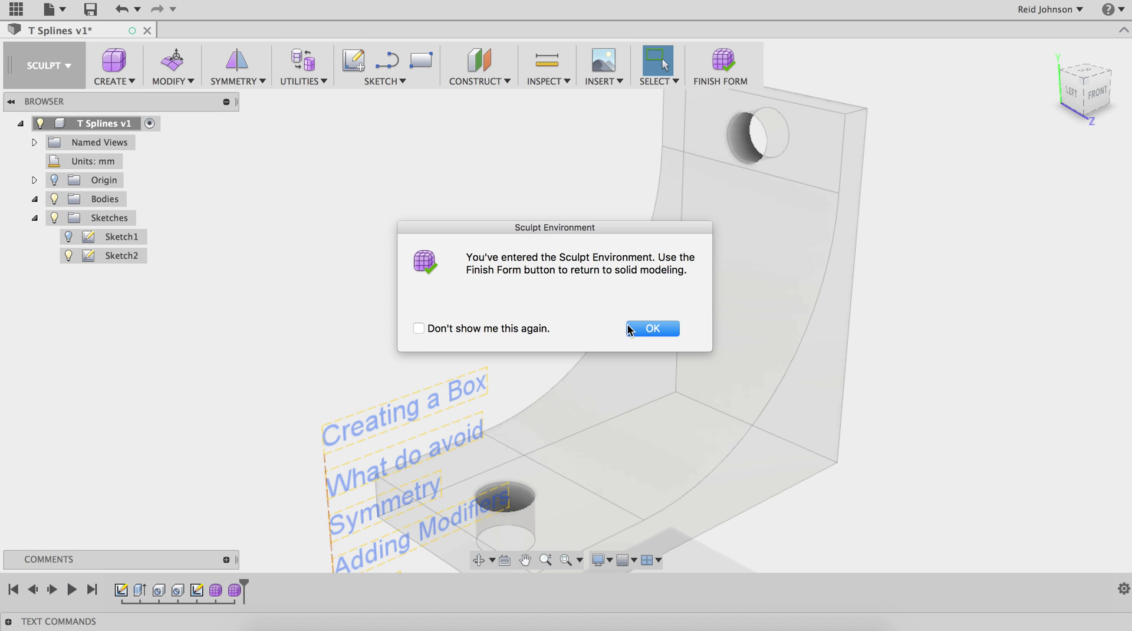
pyautogui.click(628, 330)
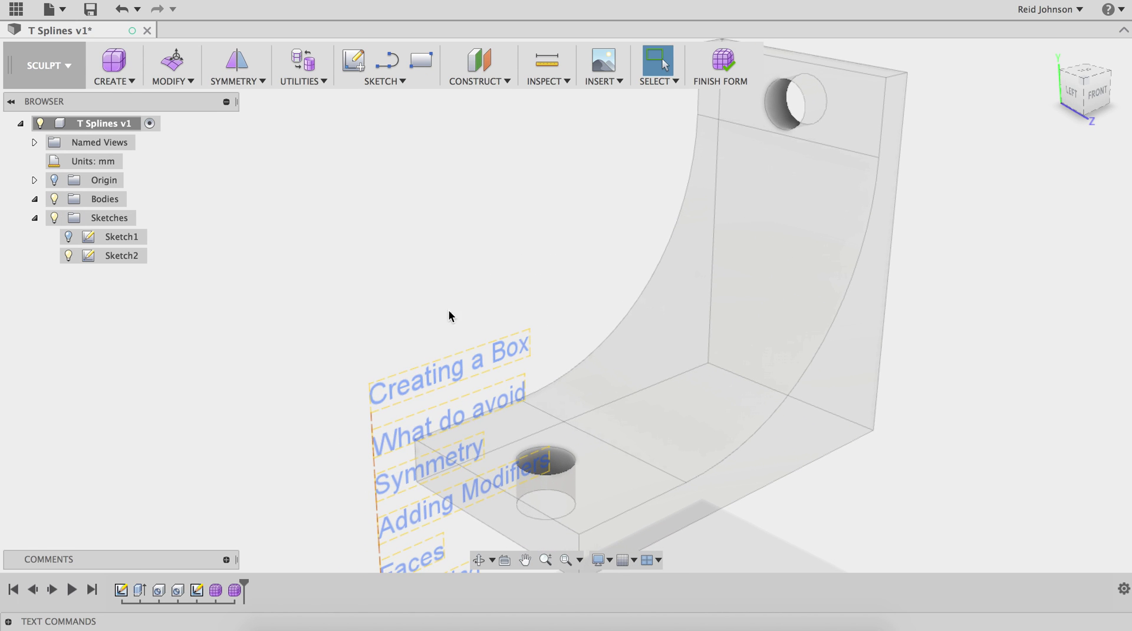
pyautogui.click(124, 84)
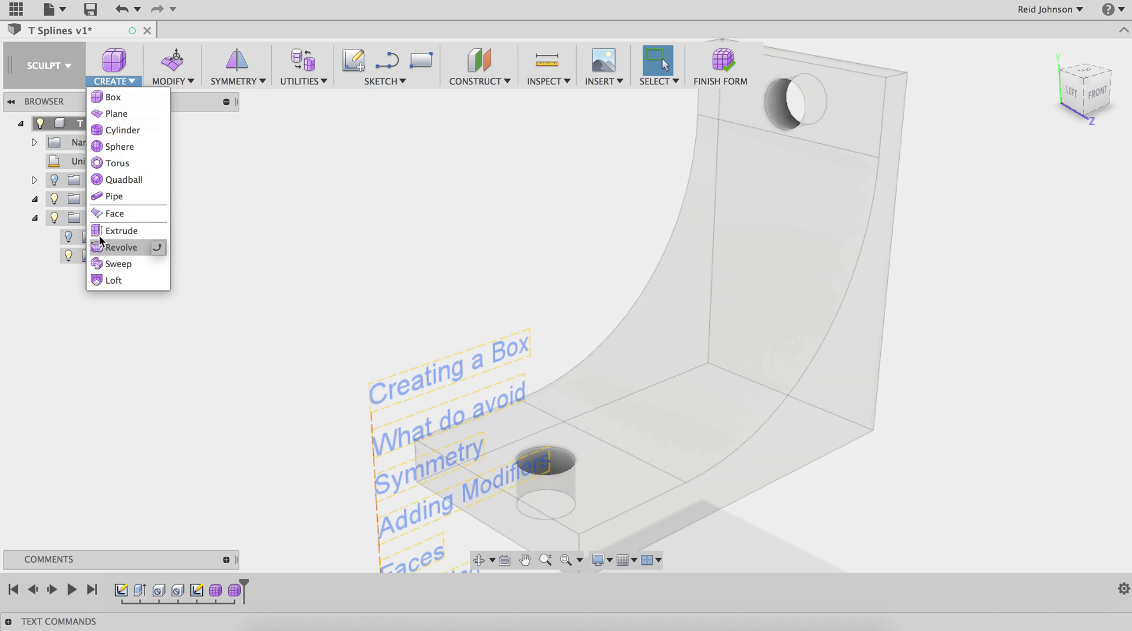
pyautogui.click(121, 213)
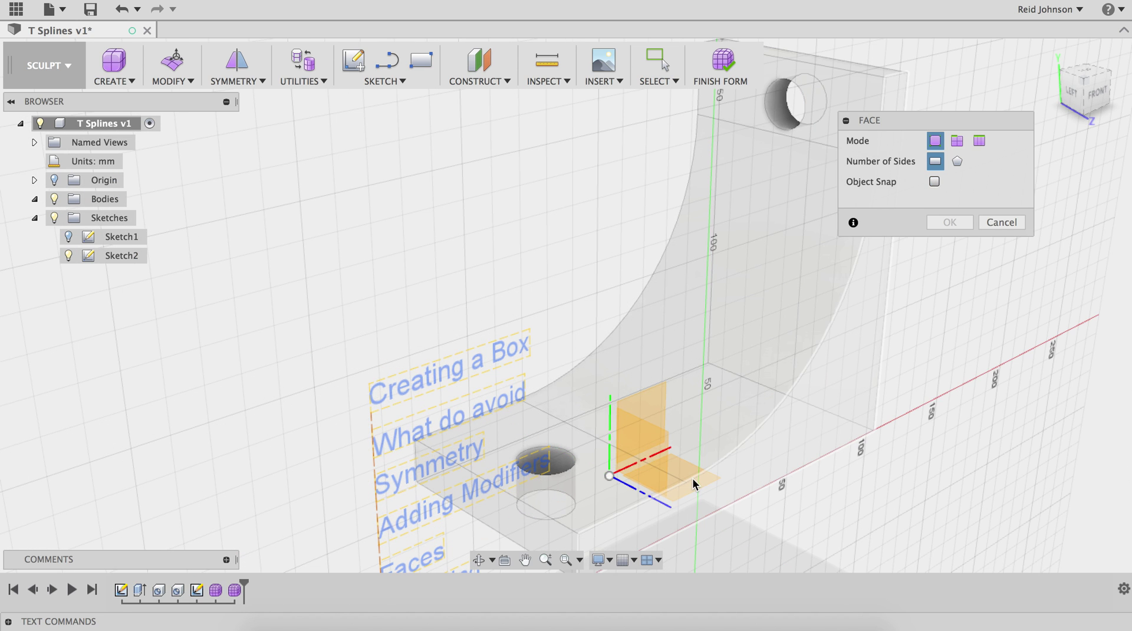
pyautogui.click(657, 415)
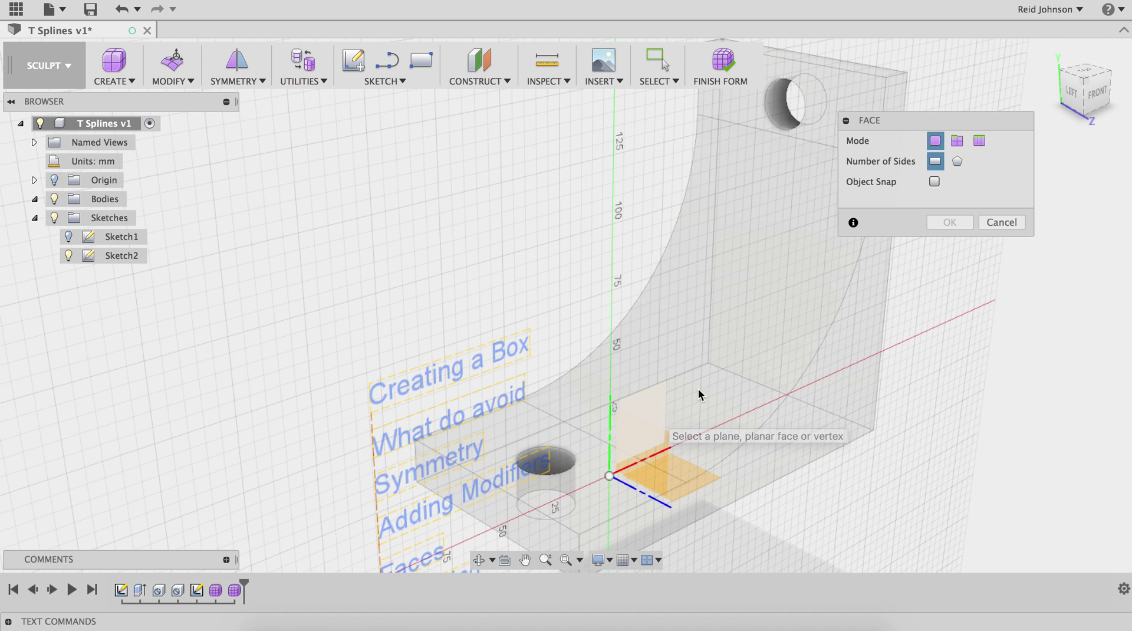
pyautogui.click(934, 181)
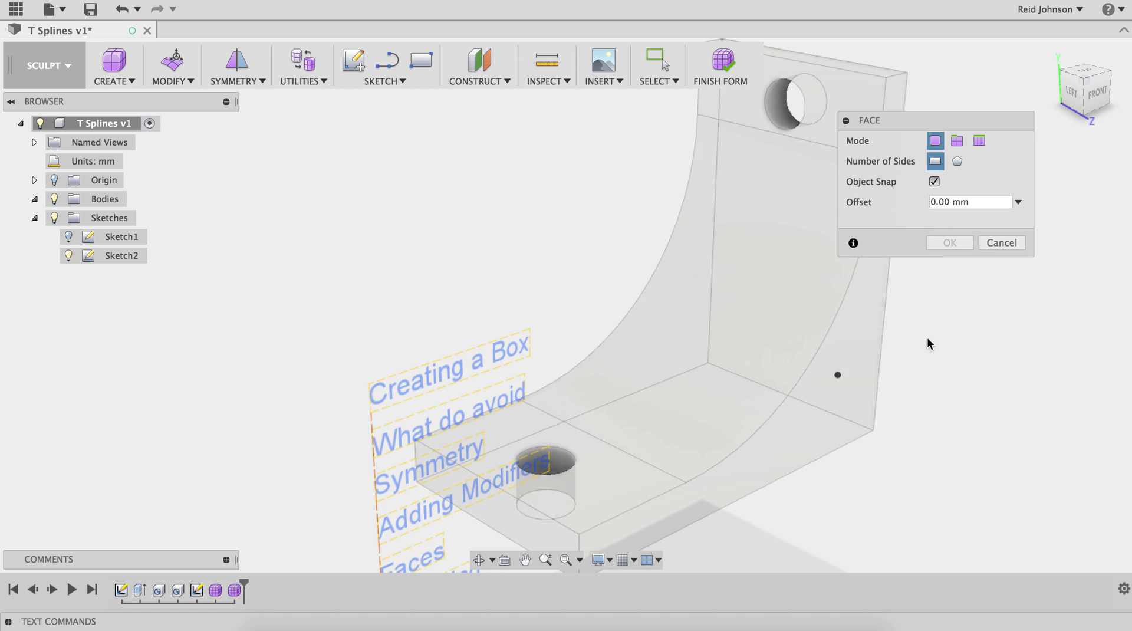
pyautogui.moveTo(747, 371); pyautogui.dragTo(579, 340, button='middle')
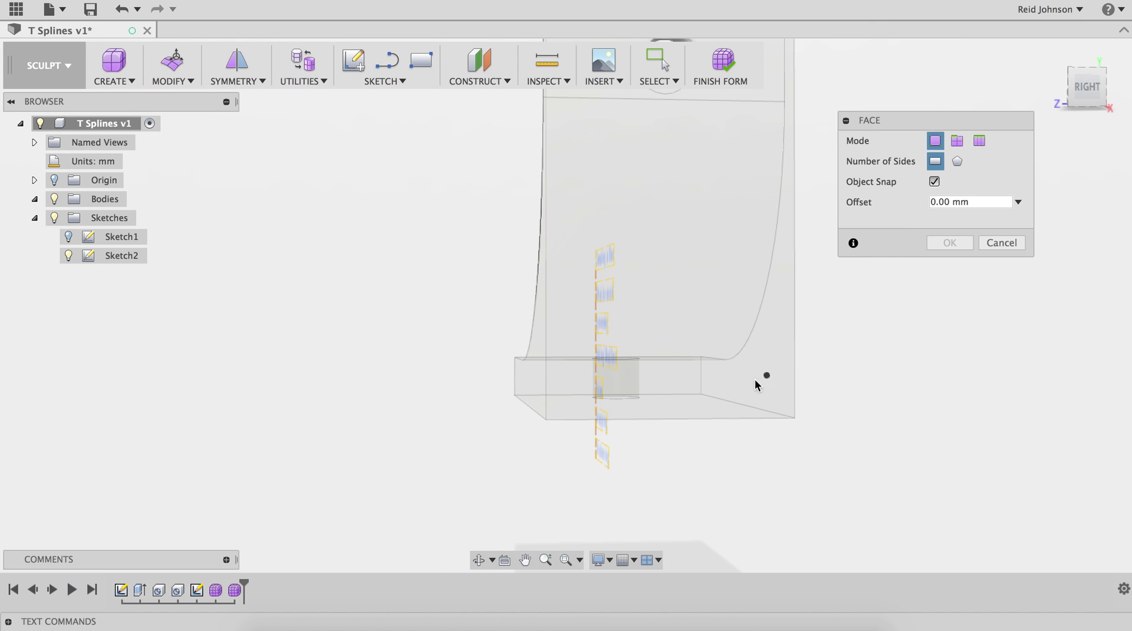
pyautogui.keyDown('shift'); pyautogui.moveTo(700, 368); pyautogui.dragTo(735, 326, button='middle'); pyautogui.keyUp('shift')
pyautogui.scroll(10, 718, 308)
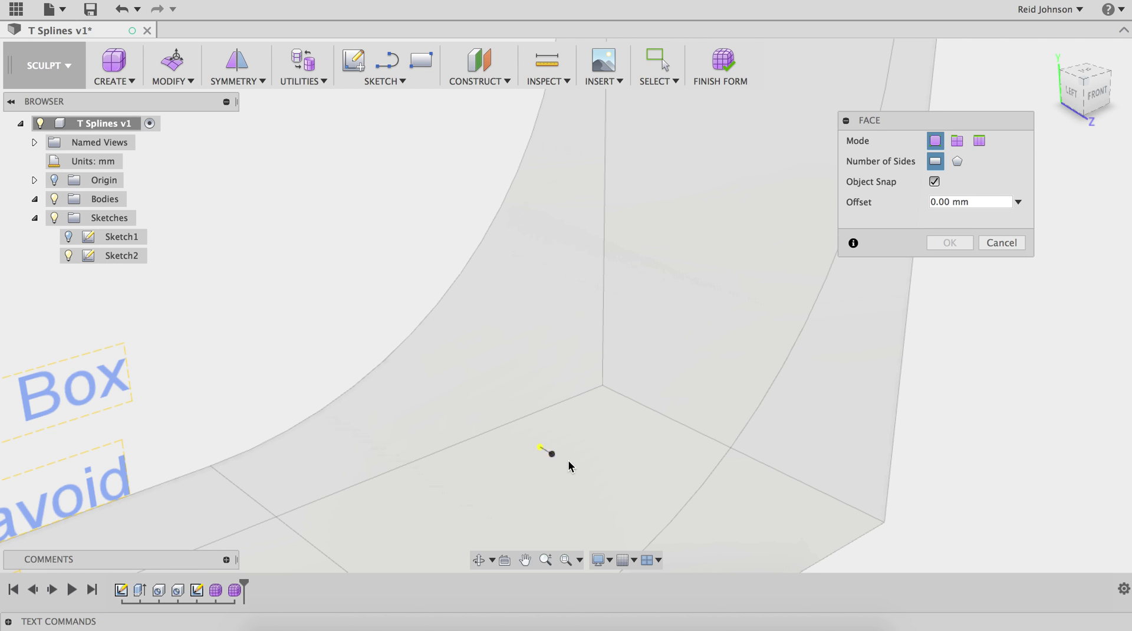
# - Place the first three four-sided faces up the bracket's curved inner surface
pyautogui.click(599, 434)
pyautogui.click(580, 416)
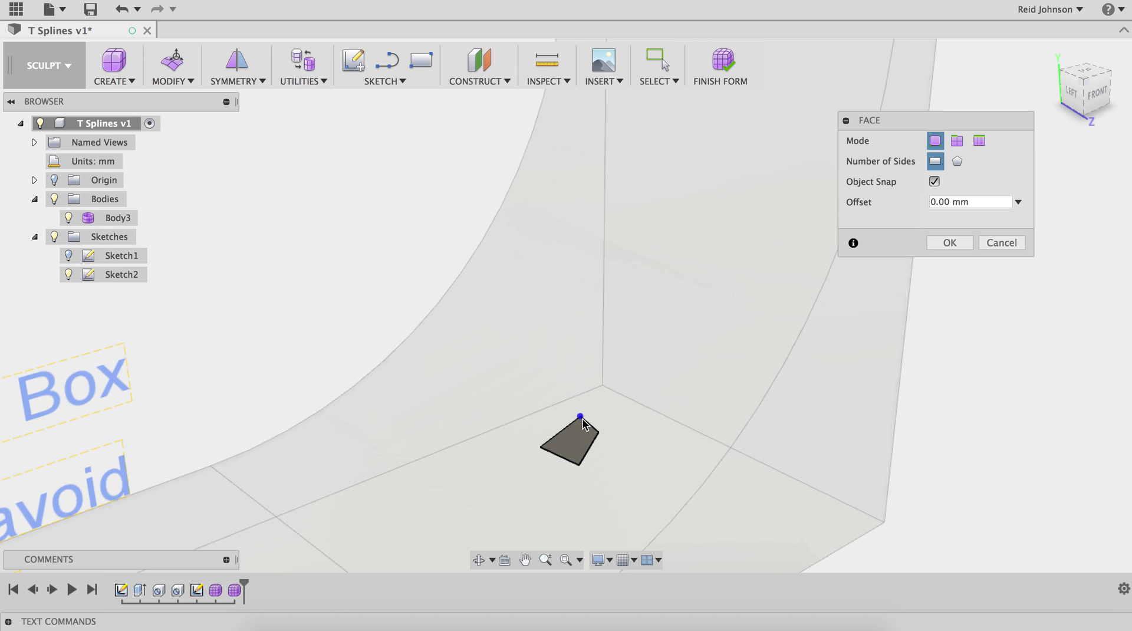
pyautogui.click(580, 416)
pyautogui.click(618, 366)
pyautogui.click(648, 374)
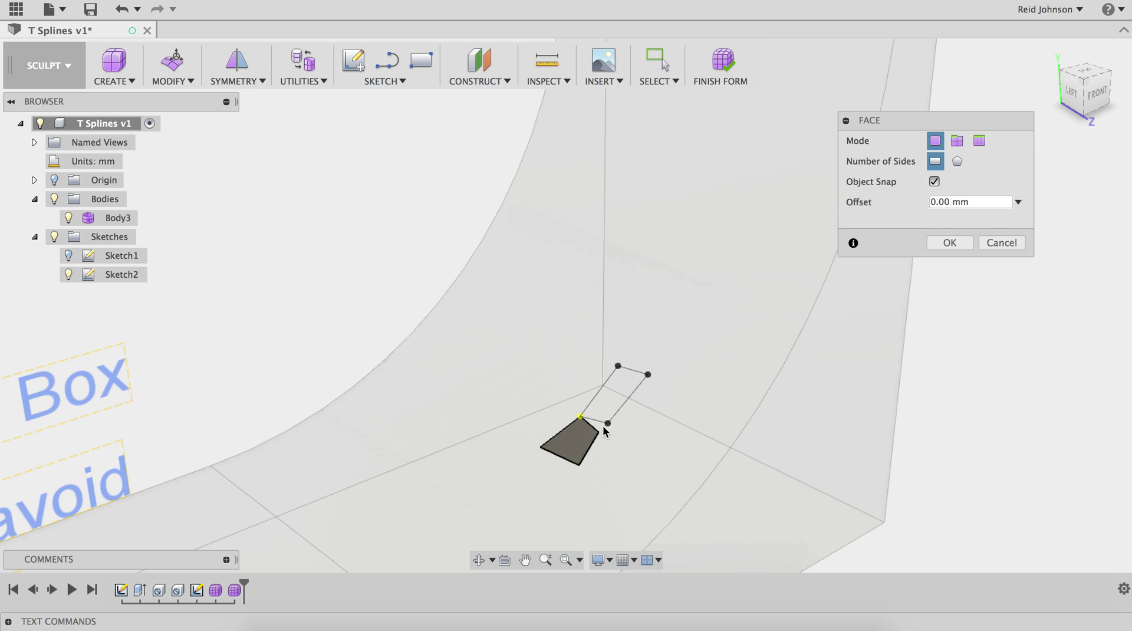
pyautogui.click(599, 434)
pyautogui.click(618, 365)
pyautogui.click(637, 307)
pyautogui.click(671, 304)
pyautogui.click(660, 348)
pyautogui.click(648, 375)
pyautogui.moveTo(650, 248); pyautogui.dragTo(641, 368, button='middle')
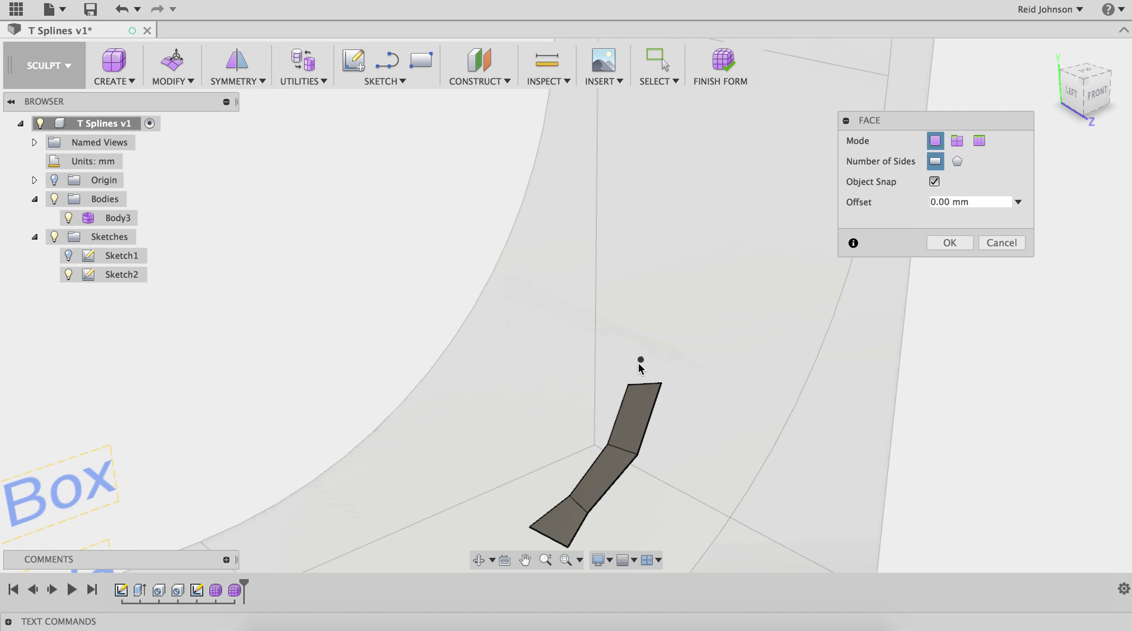
# - Add the remaining faces curling to the hook's tip and confirm the strip
pyautogui.click(613, 342)
pyautogui.click(635, 333)
pyautogui.click(661, 384)
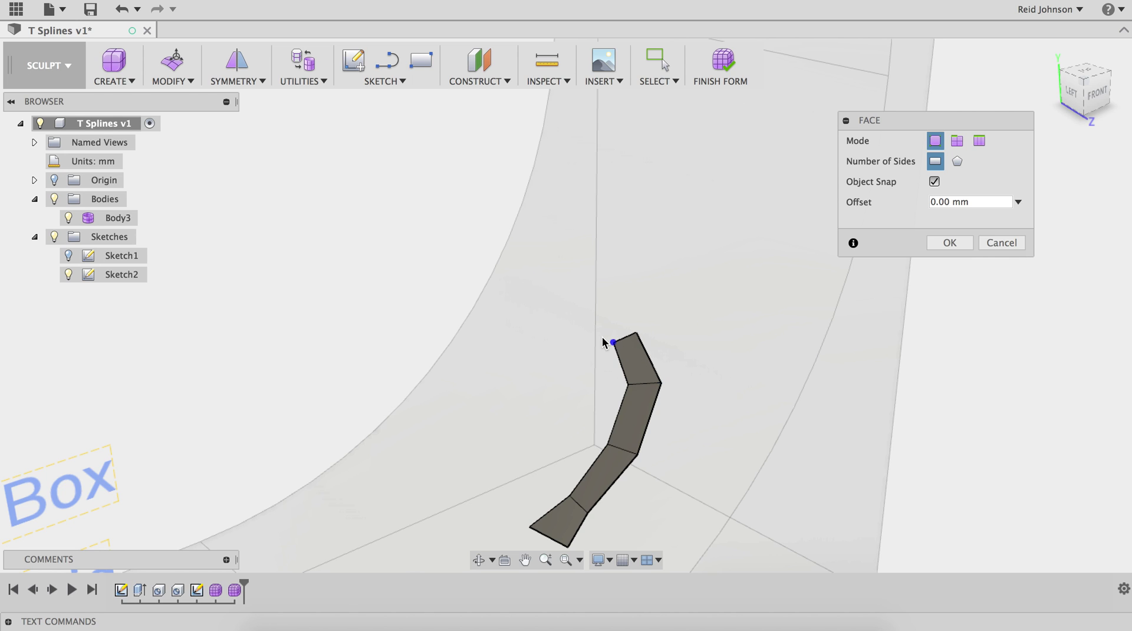
pyautogui.click(576, 317)
pyautogui.click(636, 334)
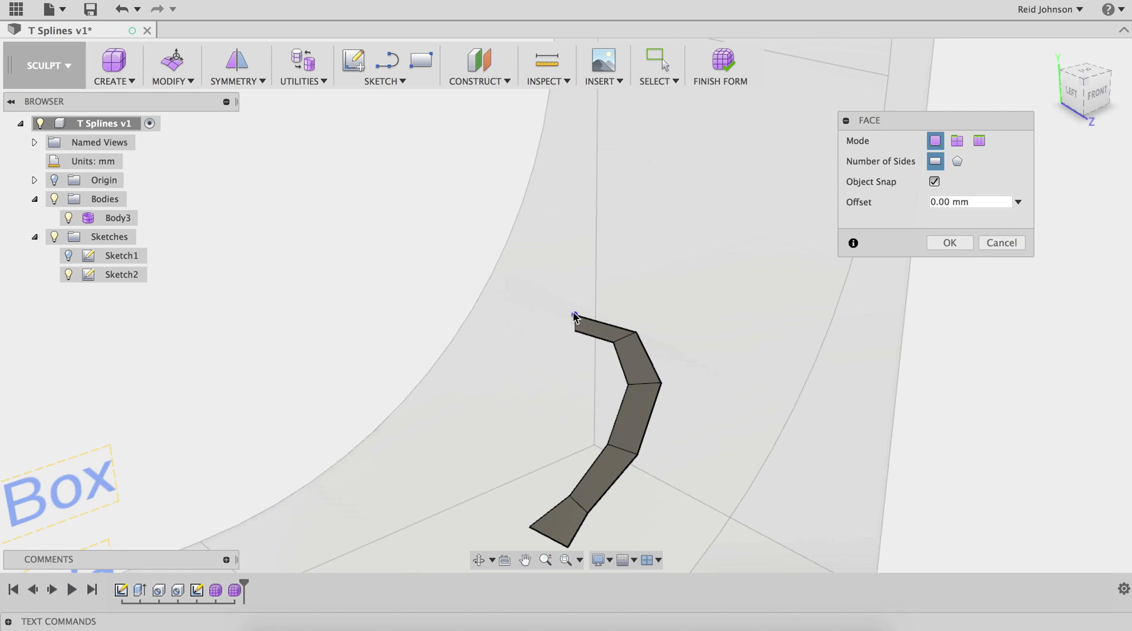
pyautogui.click(570, 330)
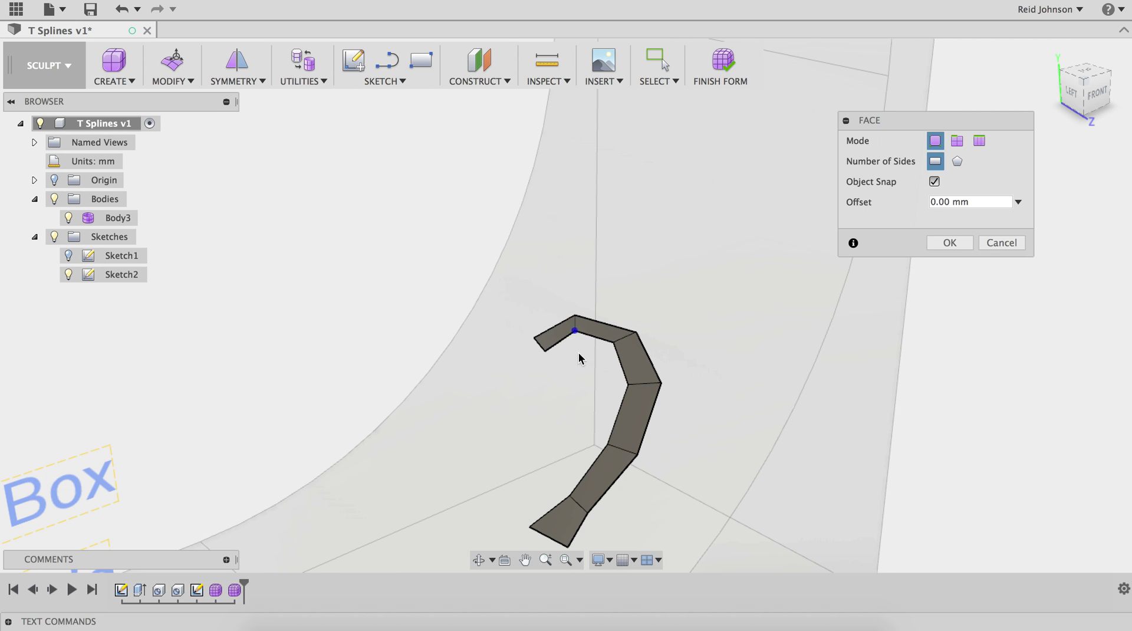
pyautogui.moveTo(578, 354); pyautogui.dragTo(578, 299, button='middle')
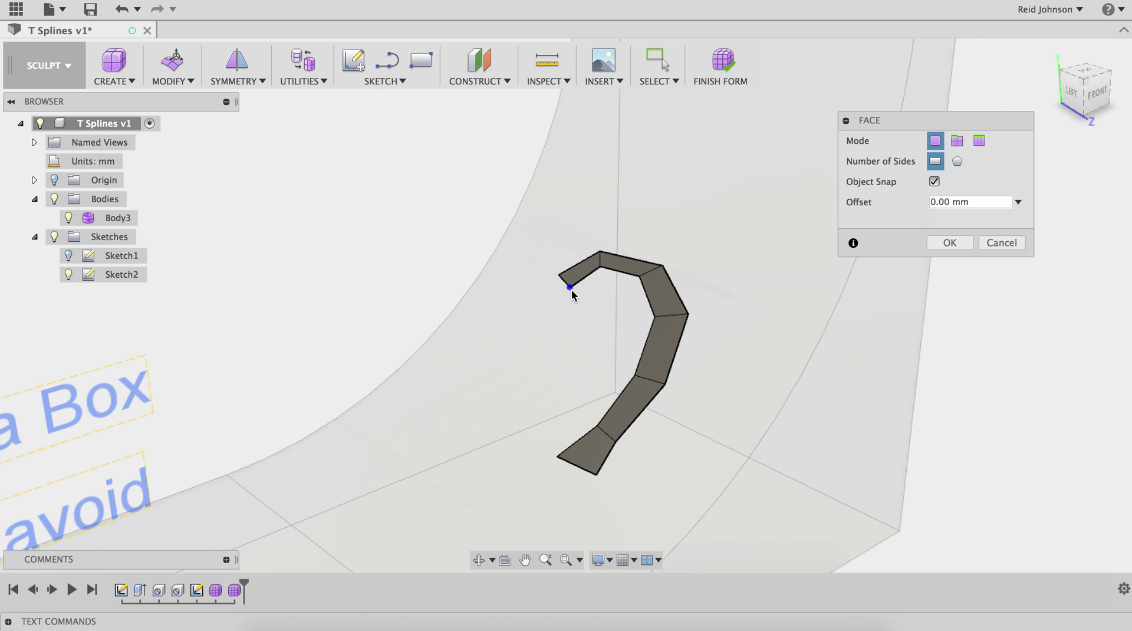
pyautogui.click(575, 322)
pyautogui.click(950, 237)
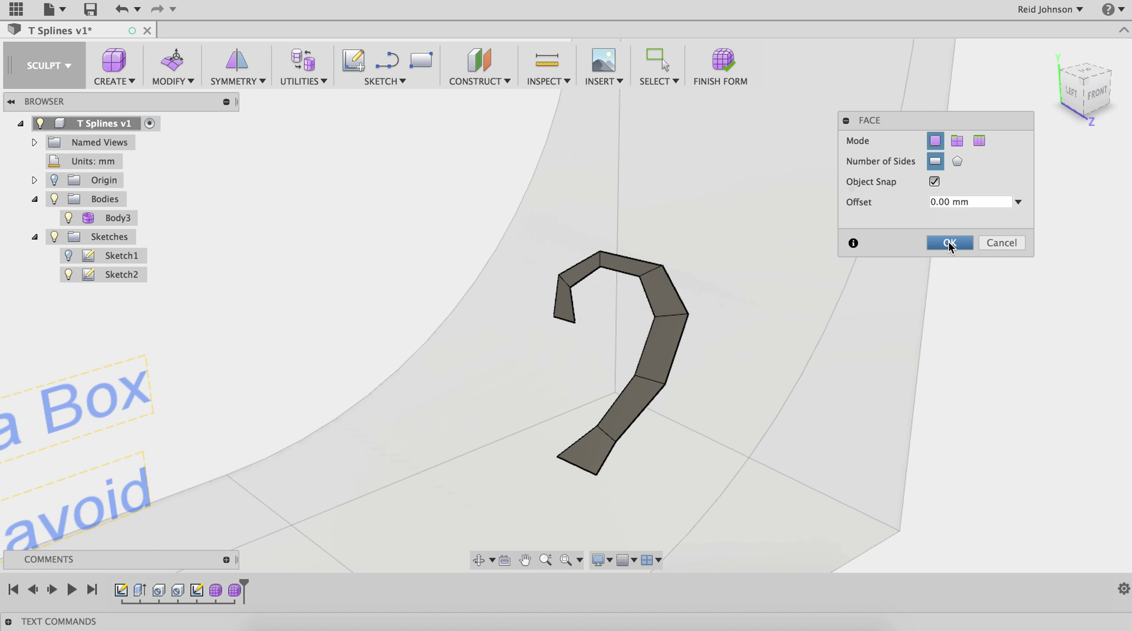
pyautogui.moveTo(745, 331)
pyautogui.keyDown('shift'); pyautogui.mouseDown(button='middle')
pyautogui.moveTo(687, 303)
pyautogui.moveTo(690, 289)
pyautogui.moveTo(720, 280)
pyautogui.moveTo(717, 260)
pyautogui.moveTo(729, 330)
pyautogui.mouseUp(button='middle'); pyautogui.keyUp('shift')
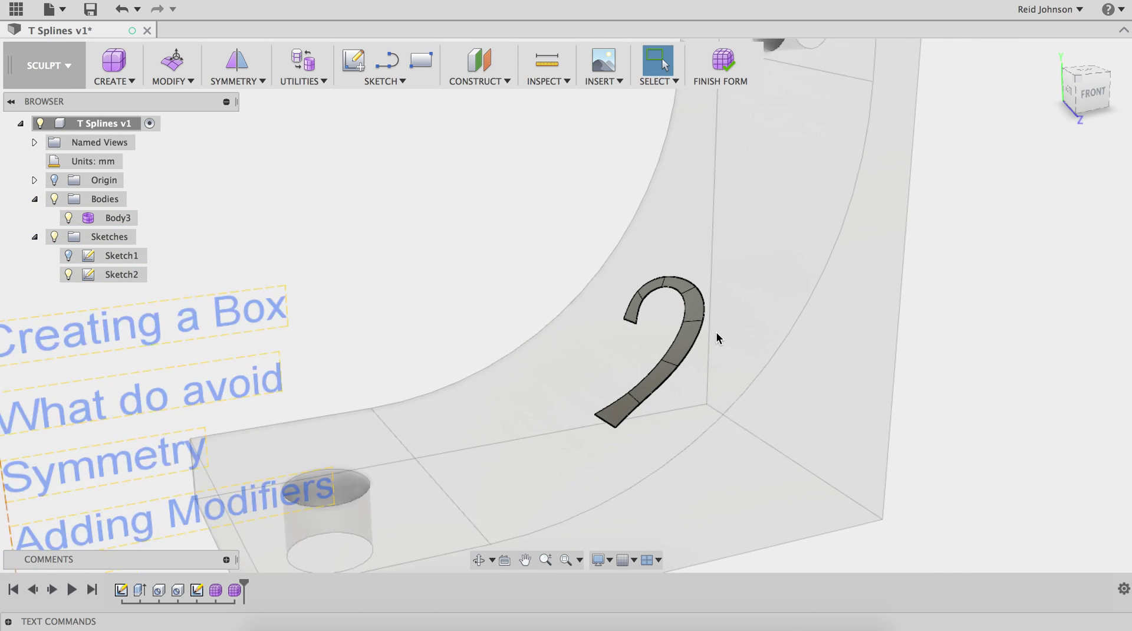
# - Thicken the hook body to 0.921 mm with Sharp type and finish the form
pyautogui.scroll(5, 684, 360)
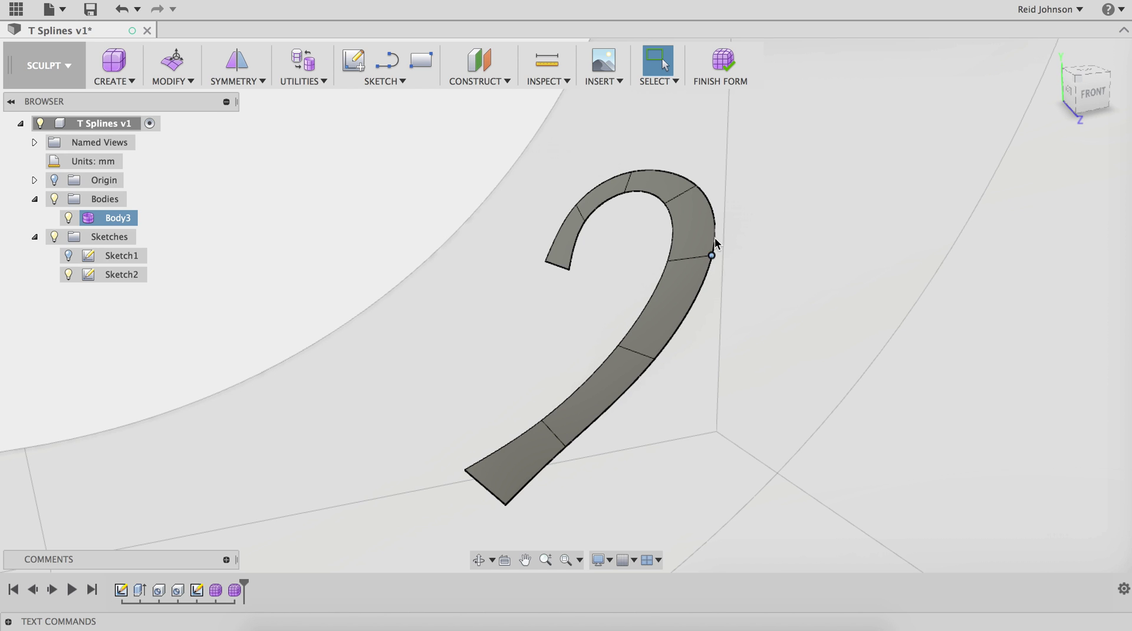
pyautogui.scroll(3, 661, 307)
pyautogui.scroll(-3, 661, 308)
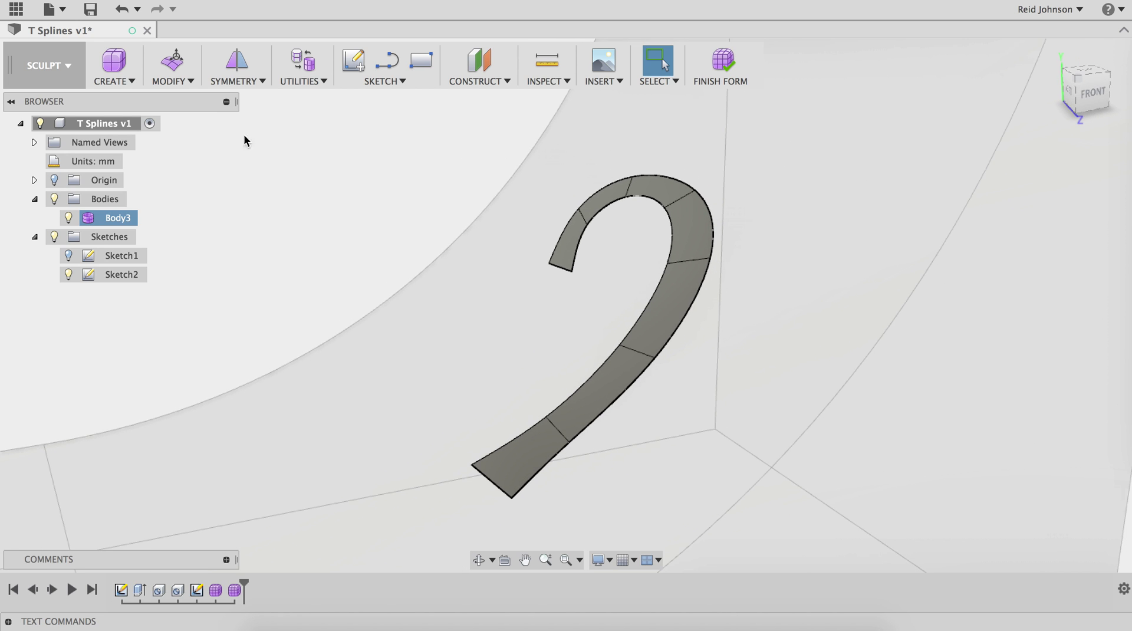
pyautogui.click(174, 80)
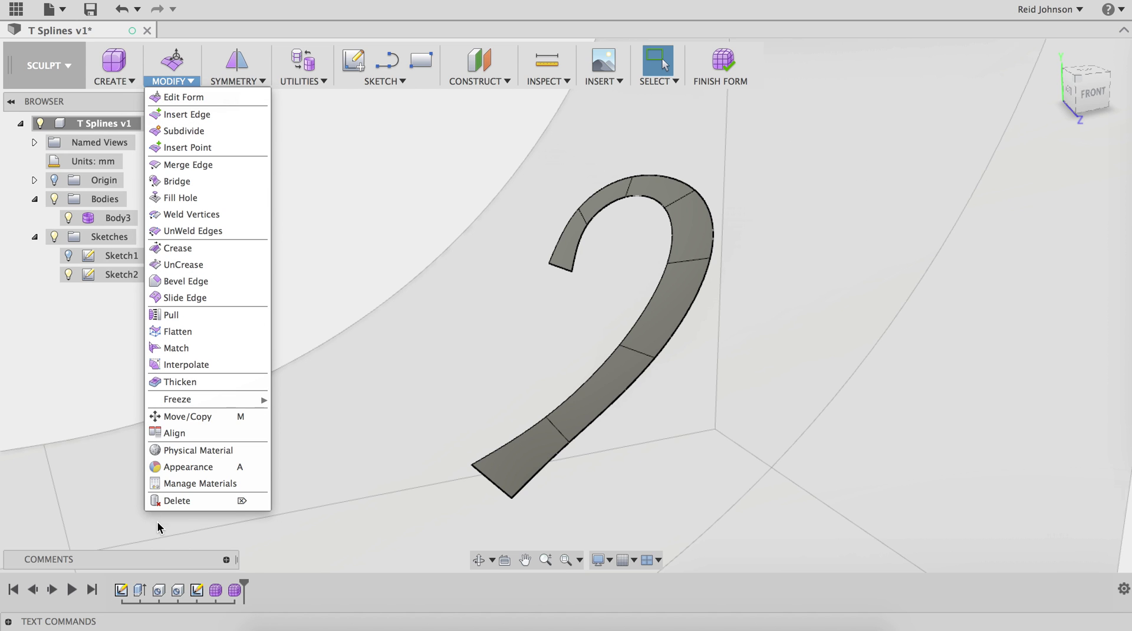
pyautogui.click(178, 382)
pyautogui.click(676, 296)
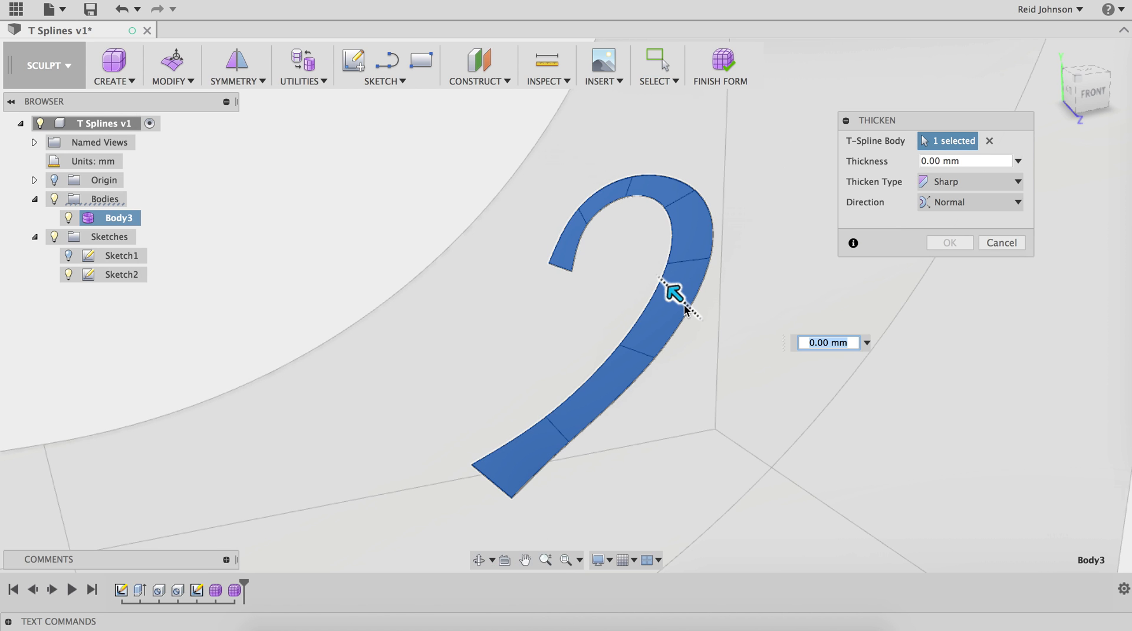
pyautogui.moveTo(678, 296); pyautogui.dragTo(670, 288)
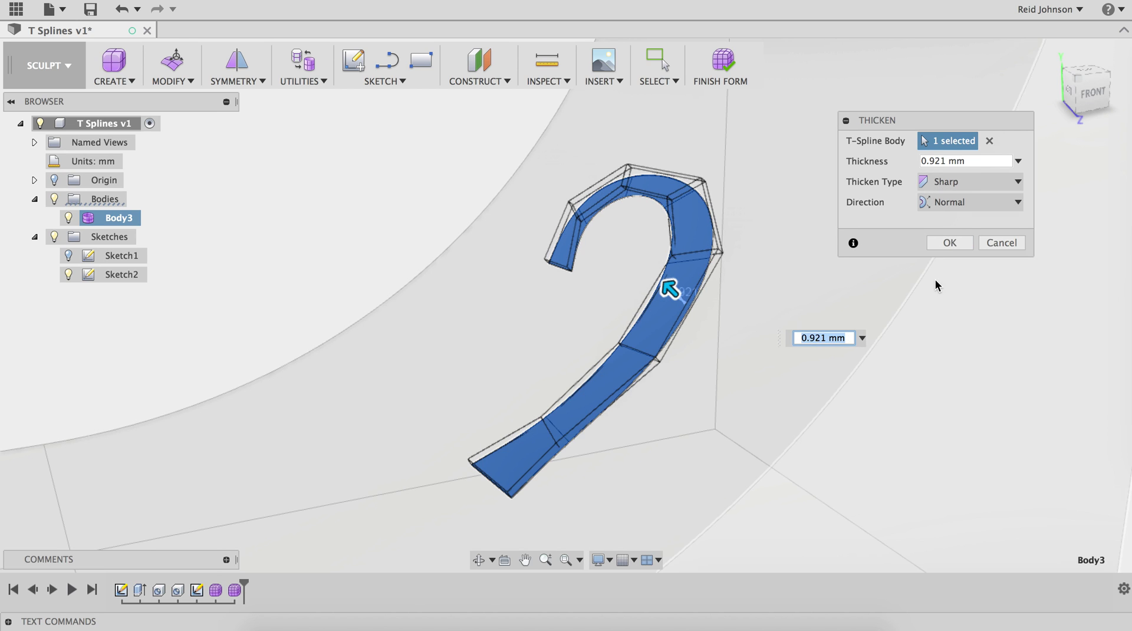
pyautogui.click(938, 184)
pyautogui.click(904, 178)
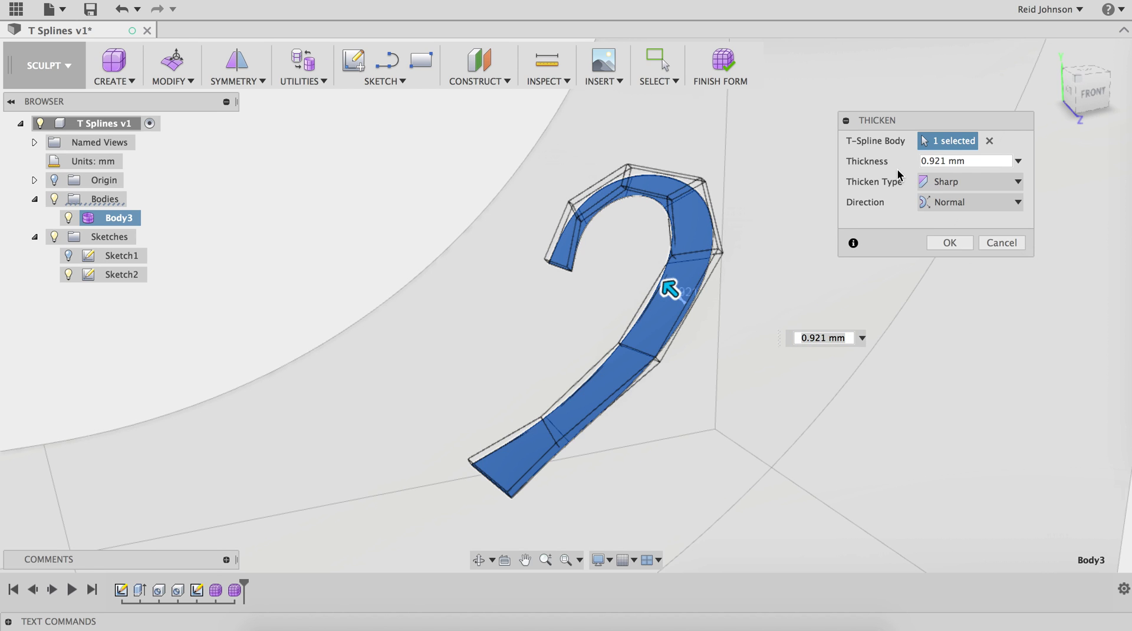
pyautogui.click(946, 244)
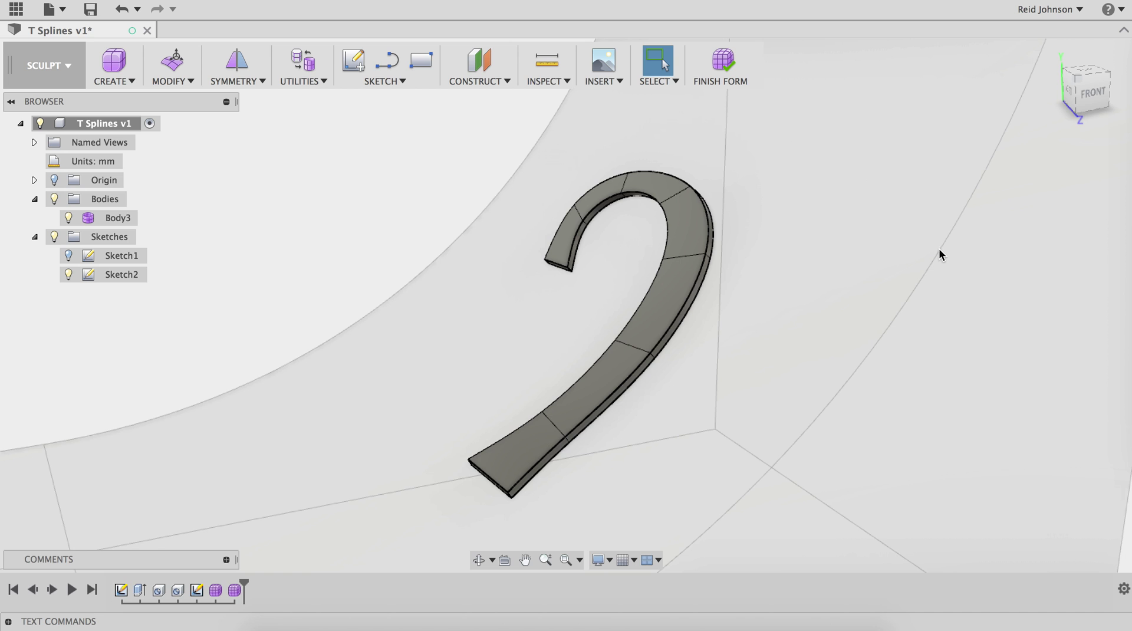
pyautogui.click(721, 61)
# - Orbit and zoom around the bracket to inspect the raised hook solid on its inner face
pyautogui.scroll(-10, 798, 284)
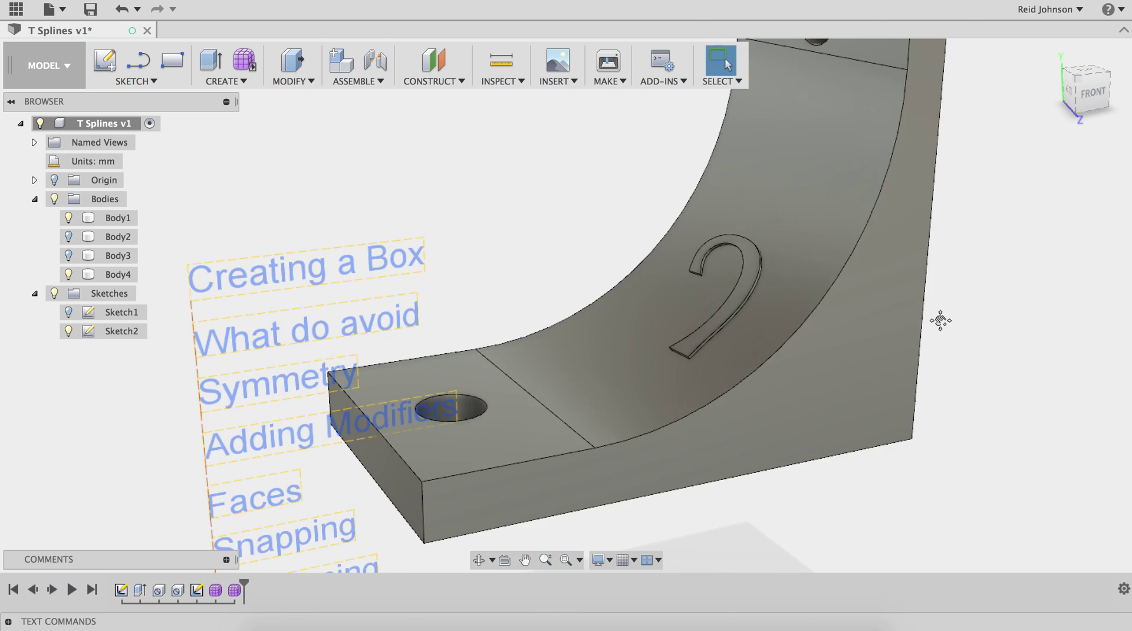
pyautogui.keyDown('shift'); pyautogui.moveTo(940, 320); pyautogui.dragTo(964, 378, button='middle'); pyautogui.keyUp('shift')
pyautogui.scroll(-6, 778, 417)
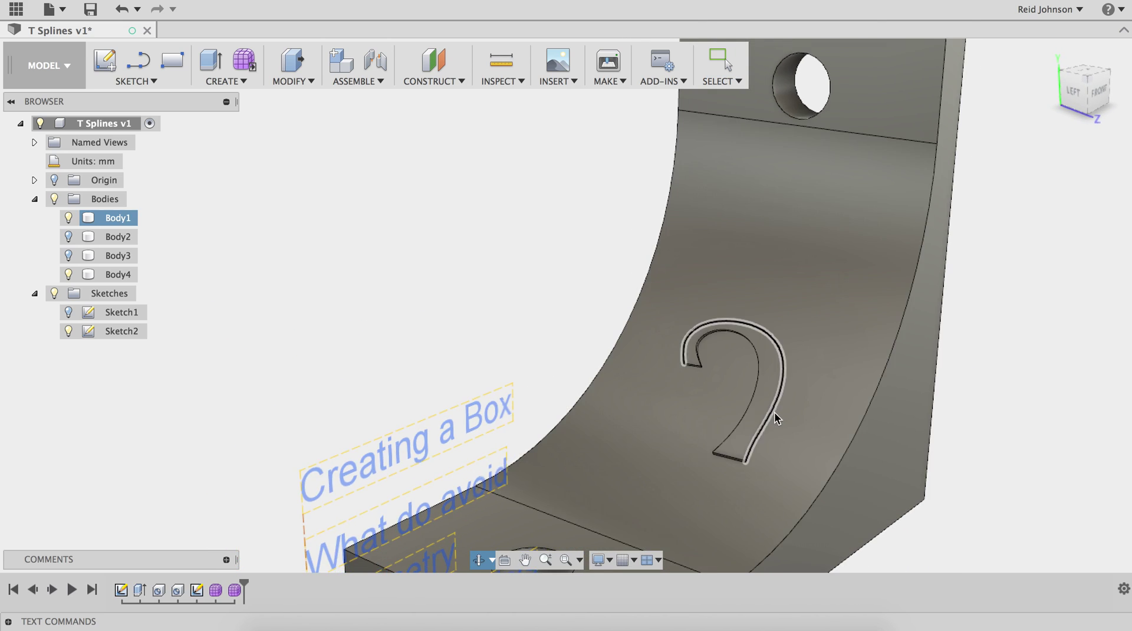
pyautogui.scroll(10, 779, 413)
pyautogui.scroll(-5, 861, 362)
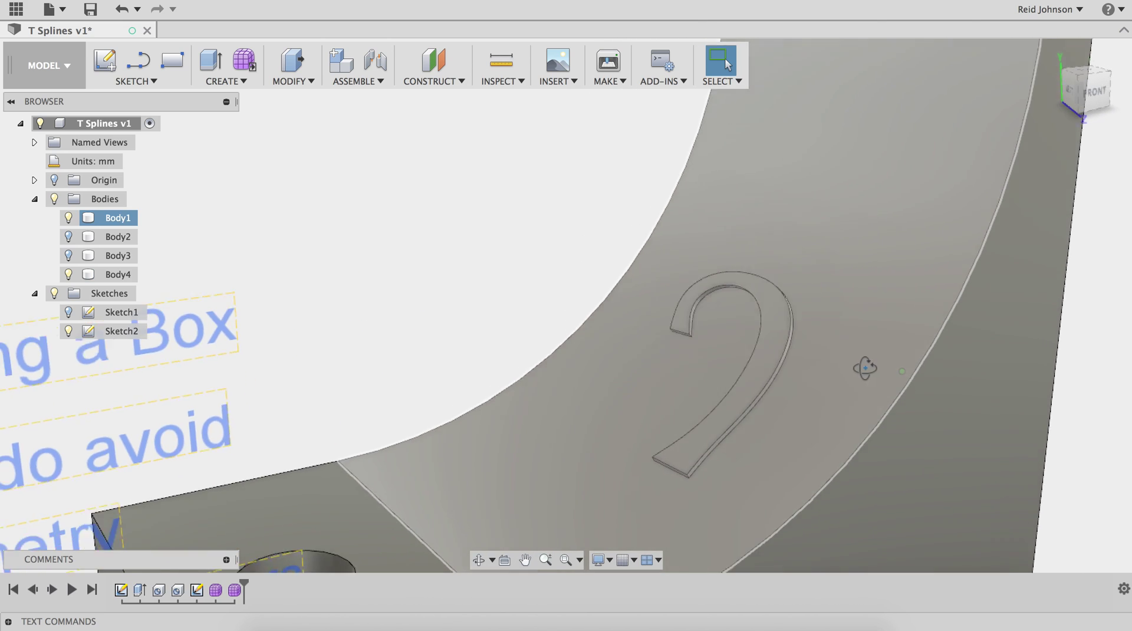
pyautogui.keyDown('shift'); pyautogui.moveTo(861, 362); pyautogui.dragTo(864, 336, button='middle'); pyautogui.keyUp('shift')
pyautogui.scroll(6, 821, 371)
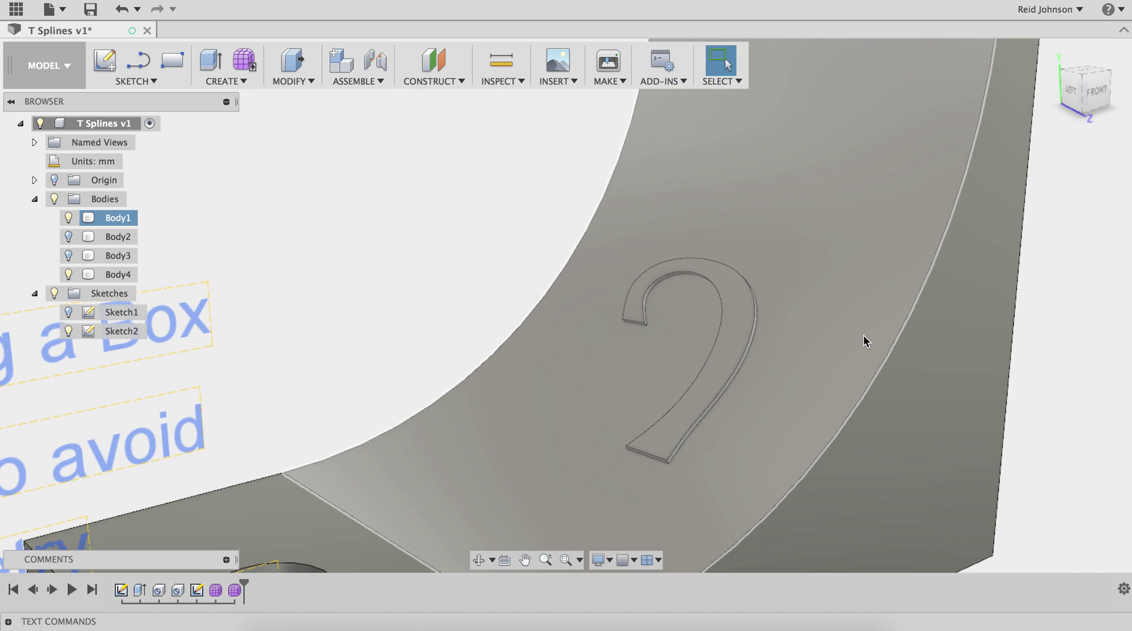